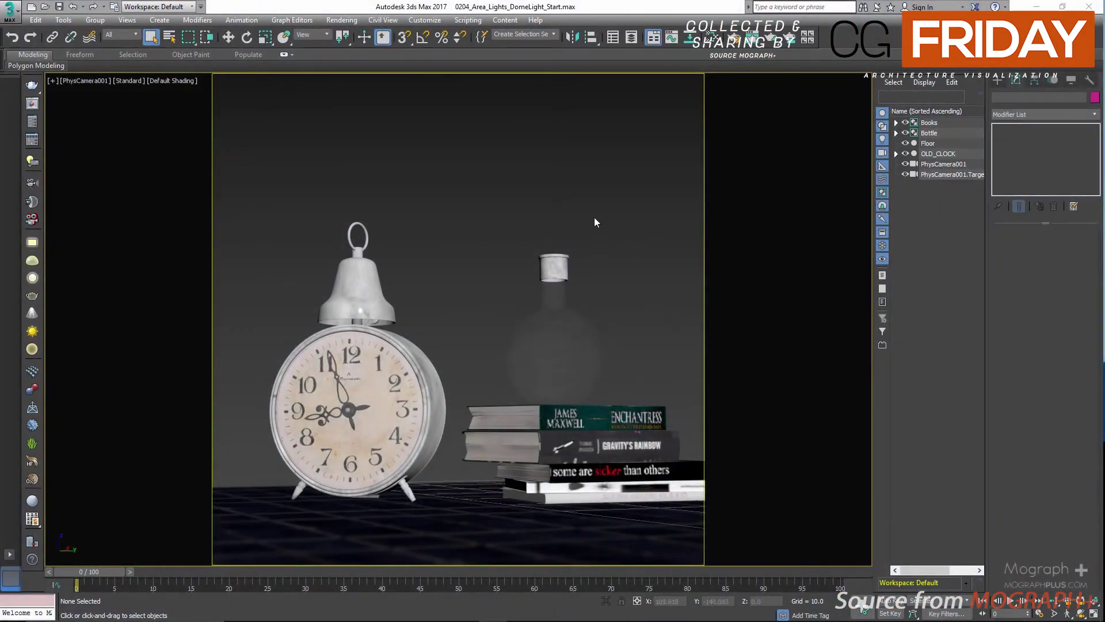
- Switch to the four-view layout and frame the camera, clock, bottle and books in Front, Top and Left
right_click(572, 189)
key("alt+w")
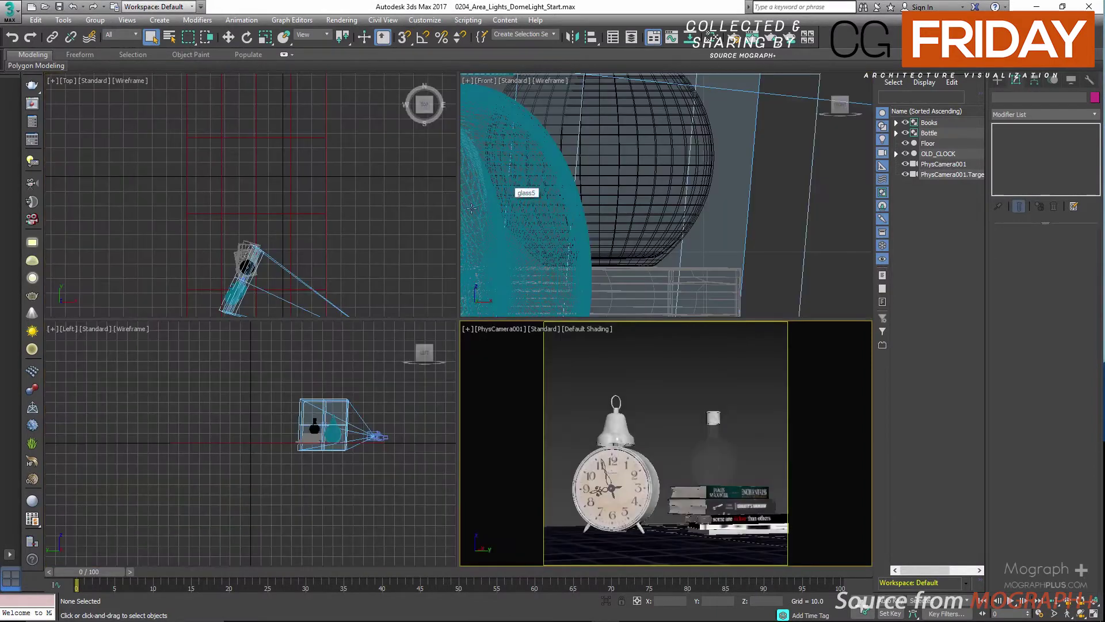
key("z")
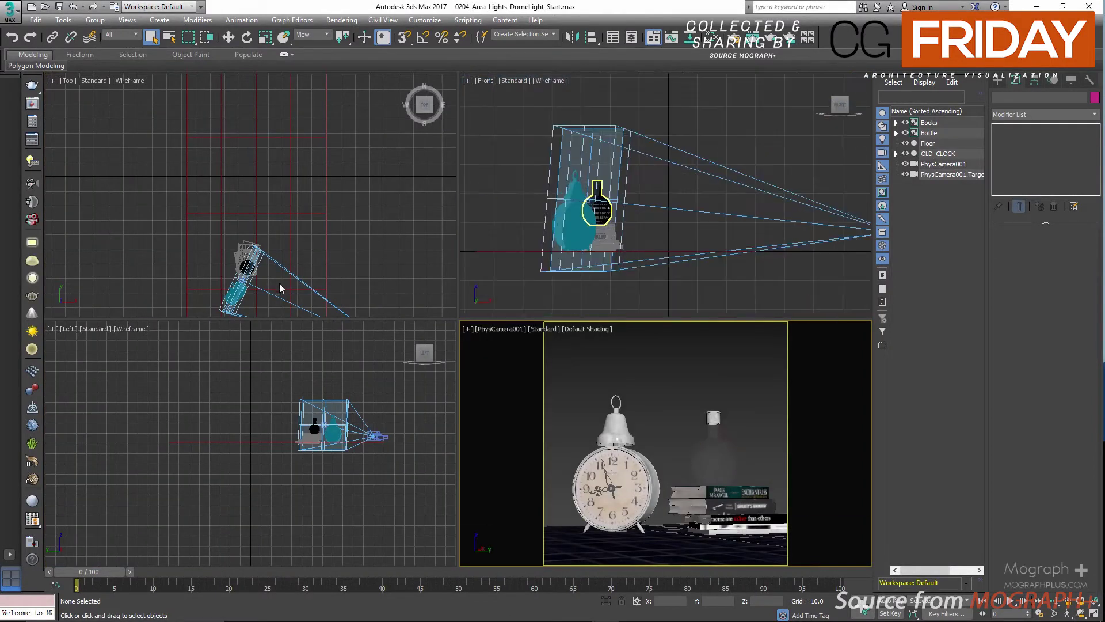
middle_click_drag(279, 288, 280, 176)
middle_click_drag(261, 395, 173, 403)
scroll(200, 410, "up", 2)
scroll(197, 439, "up", 1)
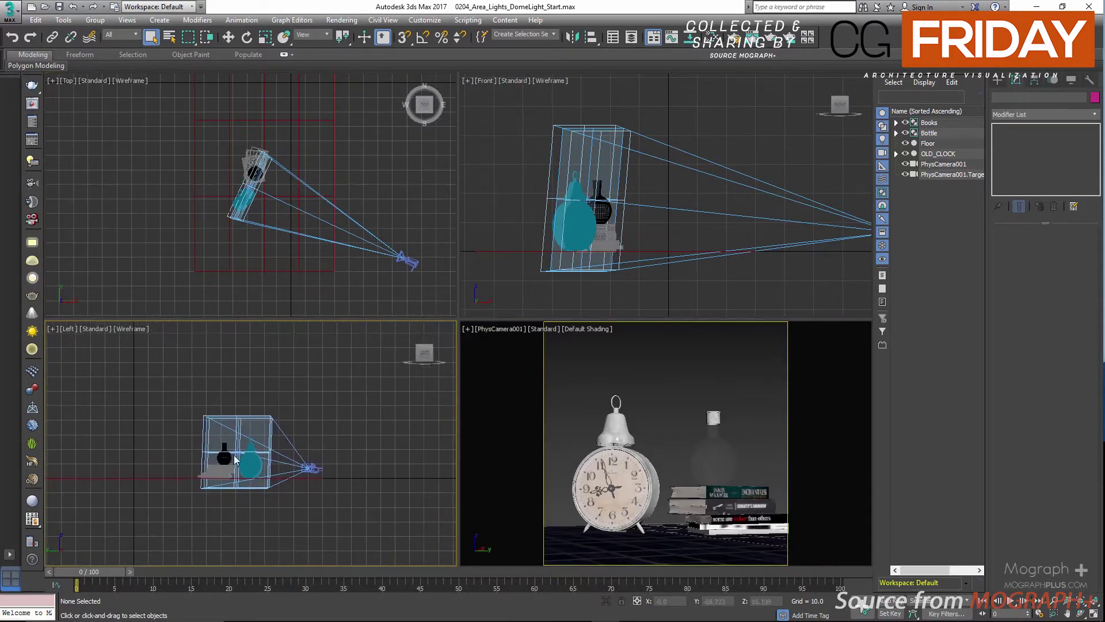
scroll(233, 455, "up", 1)
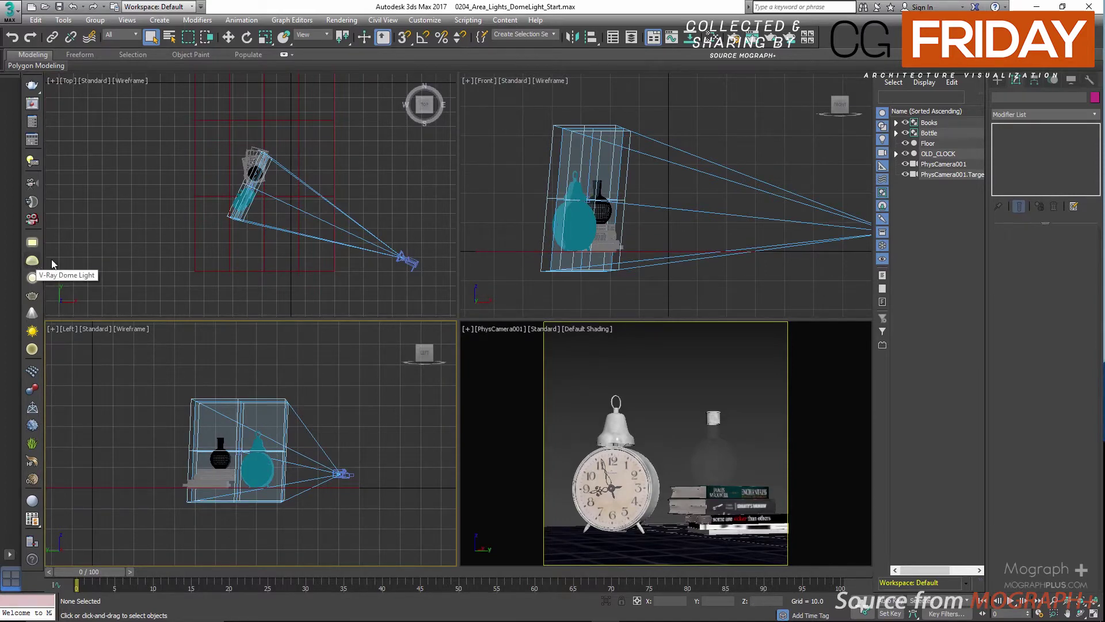
- Start a VRayLight with its Type set to Dome, then restart light creation from the camera view
left_click(994, 81)
left_click(1023, 152)
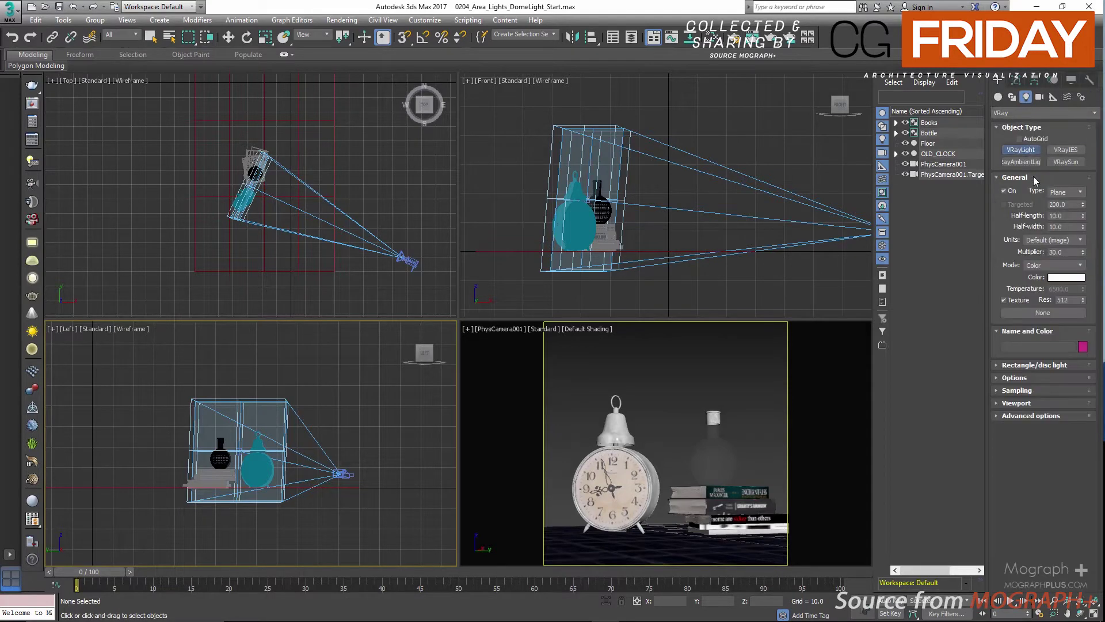
left_click(1071, 192)
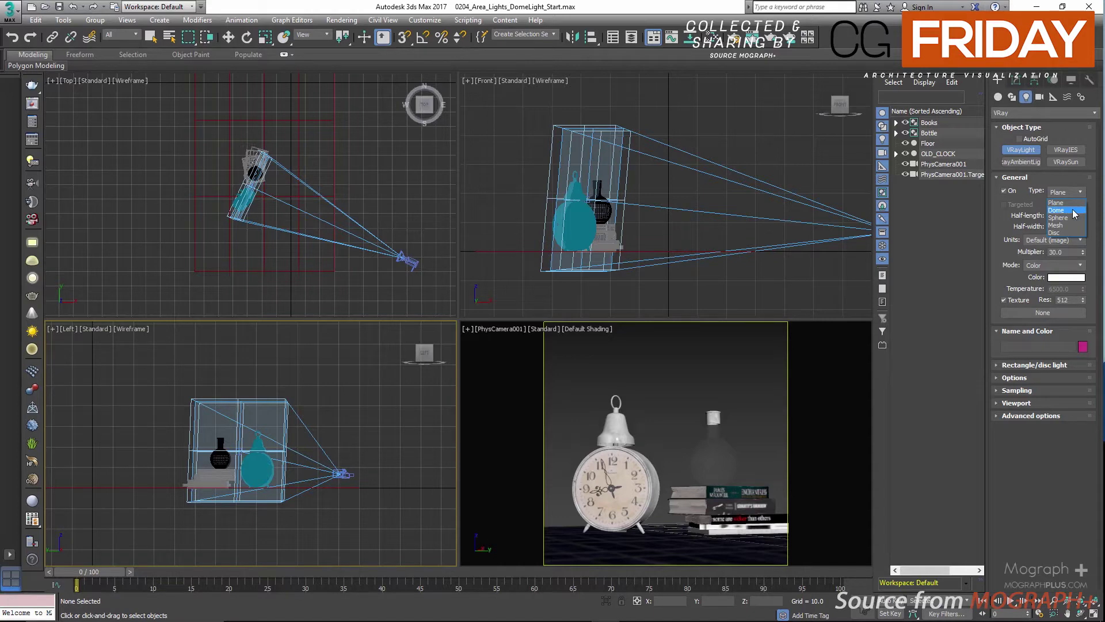
left_click(1057, 211)
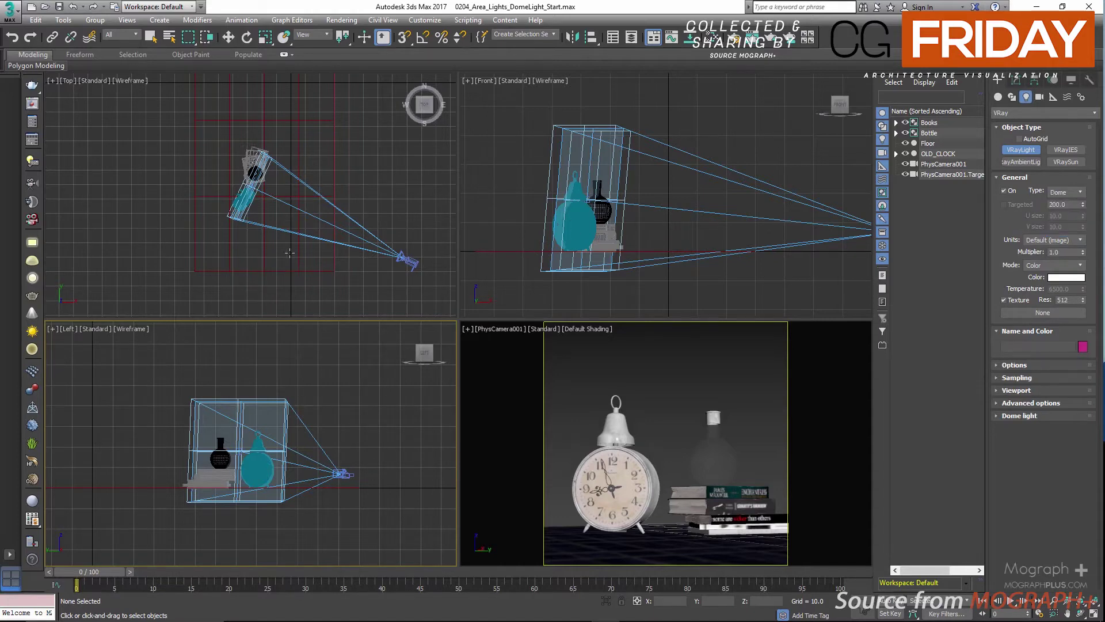
scroll(514, 256, "down", 3)
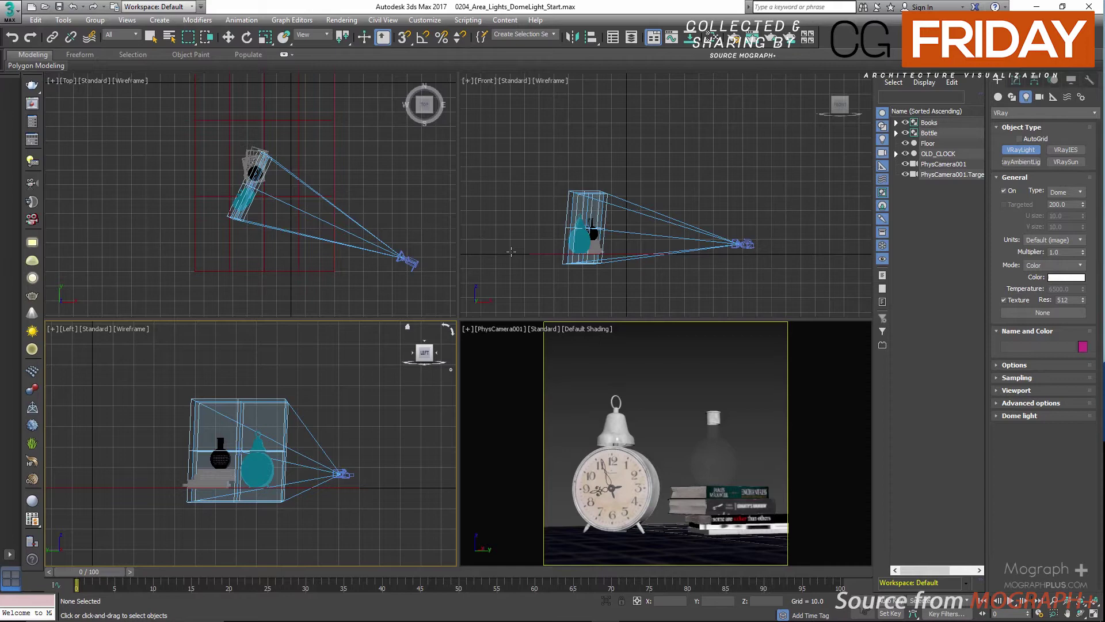
left_click(687, 403)
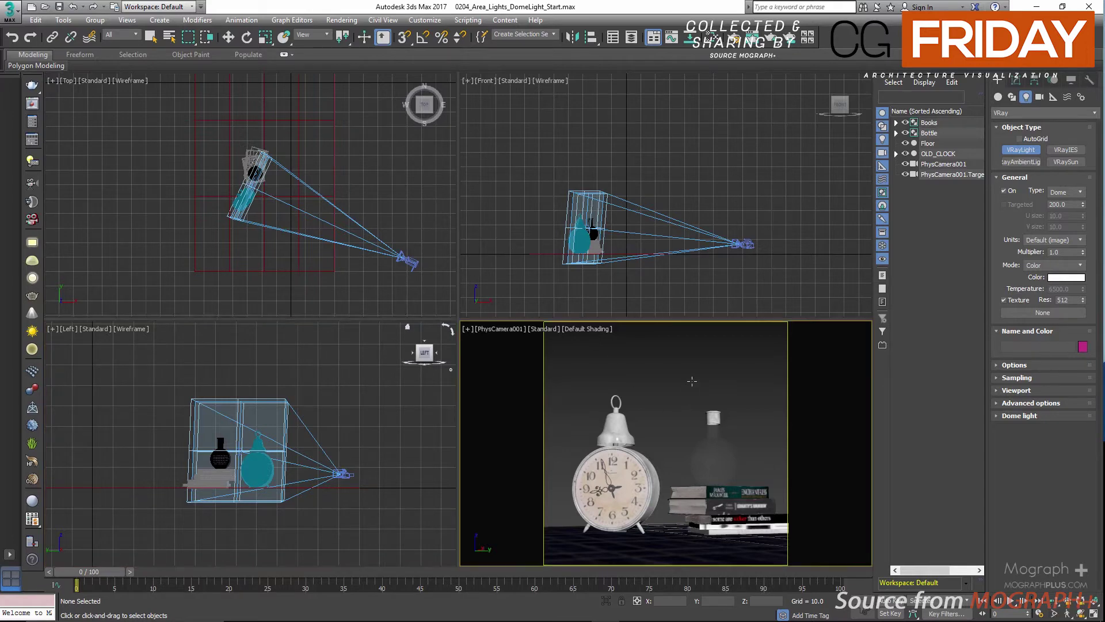
left_click(1020, 149)
- Cancel the light, review PhysCamera001's lens and exposure rollouts, and restart VRayLight creation
right_click(738, 370)
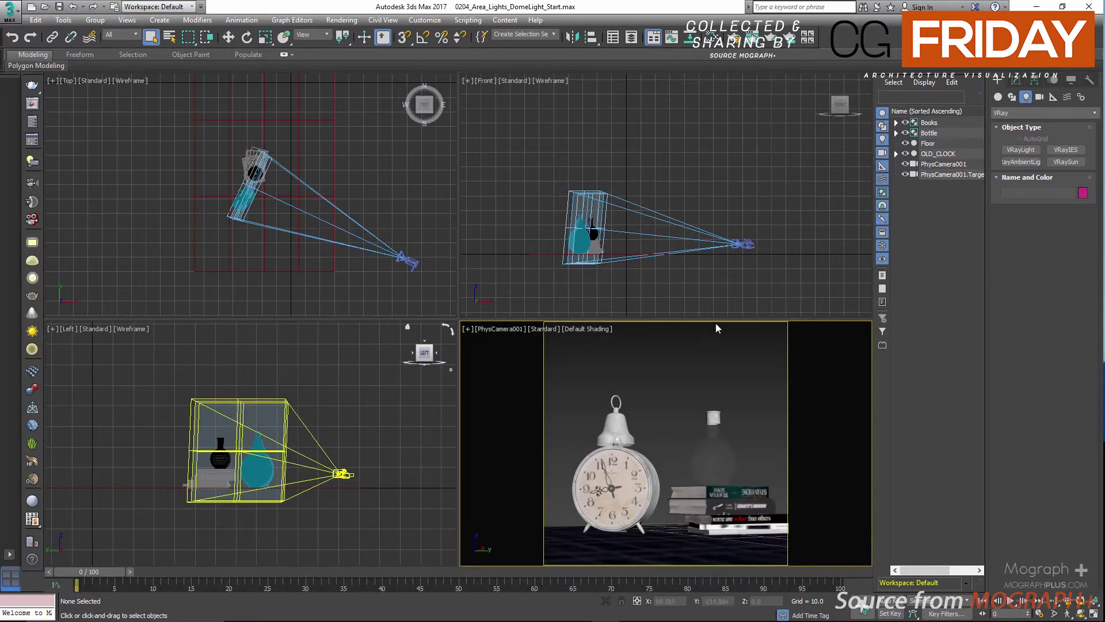
left_click(934, 163)
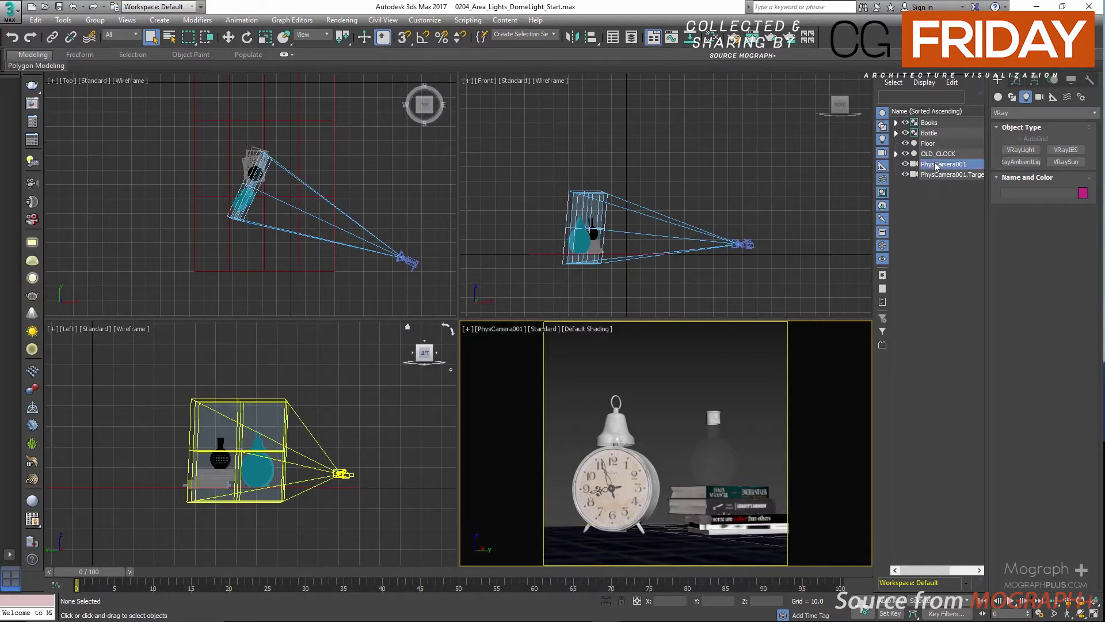
left_click(1024, 80)
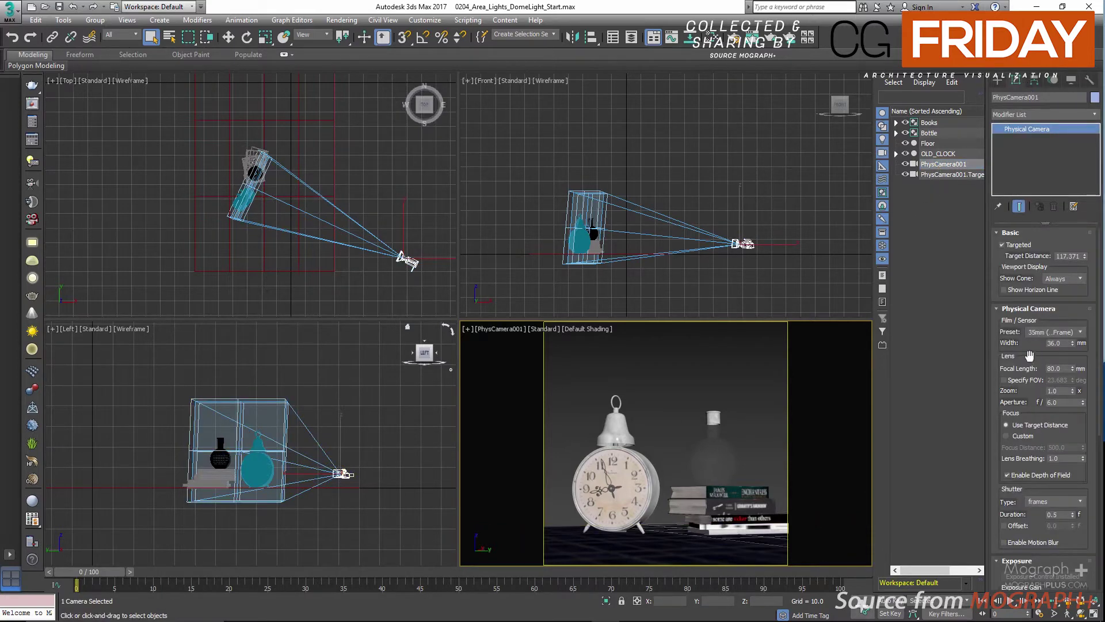
scroll(1033, 233, "down", 1)
scroll(1033, 233, "down", 1)
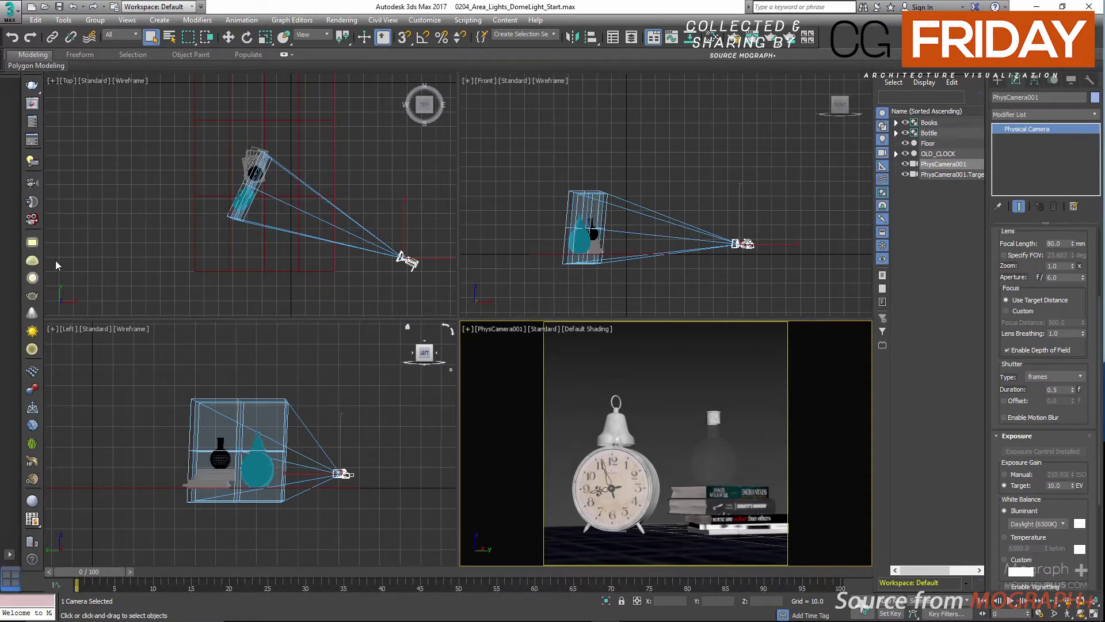
left_click(32, 260)
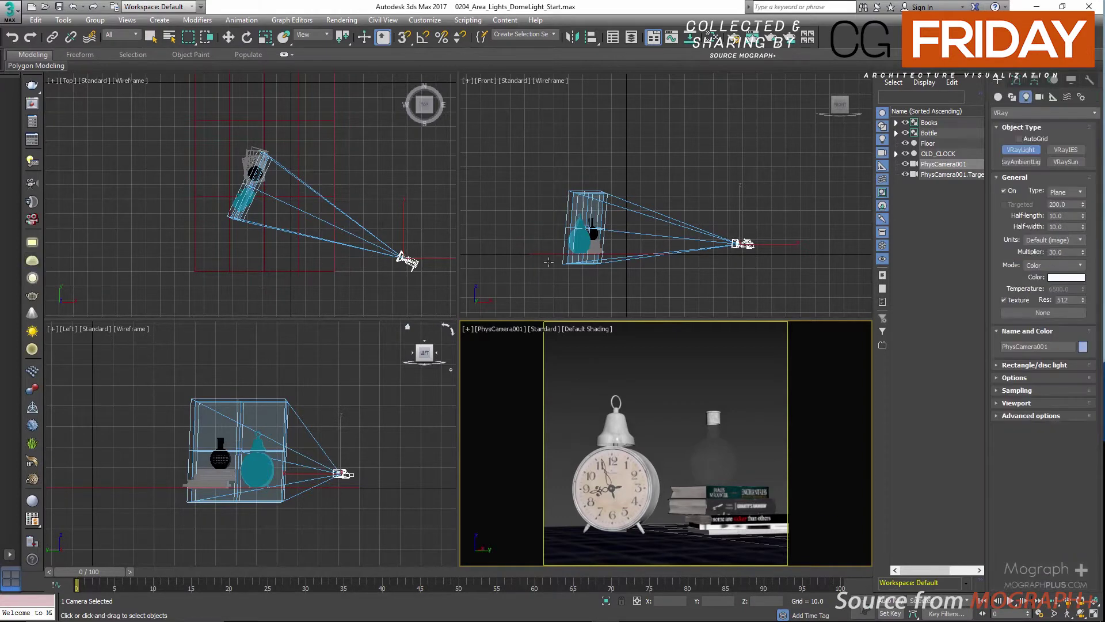
- Place a dome VRayLight in the scene and set its Y position to -67
left_click(668, 528)
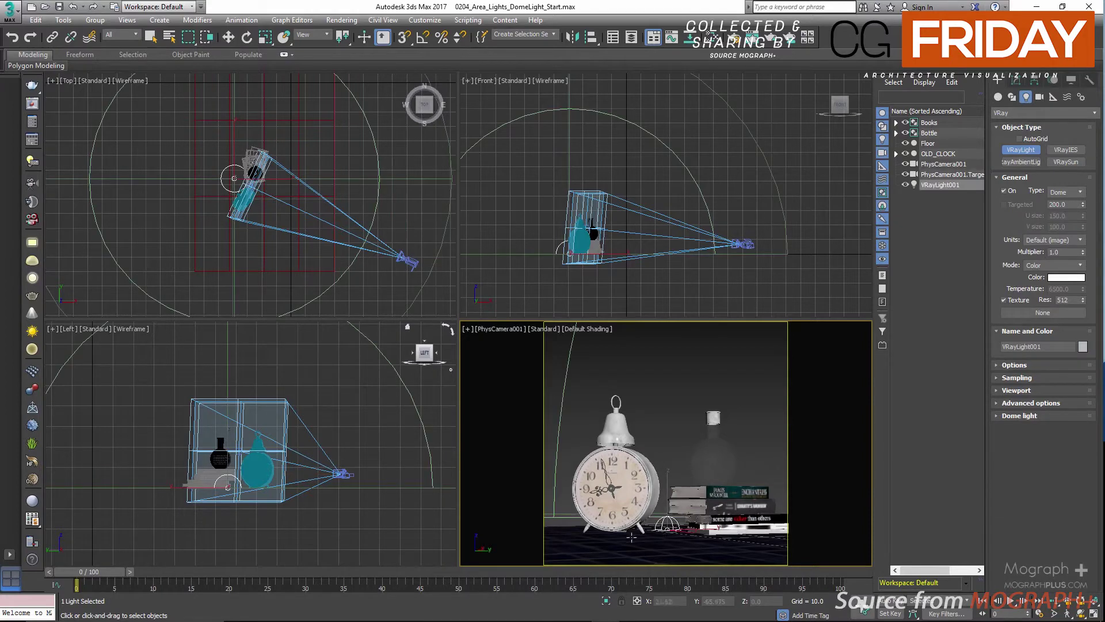
right_click(226, 38)
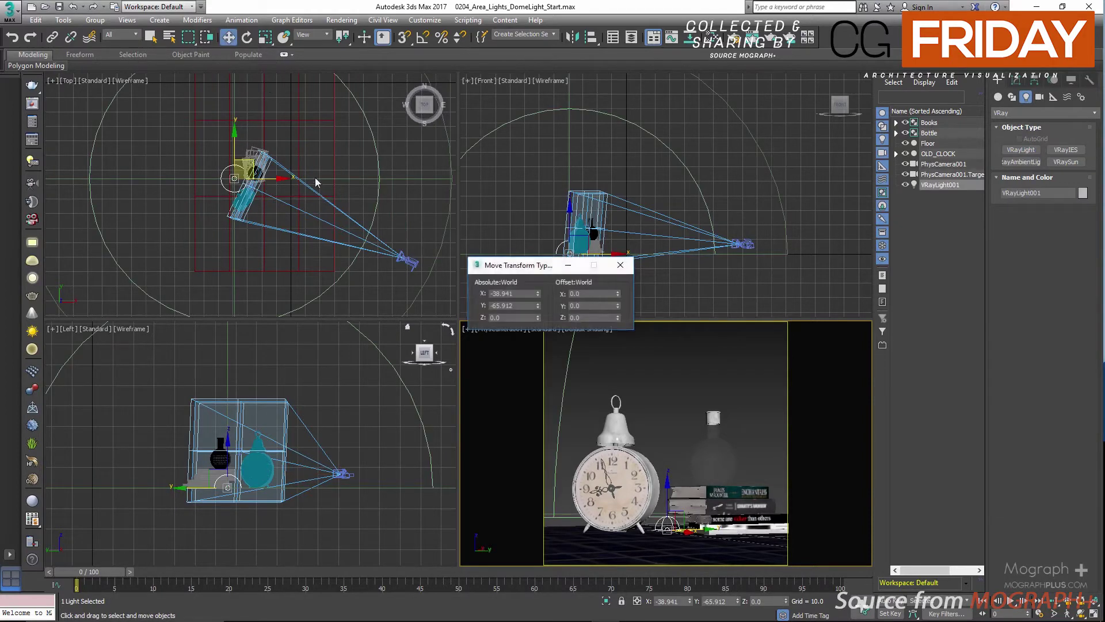
left_click(524, 305)
left_click_drag(517, 306, 490, 306)
type("-67")
key("Return")
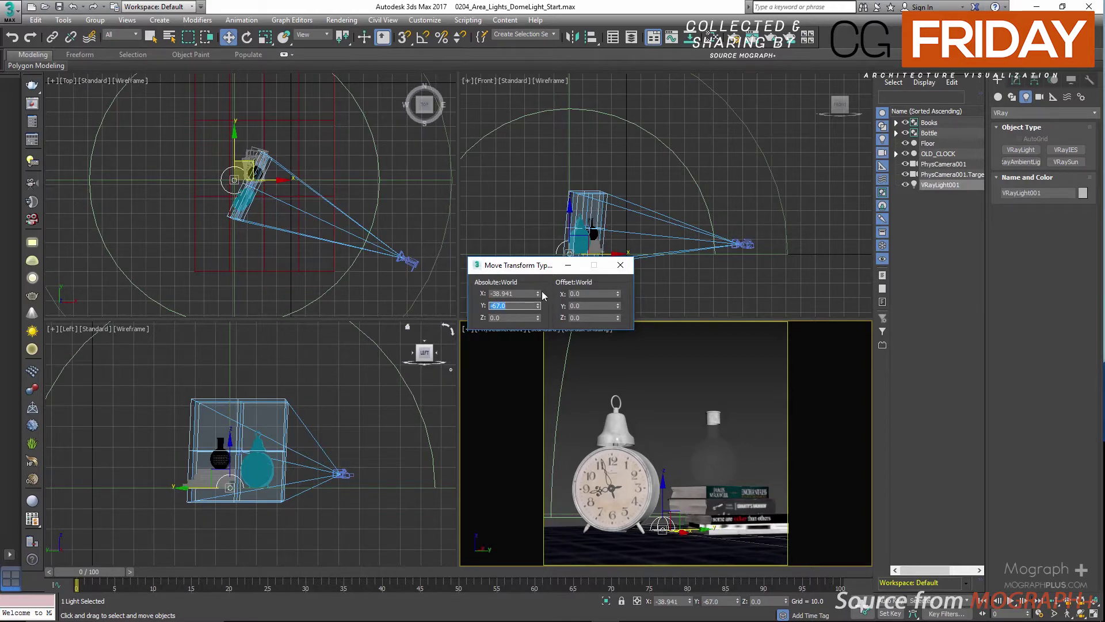
left_click(620, 265)
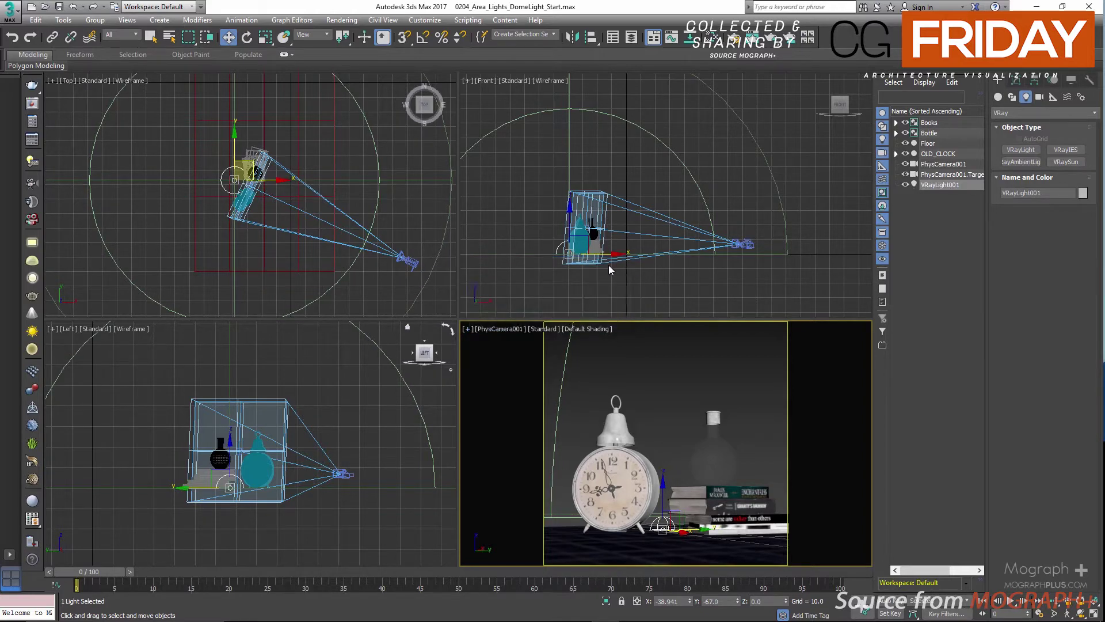
scroll(561, 253, "down", 5)
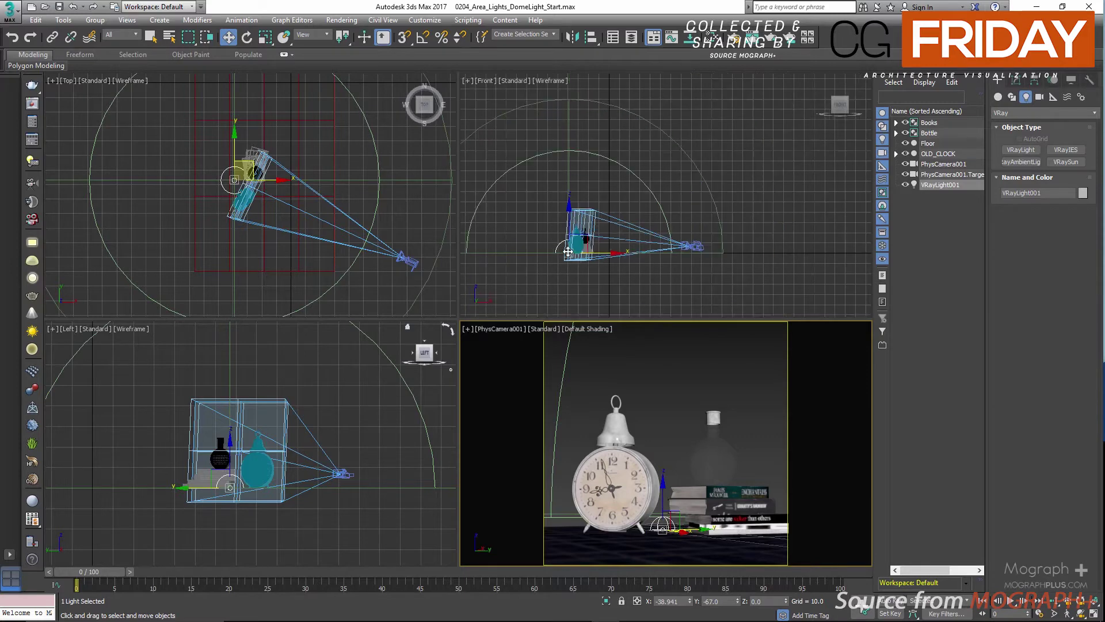
middle_click_drag(562, 253, 626, 254)
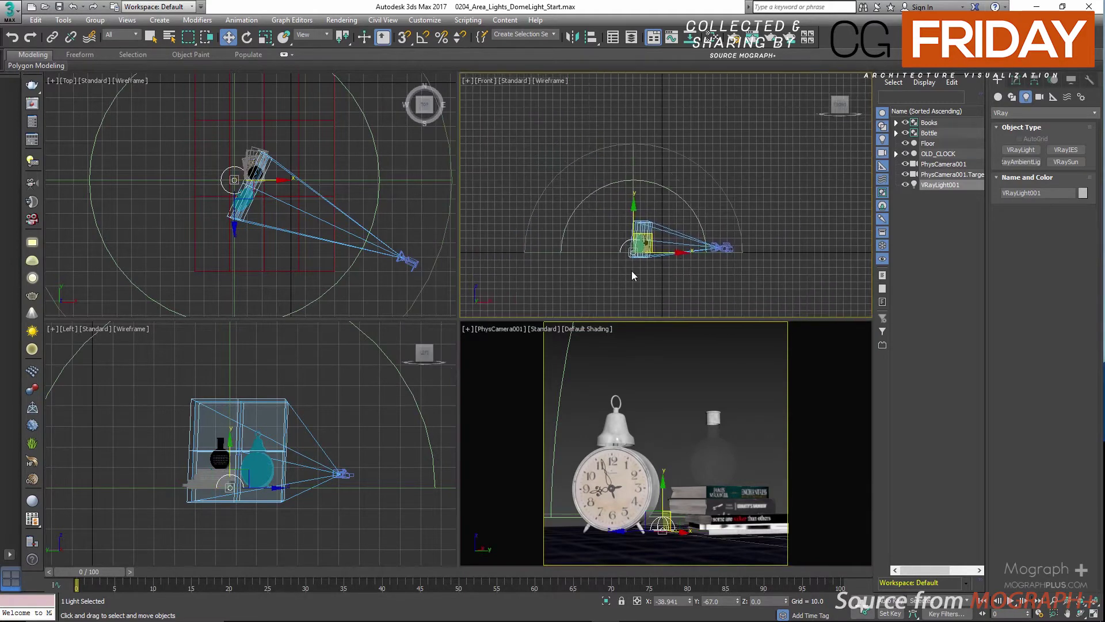
- Rename the light VRay_DomeLight and show its settings in the Modify panel
left_click(948, 185)
type("VRay_D")
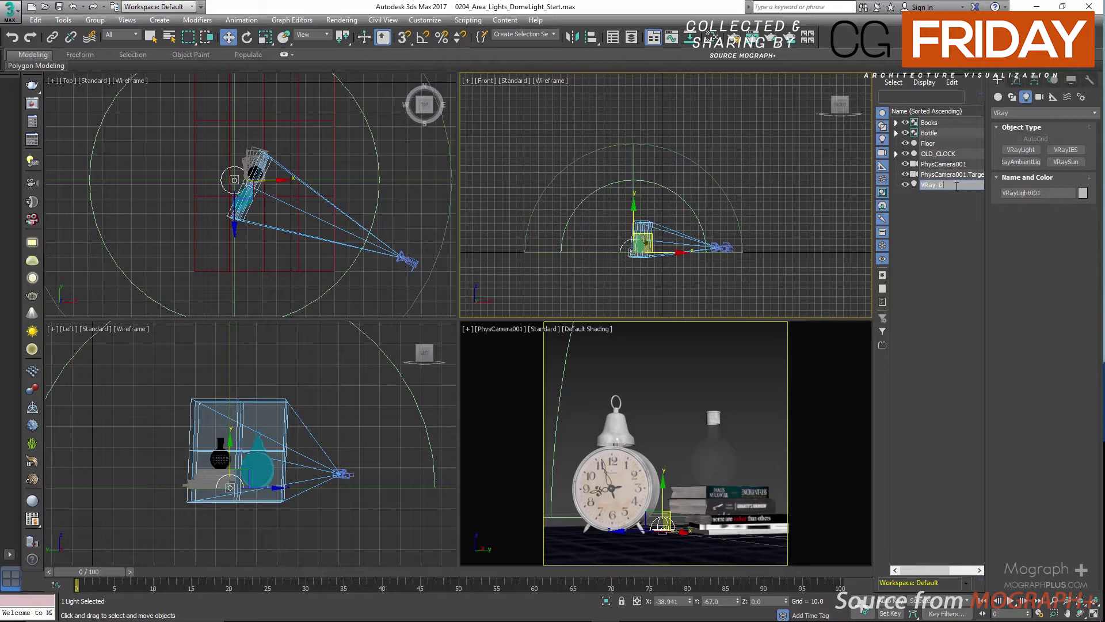
type("omeLight")
key("Return")
left_click(1016, 80)
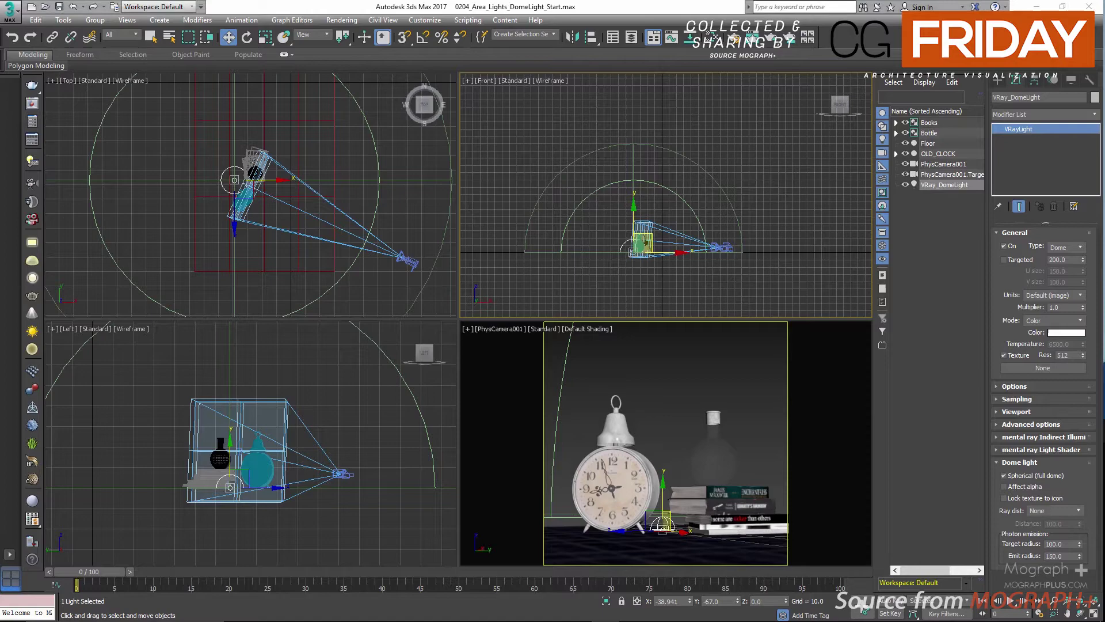
- Switch to the browser and scroll through the hdrlabs sIBL Archive's free HDR sets
key("alt+Tab")
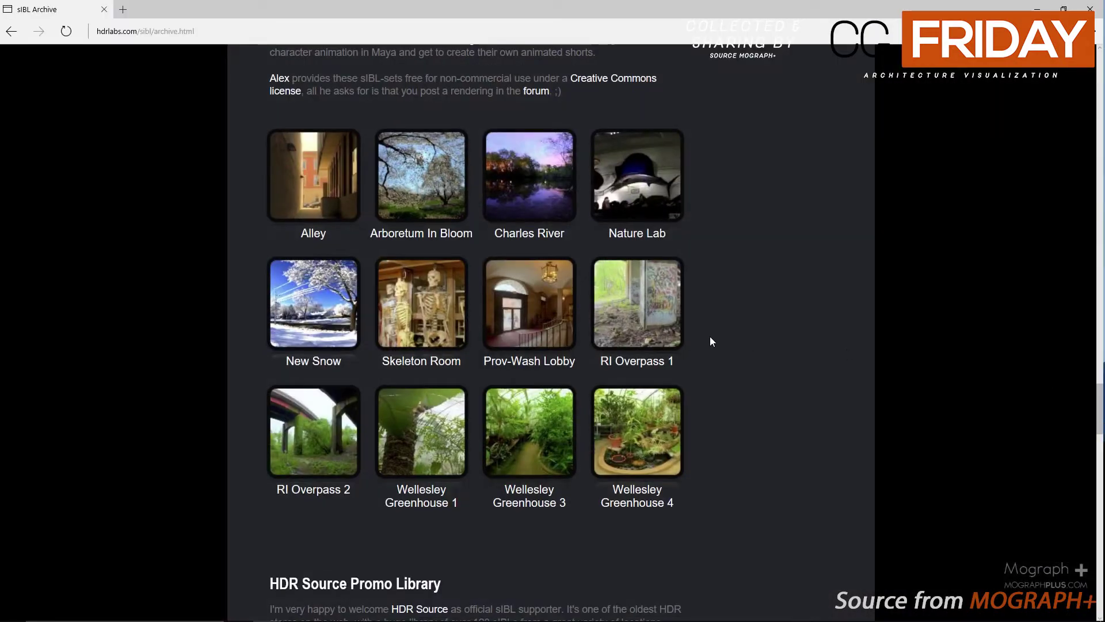
scroll(711, 337, "up", 3)
scroll(712, 335, "up", 20)
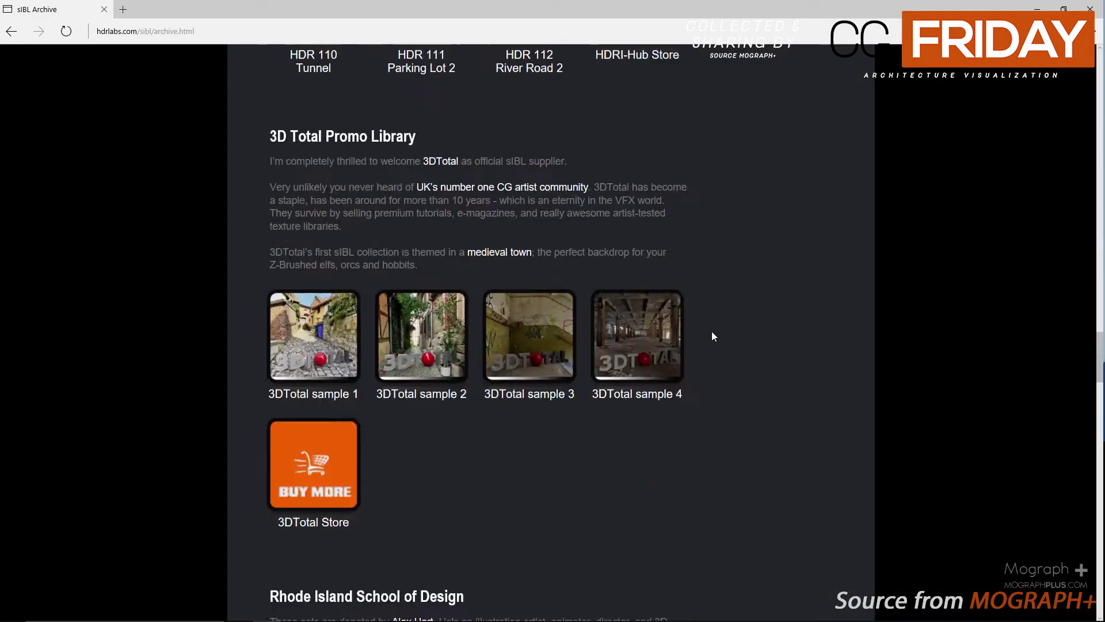
scroll(712, 336, "up", 10)
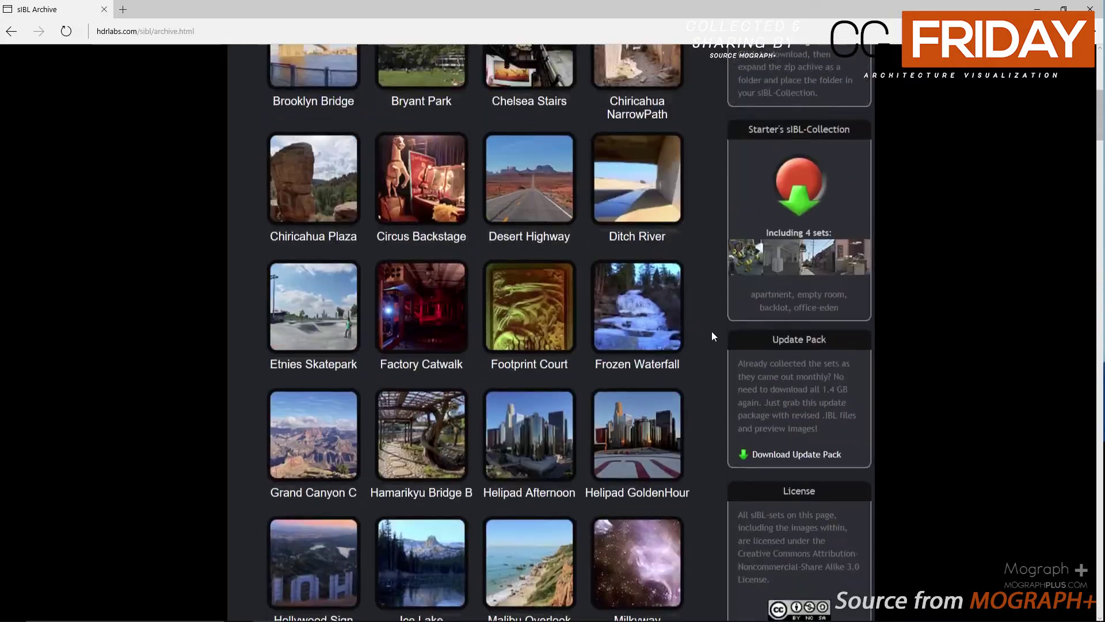
scroll(712, 336, "down", 20)
scroll(712, 337, "down", 14)
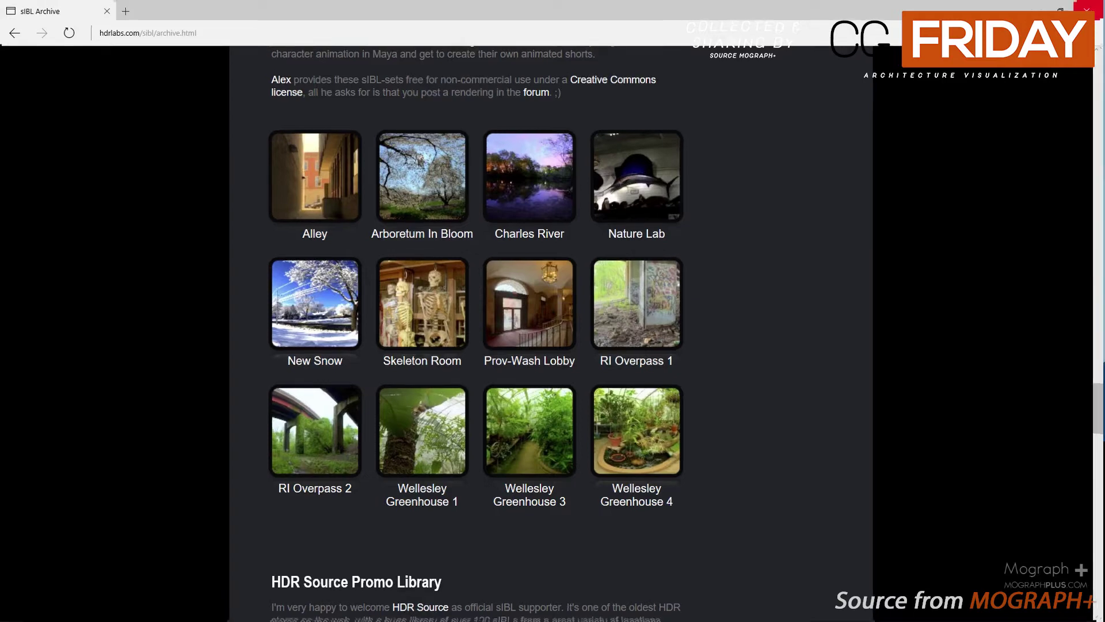
- Back in 3ds Max, assign a VRayHDRI map as the dome light's texture
left_click(1089, 9)
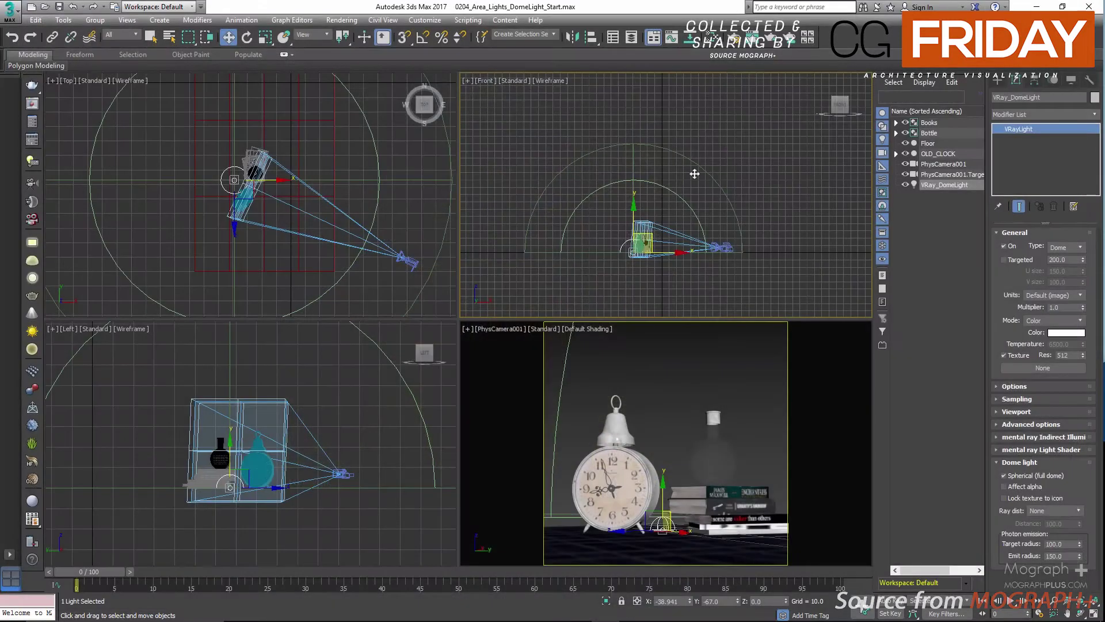
right_click(713, 363)
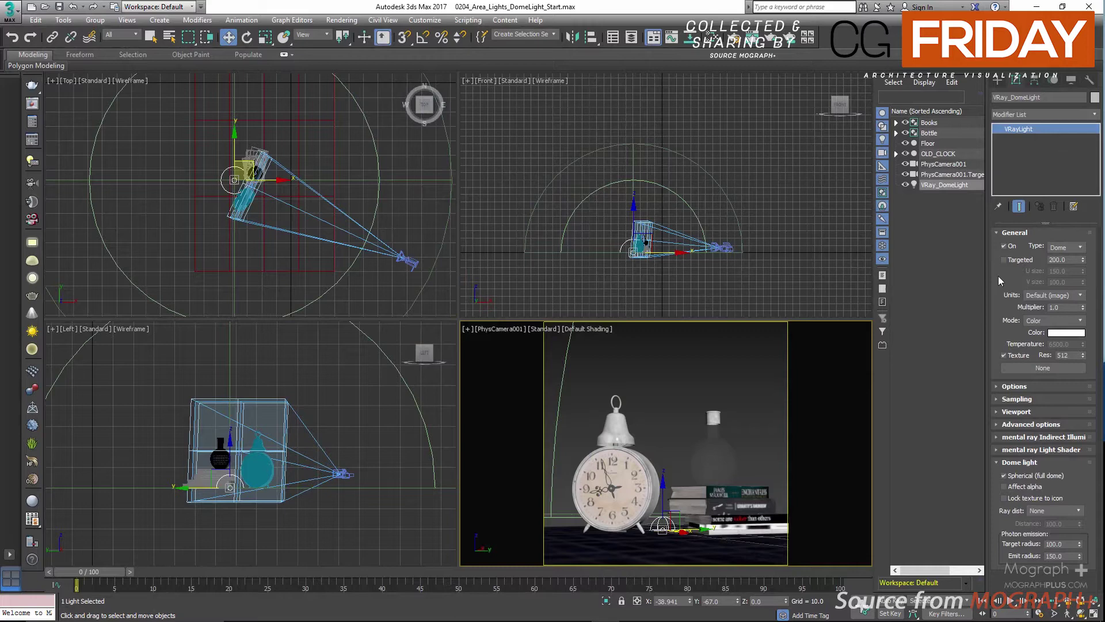
left_click(1056, 368)
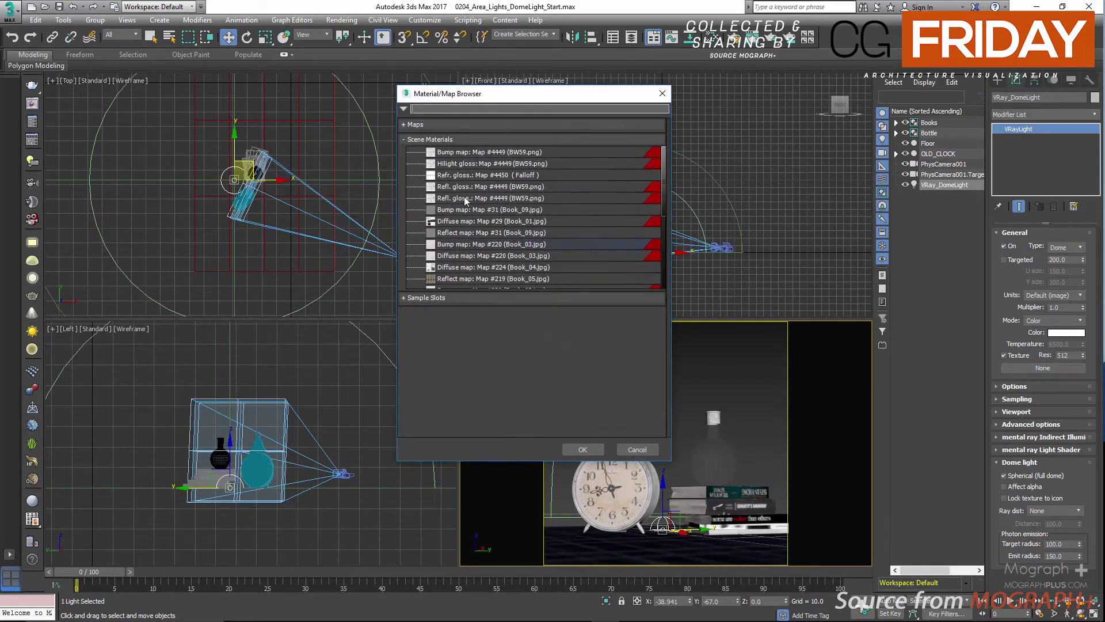
left_click(415, 125)
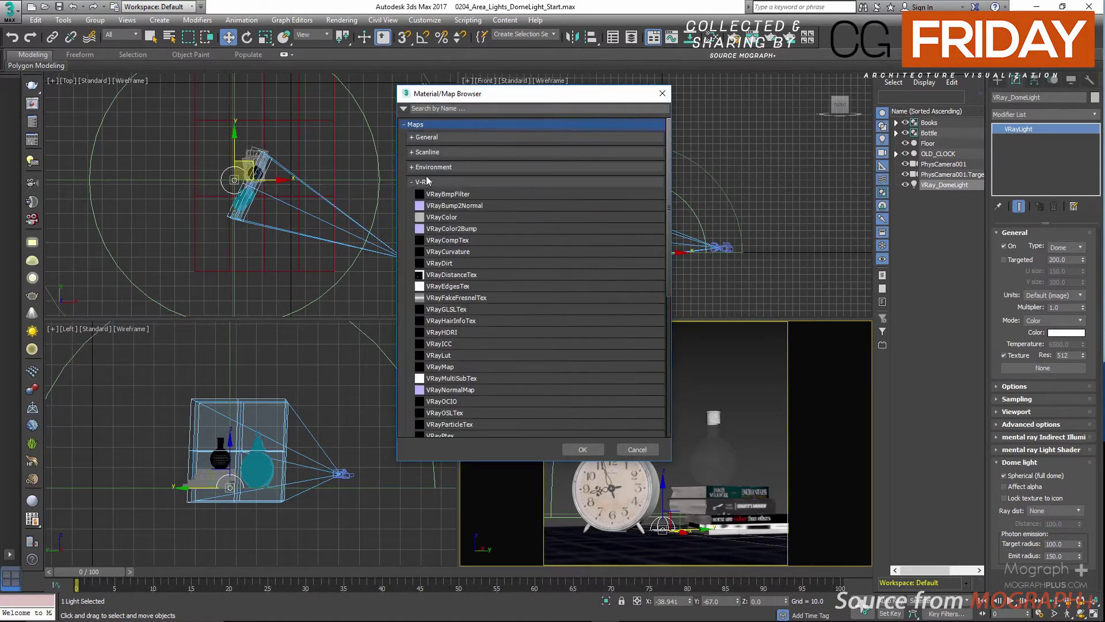
double_click(467, 333)
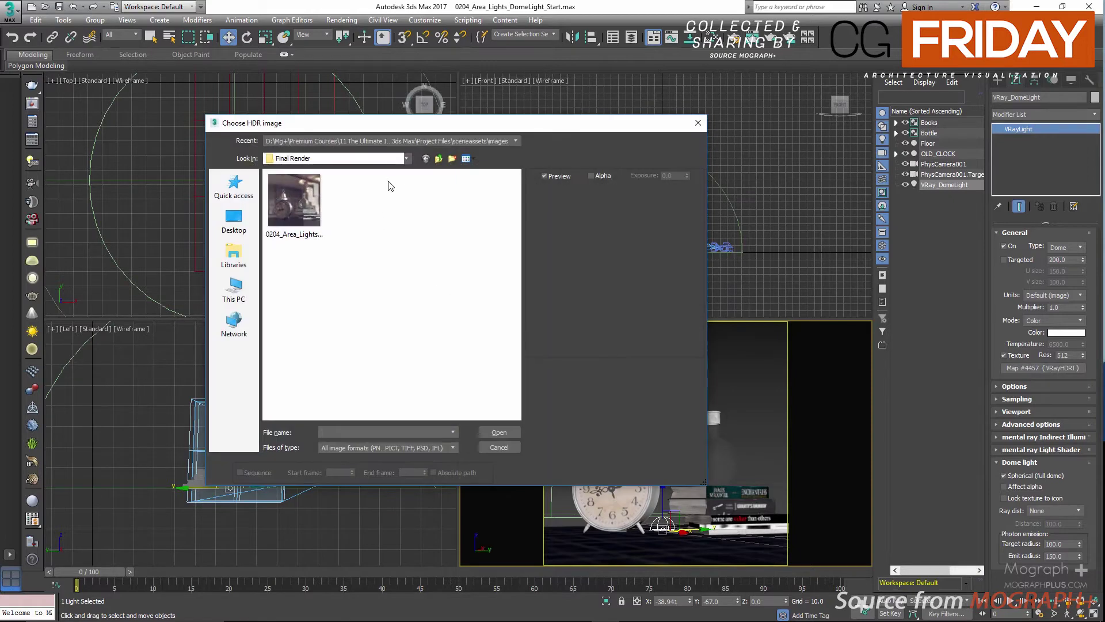
- Load ProvWash_Ref.hdr from Project Files > sceneassets > images into the HDRI map
left_click(404, 159)
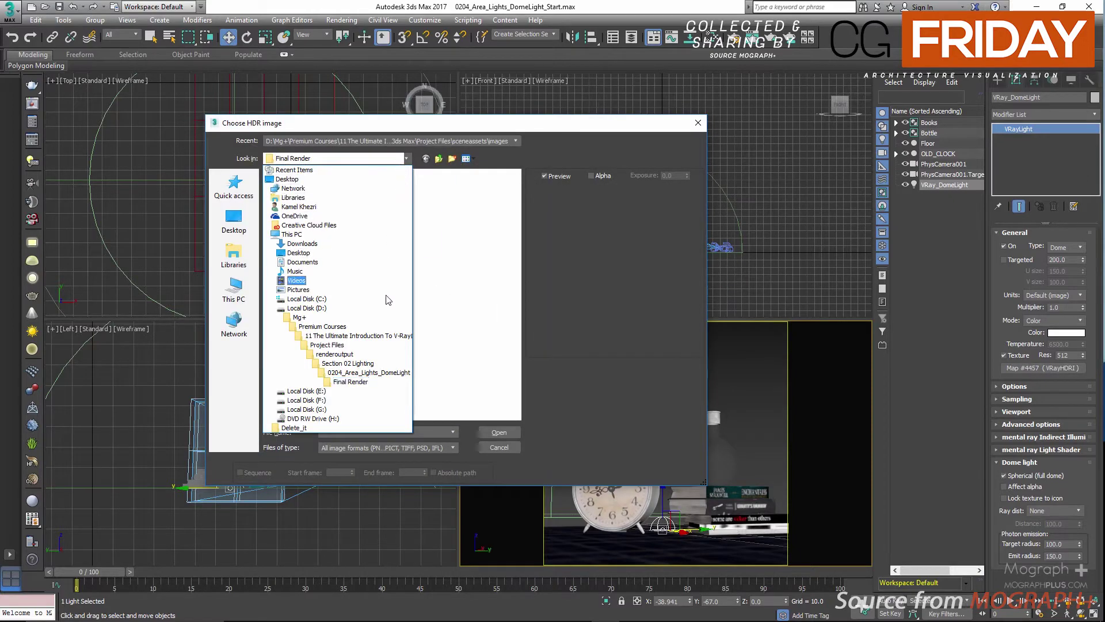
left_click(385, 345)
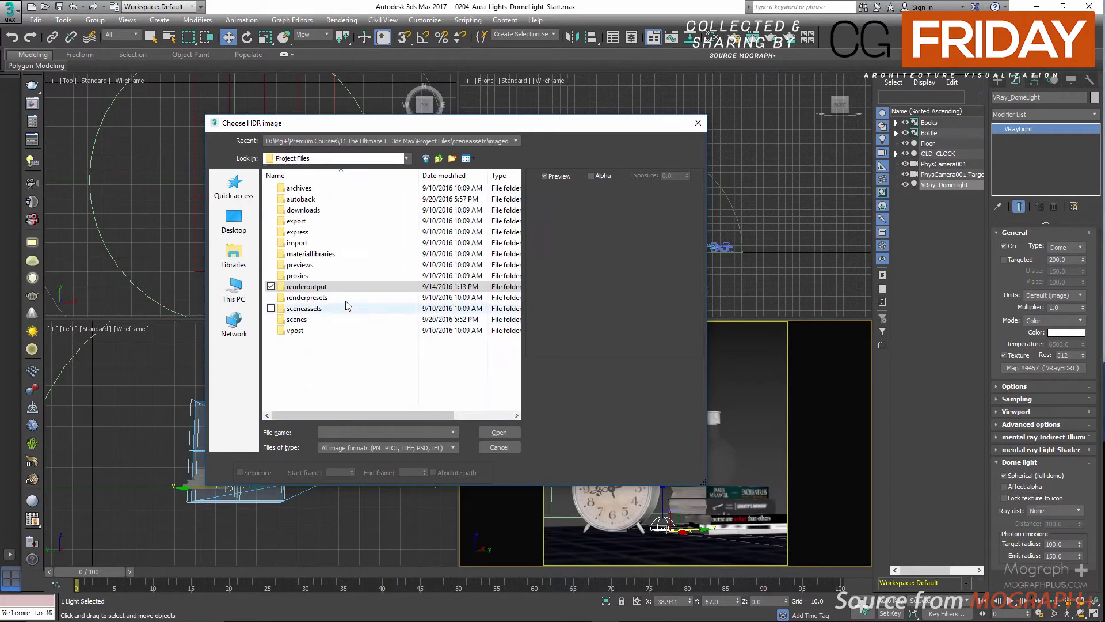
double_click(340, 312)
double_click(319, 209)
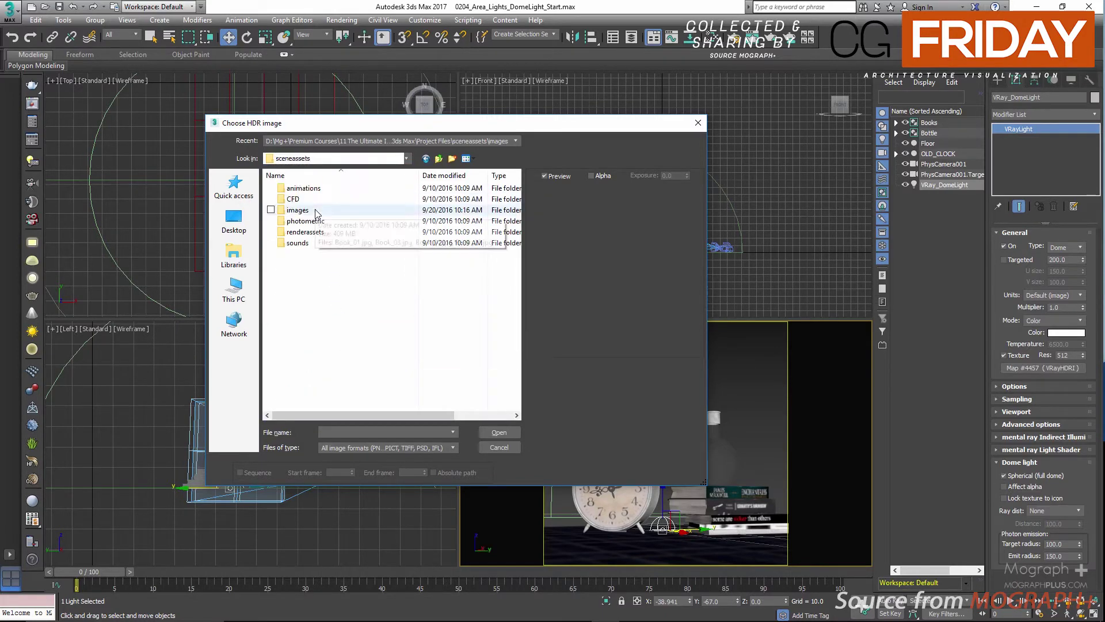
scroll(353, 326, "down", 5)
scroll(354, 326, "down", 5)
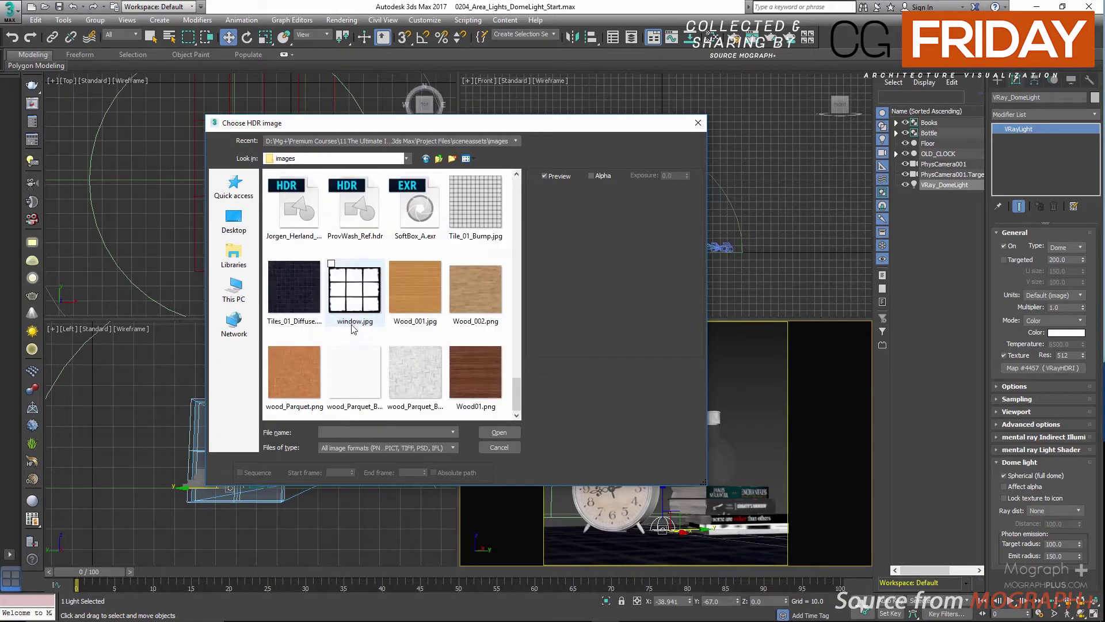
left_click(358, 215)
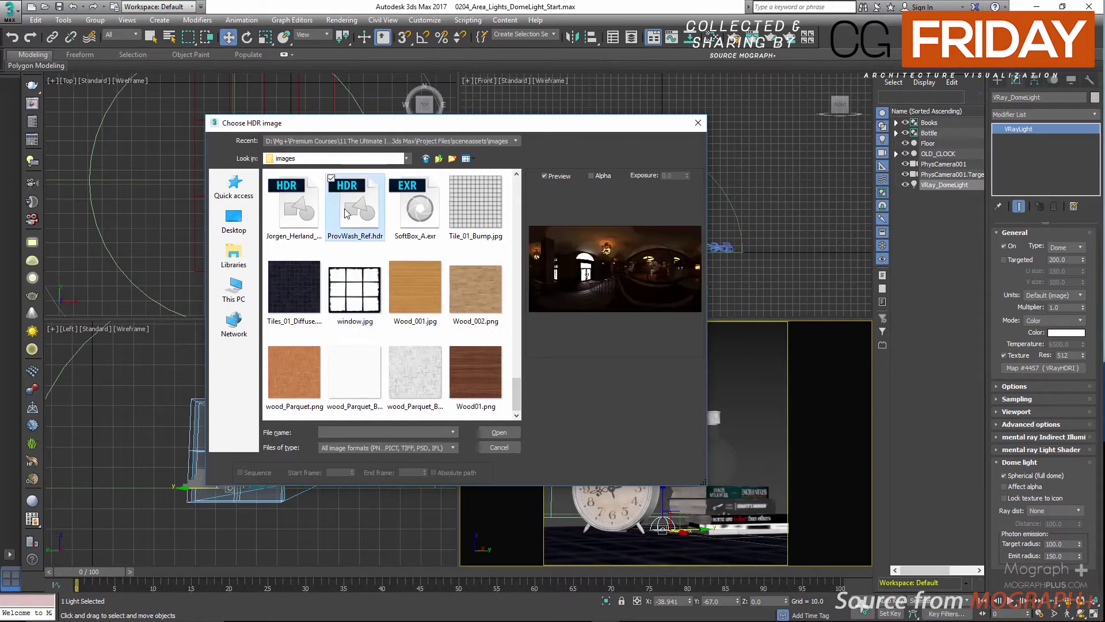
double_click(353, 213)
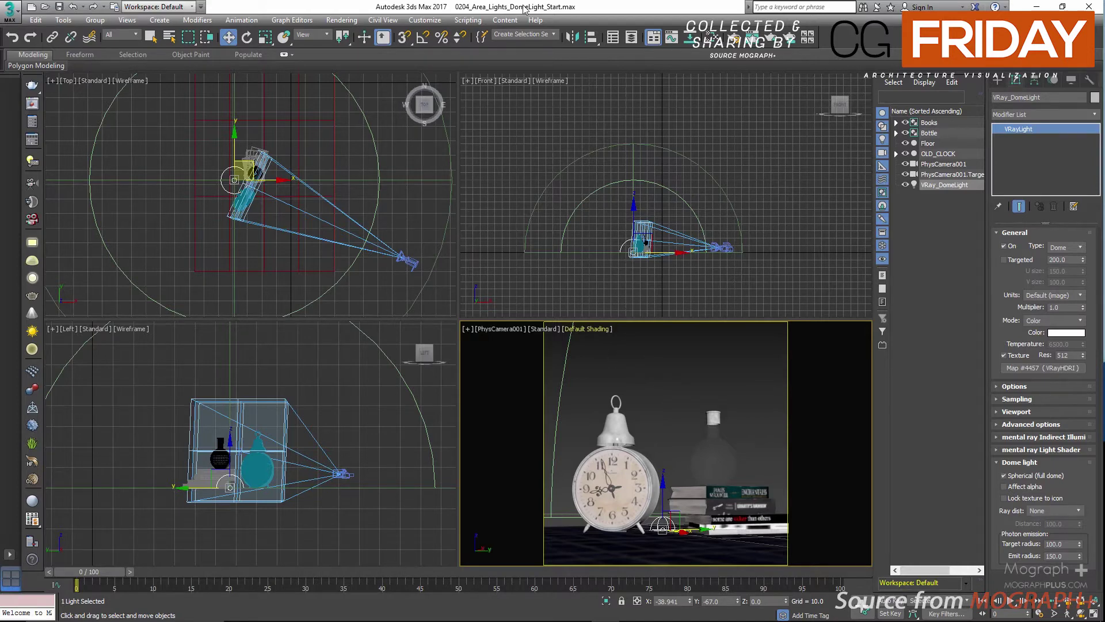
- Open the Slate Material Editor and add the dome light's Map #4457 as an instance node
key("m")
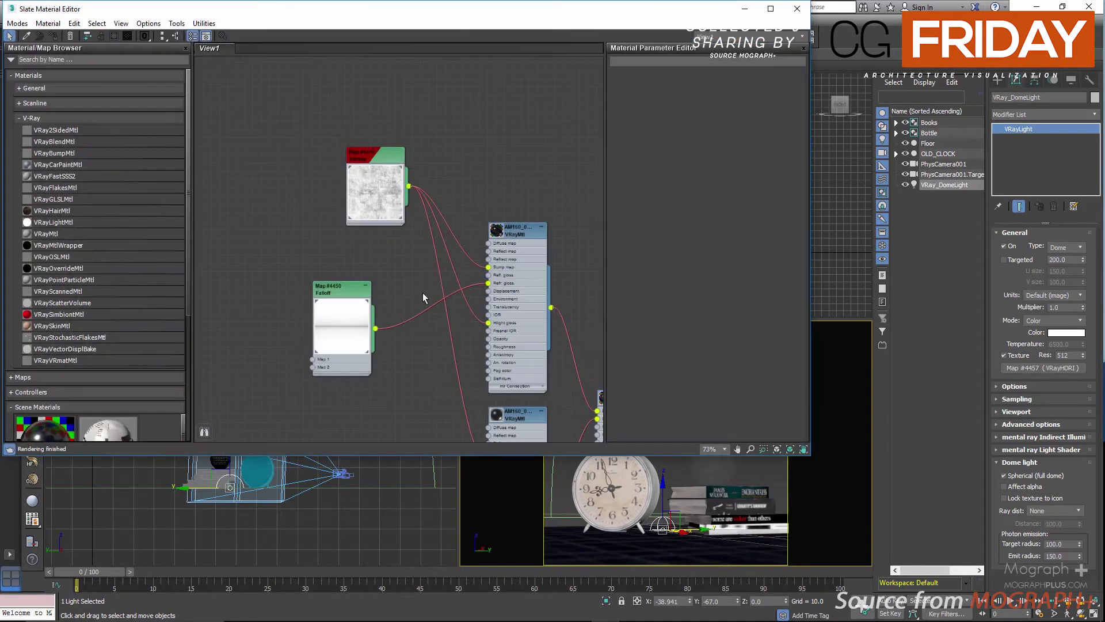
middle_click_drag(424, 295, 306, 244)
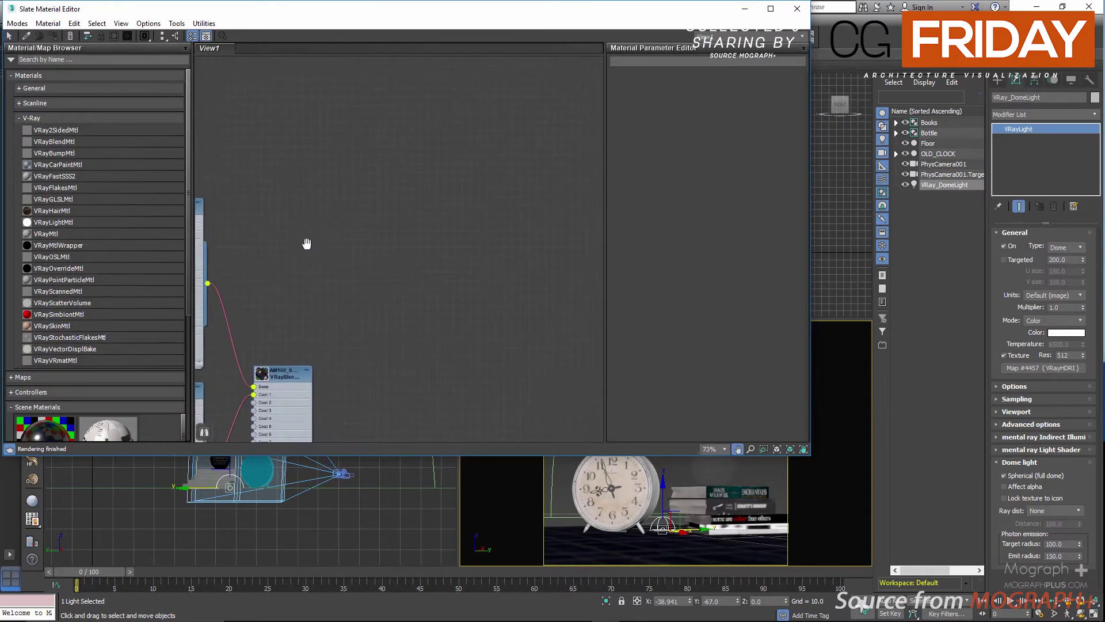
left_click_drag(1010, 369, 440, 259)
left_click(383, 267)
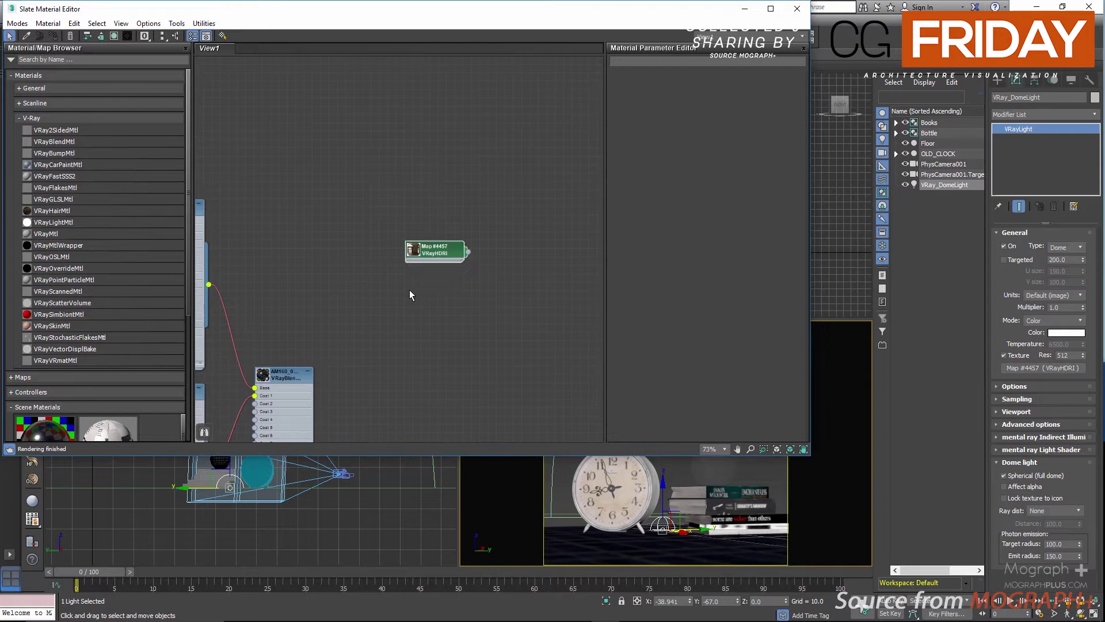
scroll(447, 281, "up", 2)
middle_click_drag(447, 281, 371, 299)
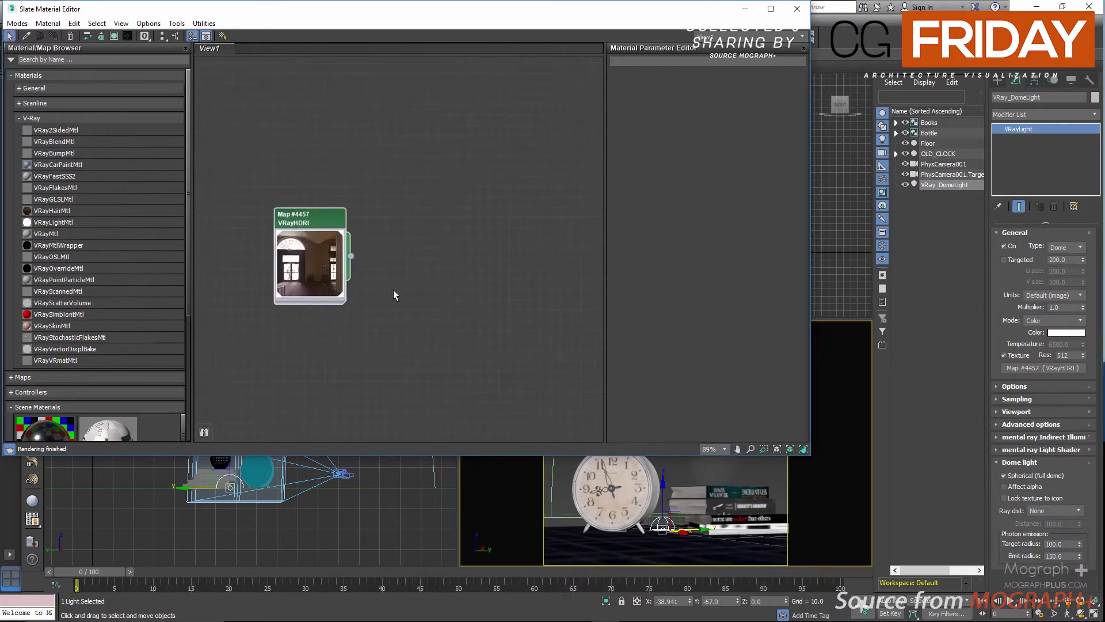
- Add a Color Correction map node and wire the VRayHDRI Map #4457 into its Map input
double_click(322, 223)
right_click(426, 228)
left_click(411, 223)
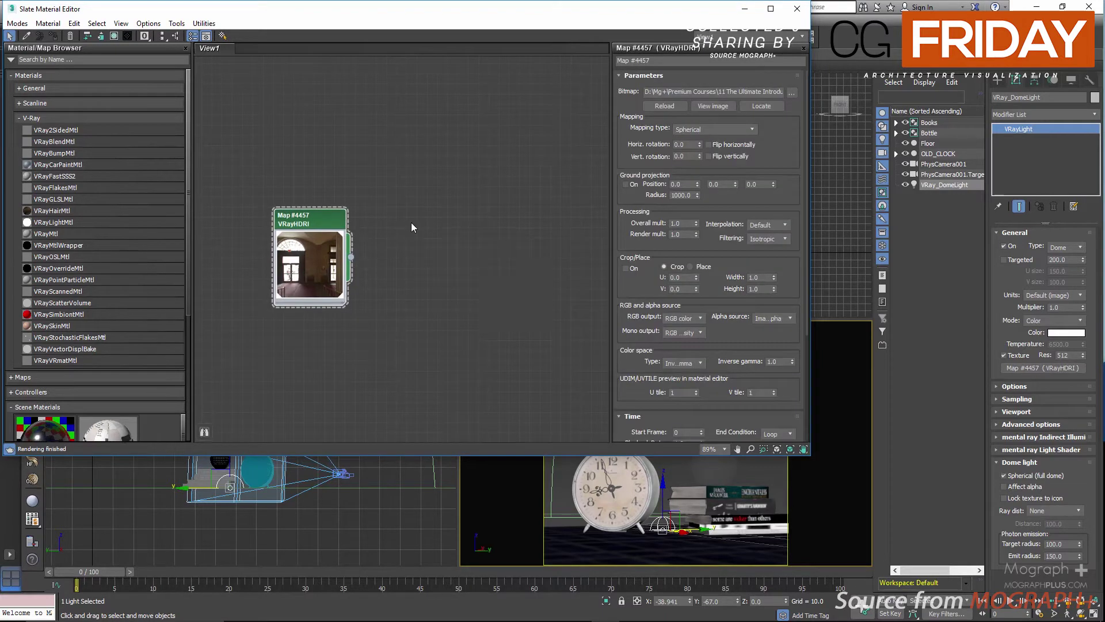
right_click(411, 222)
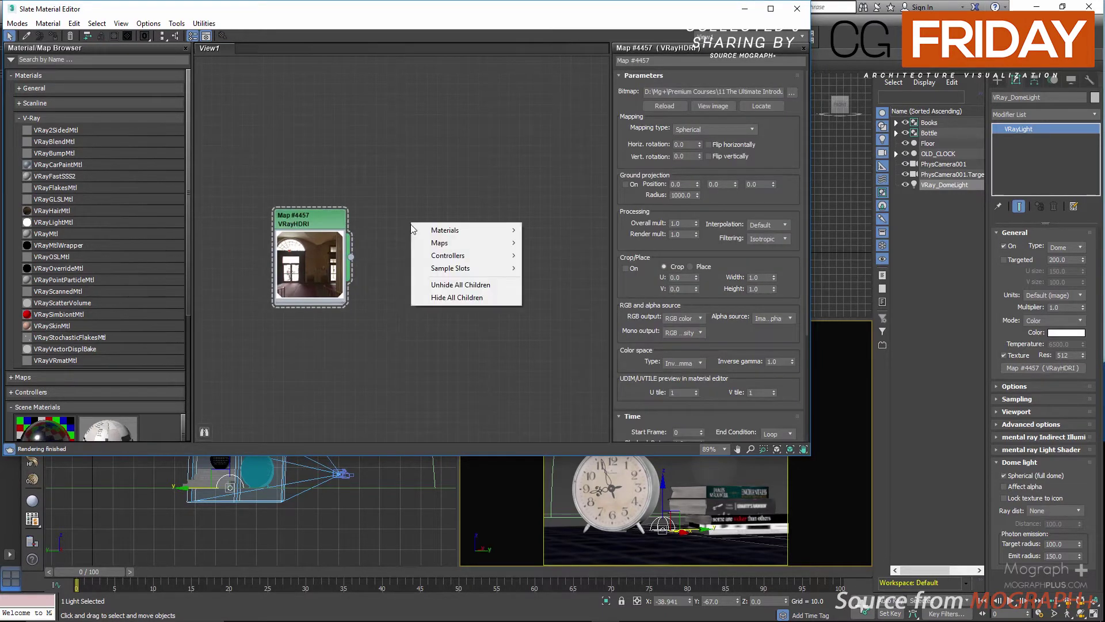
mouse_move(461, 243)
mouse_move(547, 246)
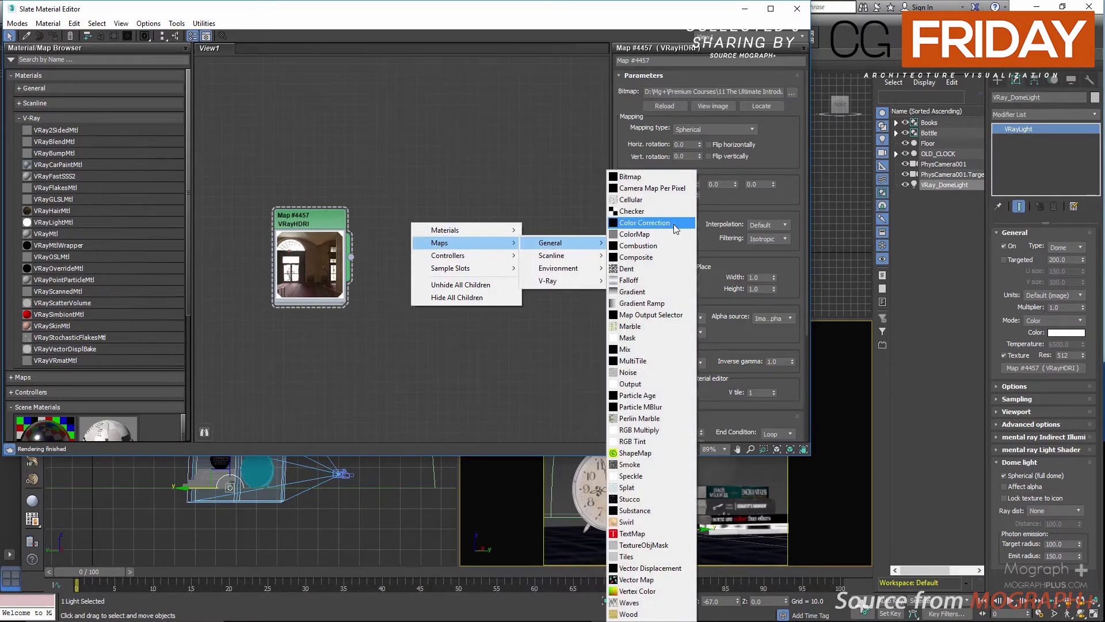
left_click(674, 223)
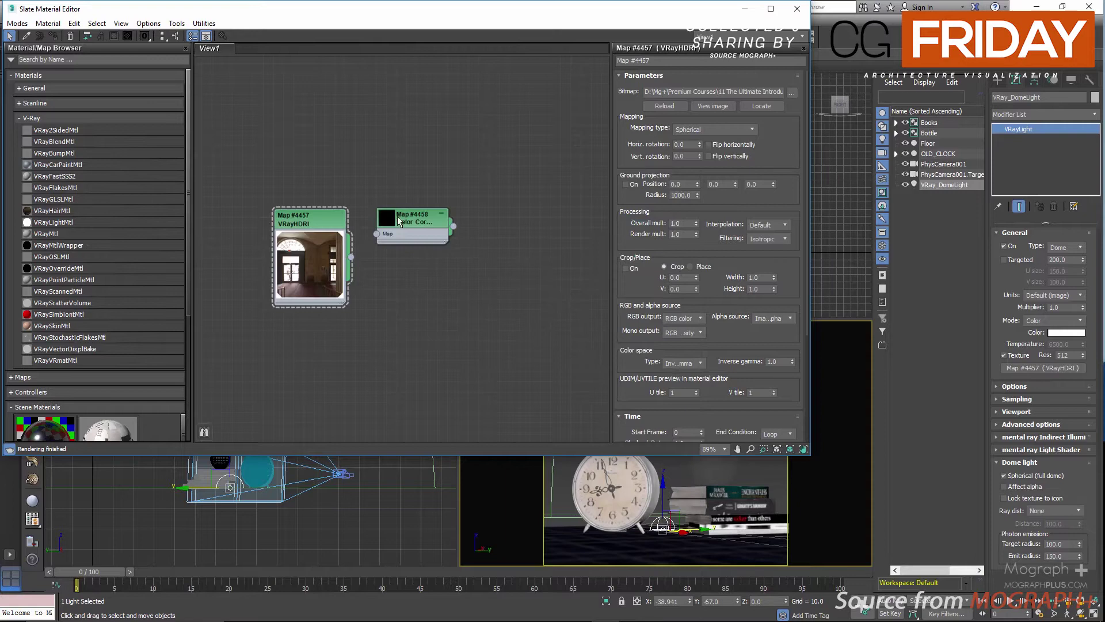
left_click_drag(405, 223, 481, 242)
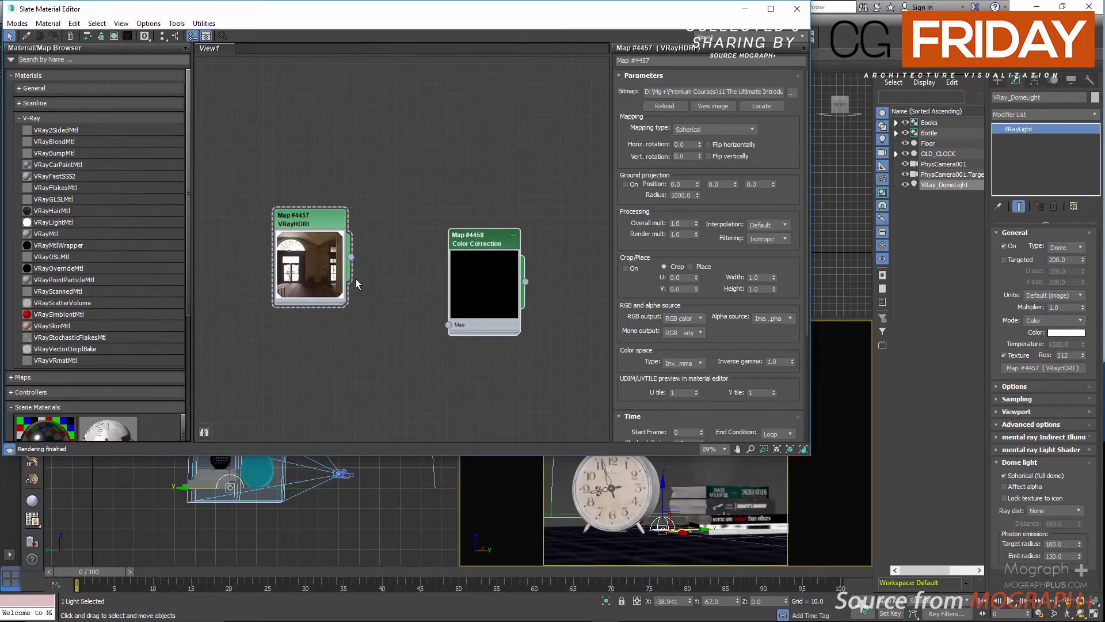
left_click_drag(350, 257, 449, 325)
left_click_drag(480, 237, 491, 217)
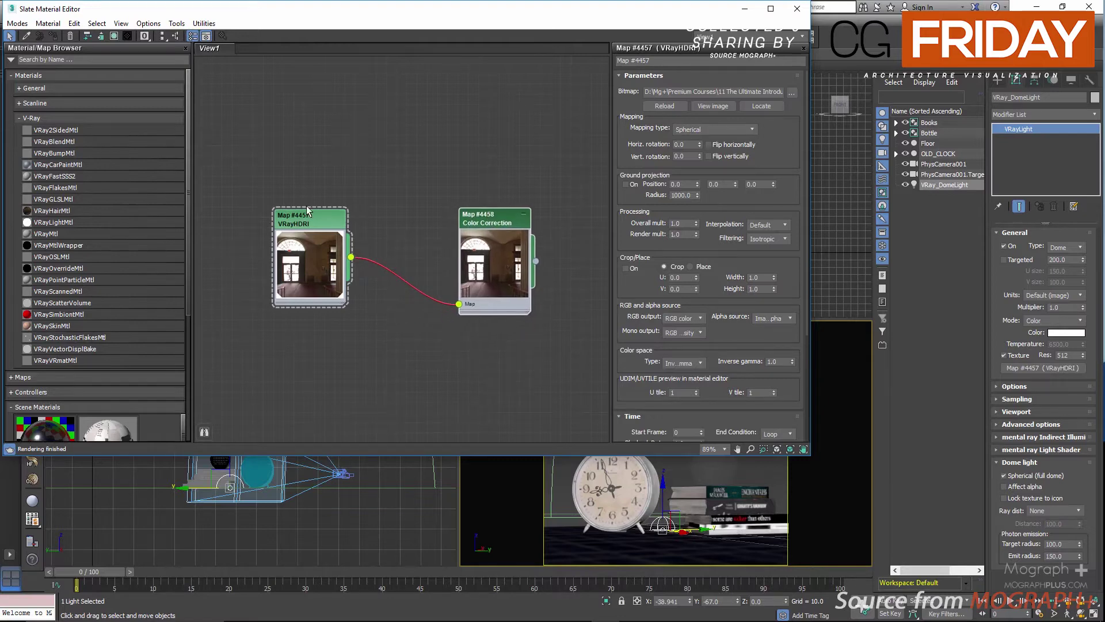
- Instance Color Correction Map #4458 as the Environment Map, then close Environment and Effects
left_click_drag(524, 26, 505, 125)
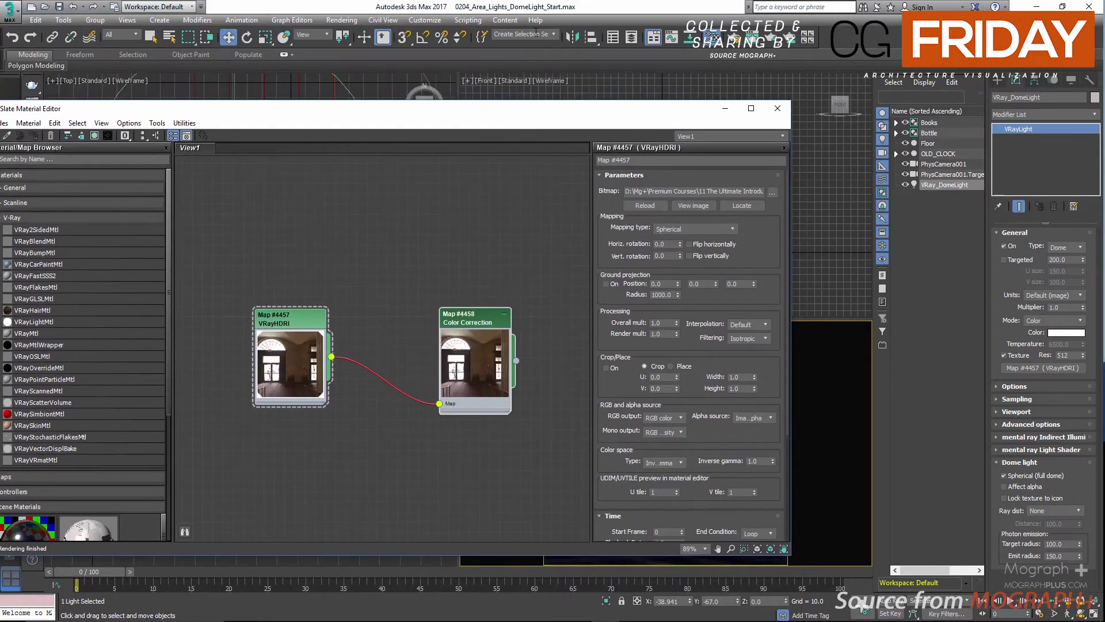
key("8")
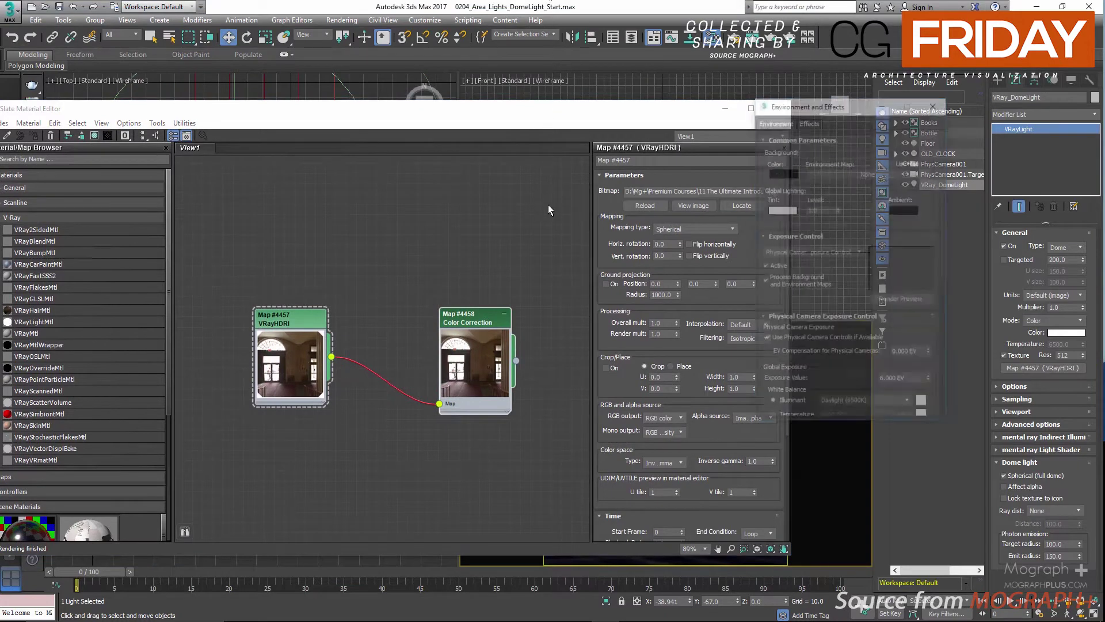
left_click_drag(836, 107, 761, 104)
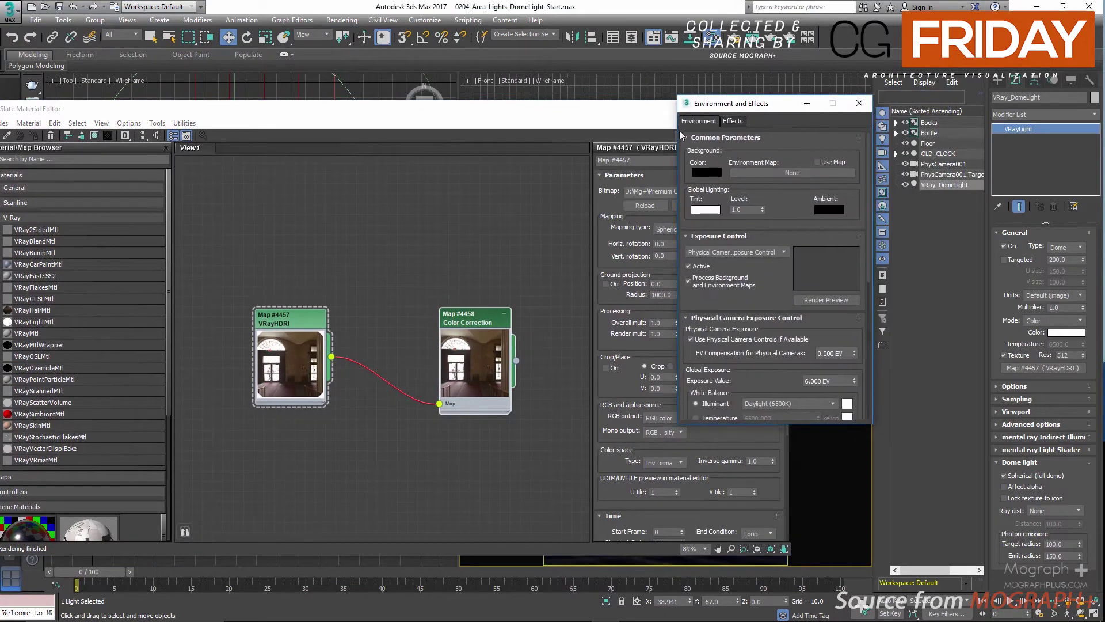
left_click_drag(632, 113, 512, 95)
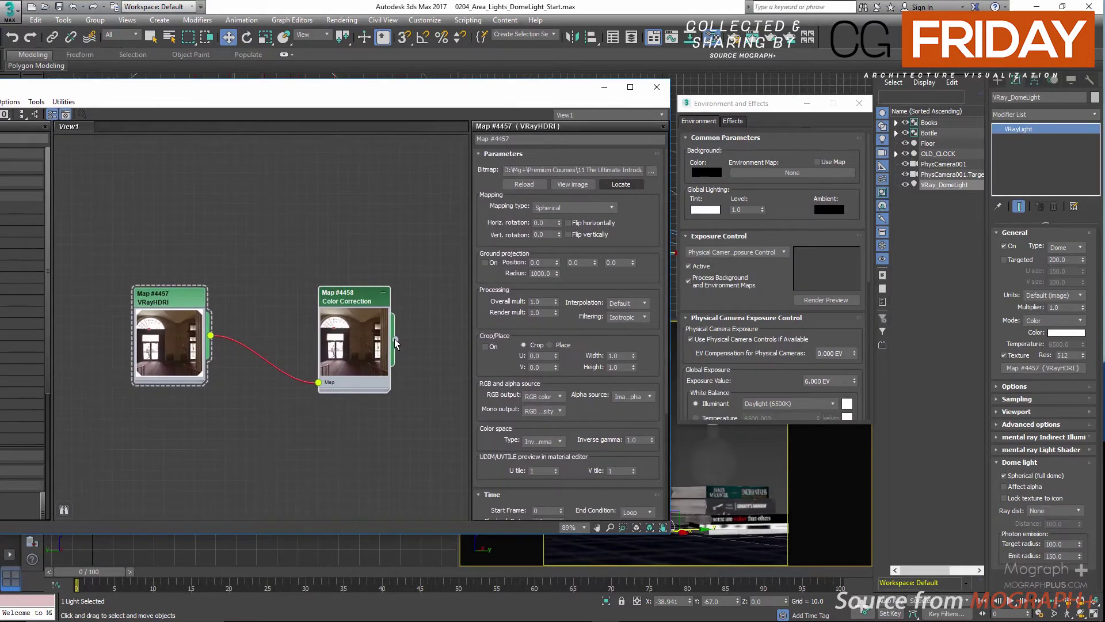
left_click_drag(395, 341, 758, 170)
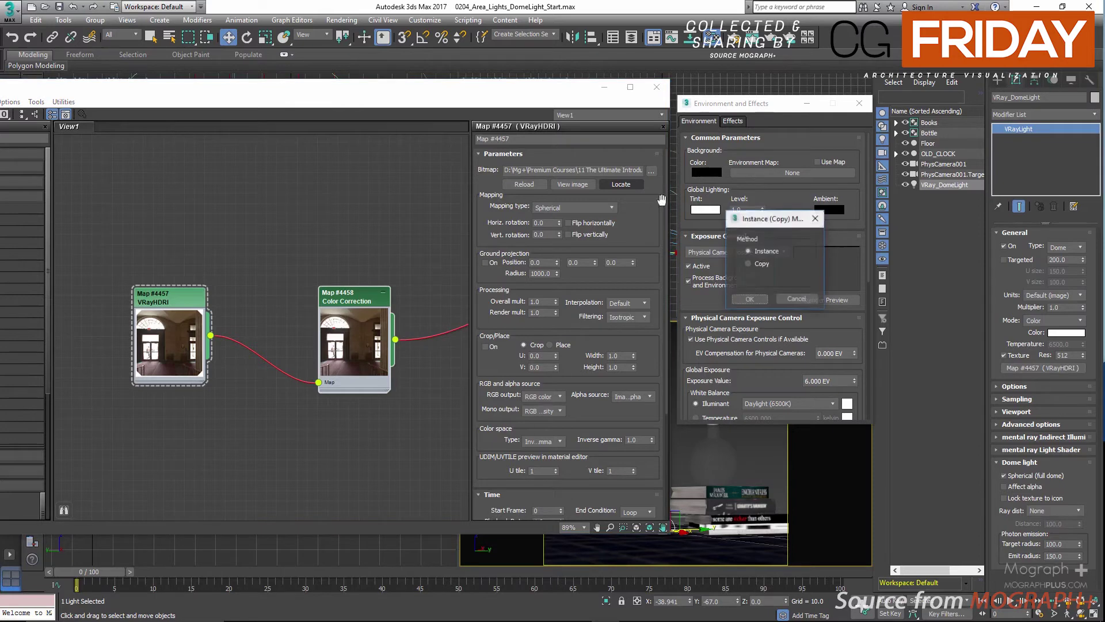
left_click(750, 302)
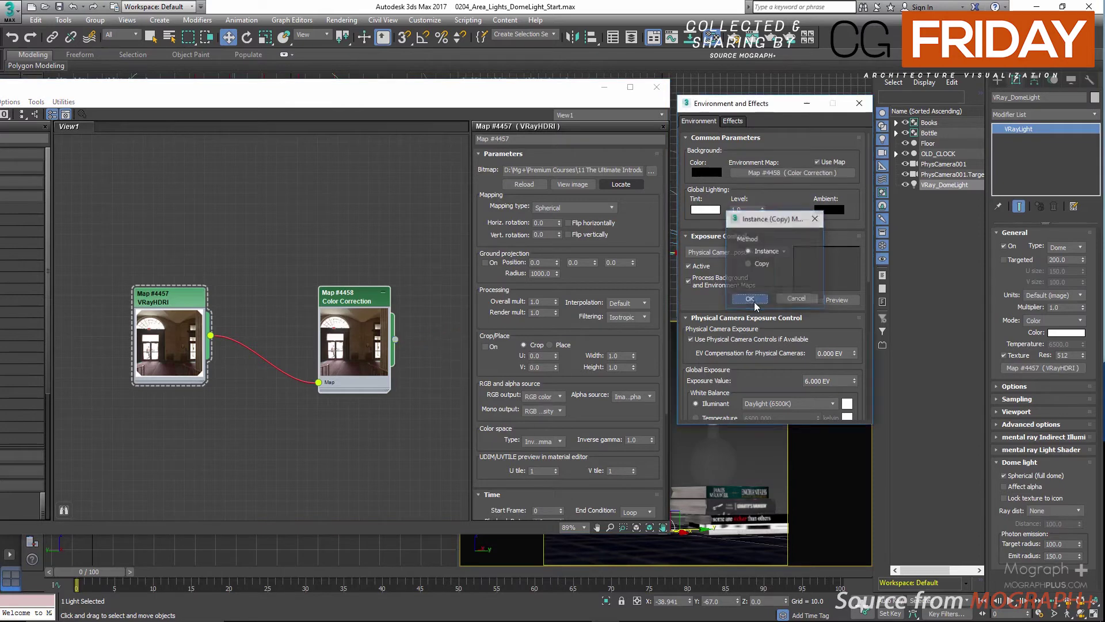
left_click(859, 103)
- Close the material editor and set the camera viewport background to Use Environment Background
left_click(646, 90)
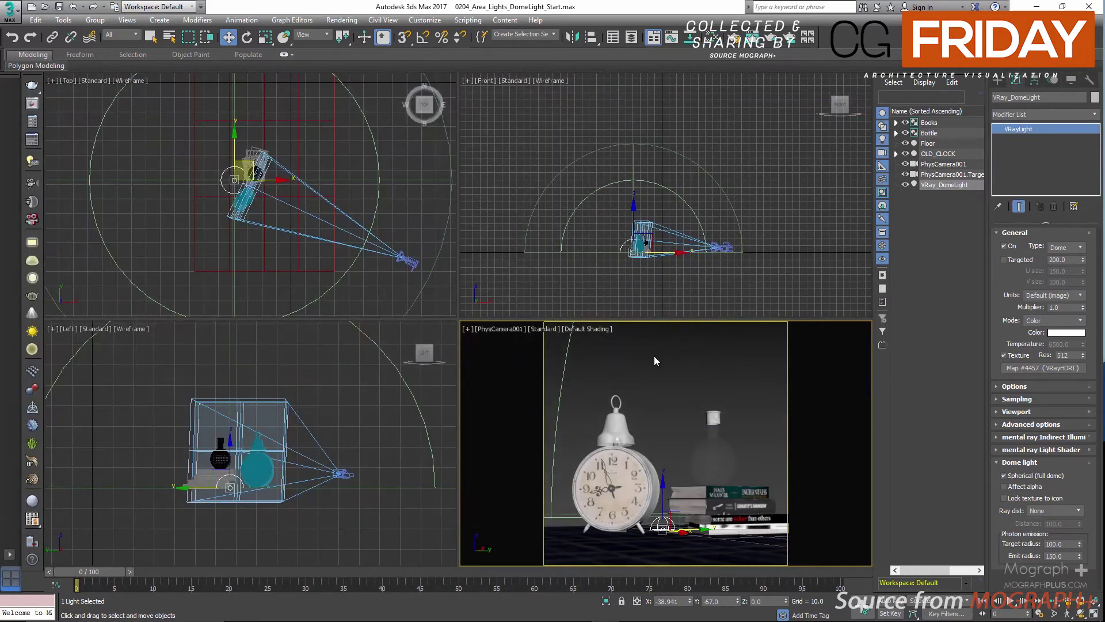
key("alt+b")
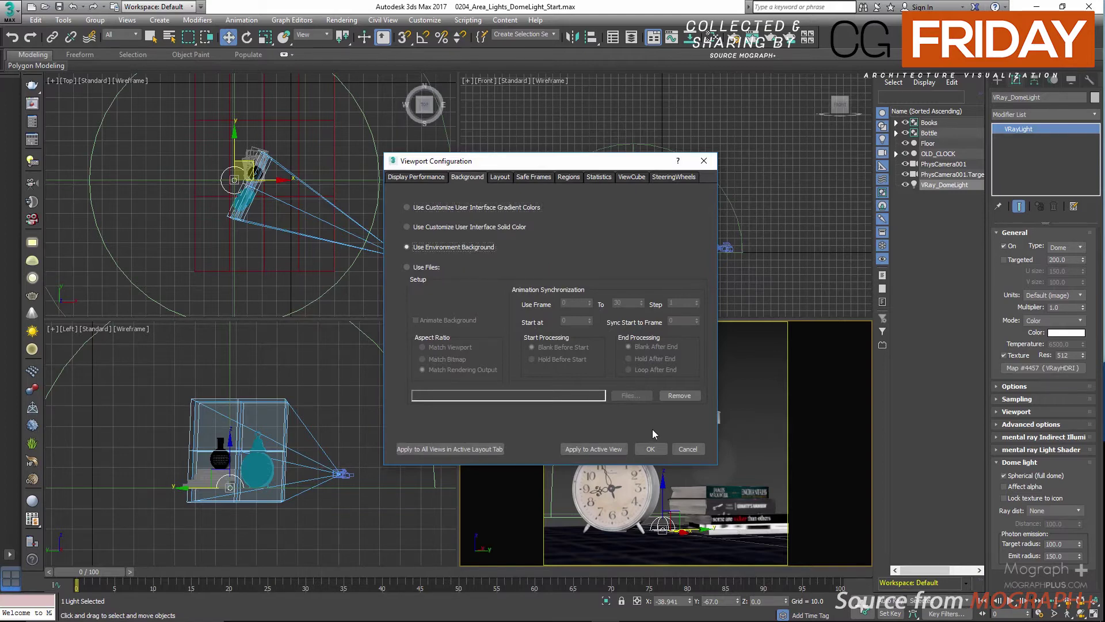
left_click(650, 449)
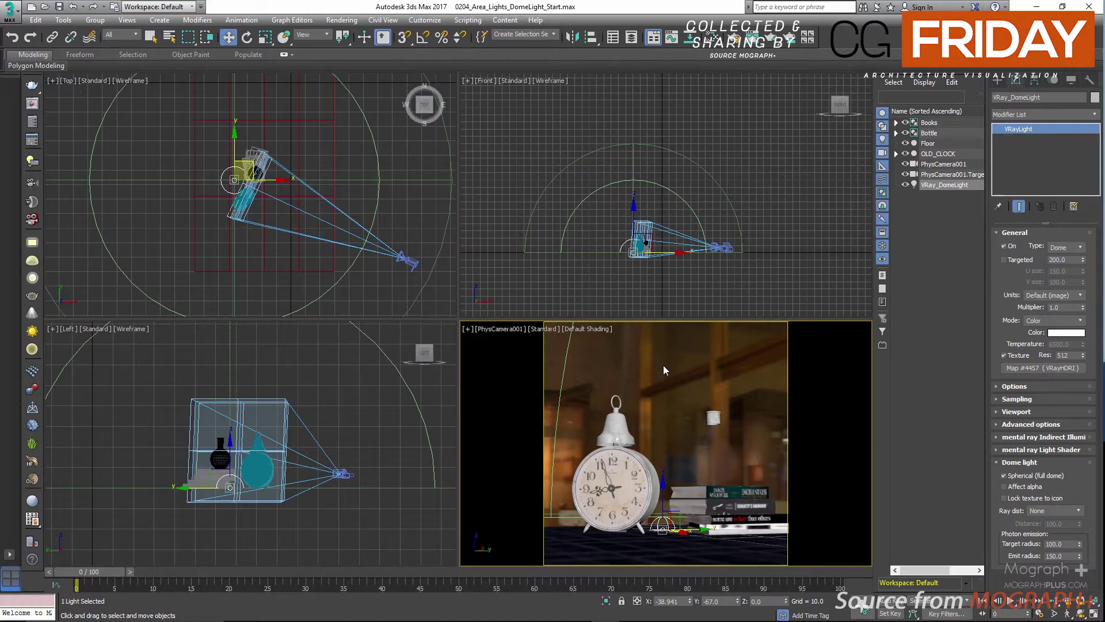
- Turn off PhysCamera001's depth of field and show the newest stored 600 x 600 render in the frame buffer
left_click(928, 165)
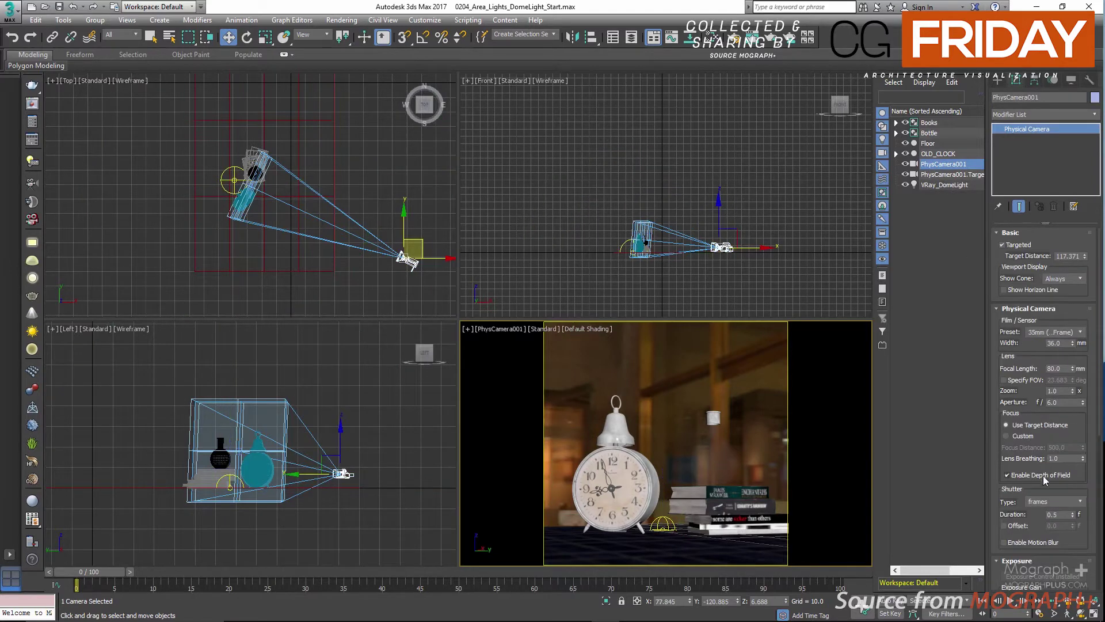
left_click(1043, 476)
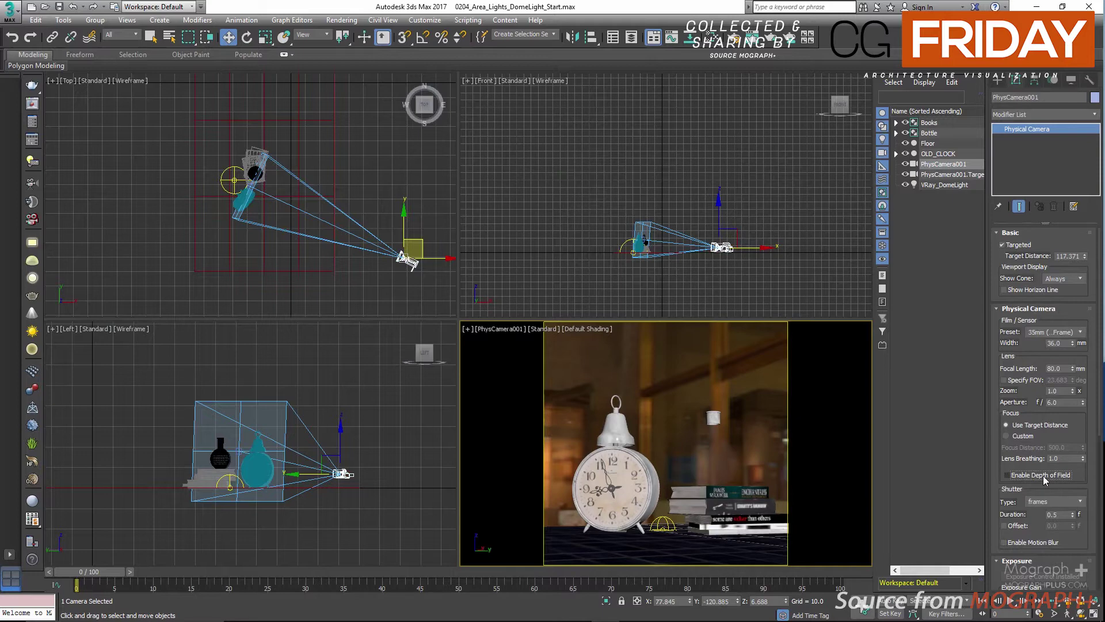
left_click(35, 112)
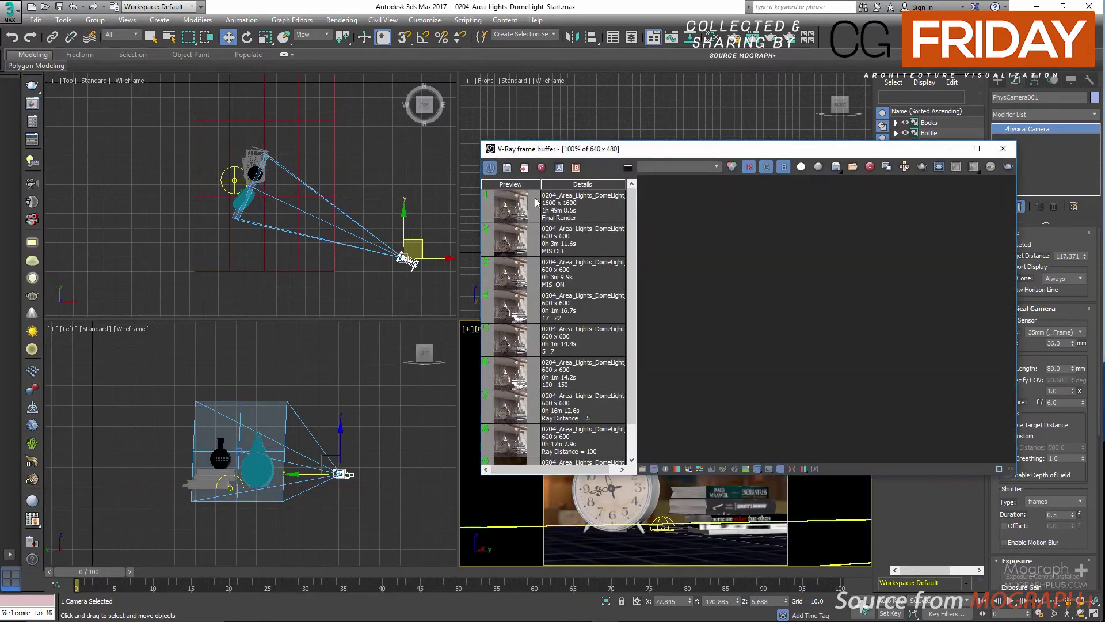
left_click_drag(654, 153, 391, 86)
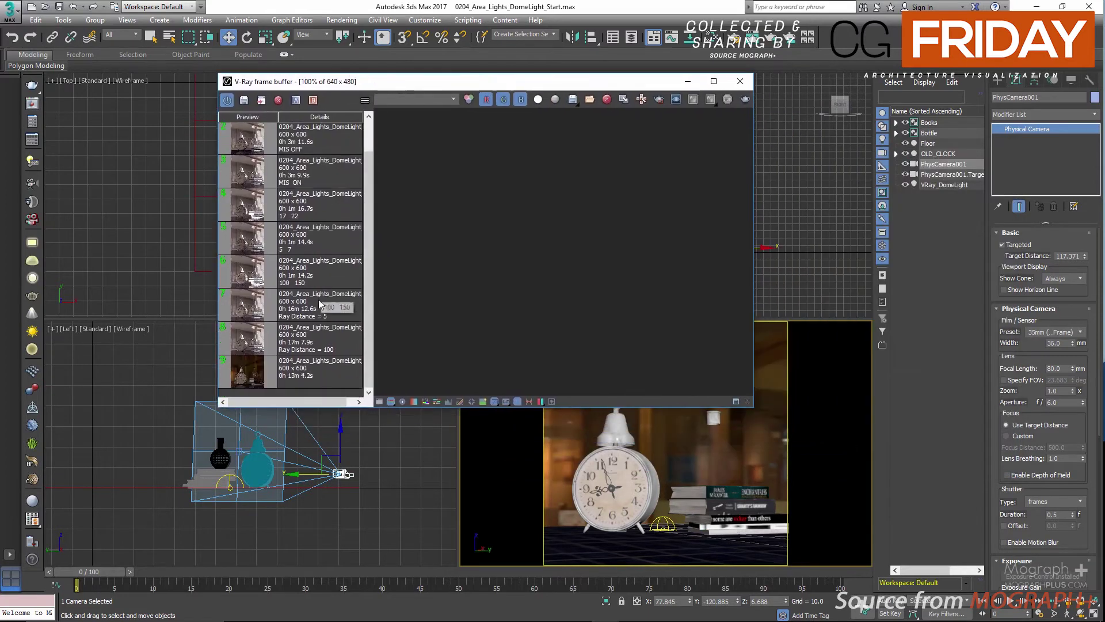
scroll(322, 296, "down", 1)
double_click(248, 378)
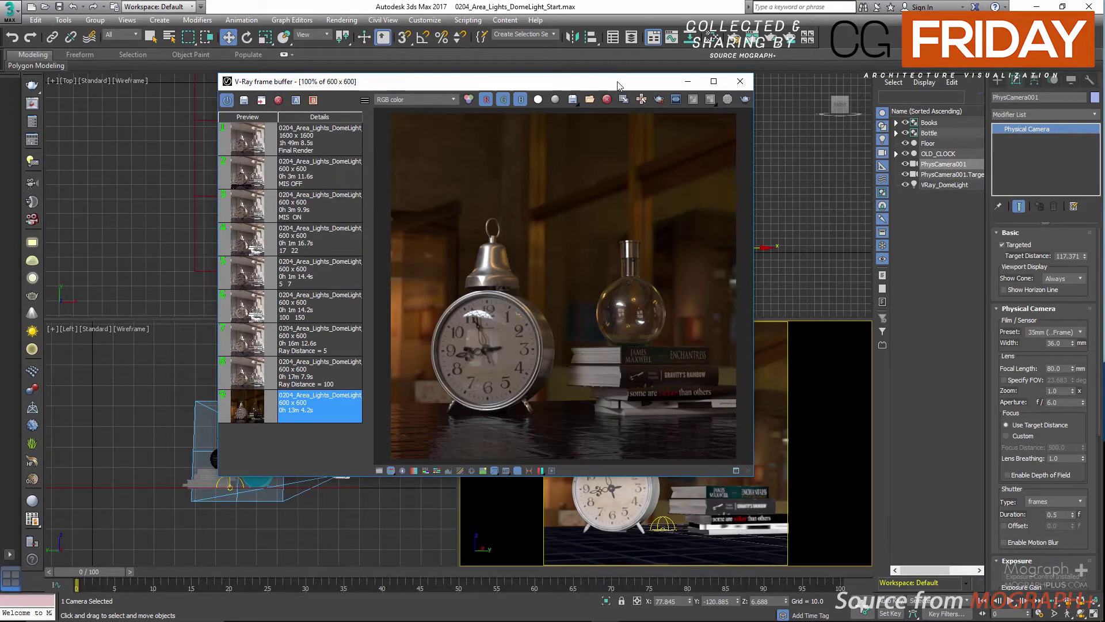
left_click_drag(645, 81, 594, 62)
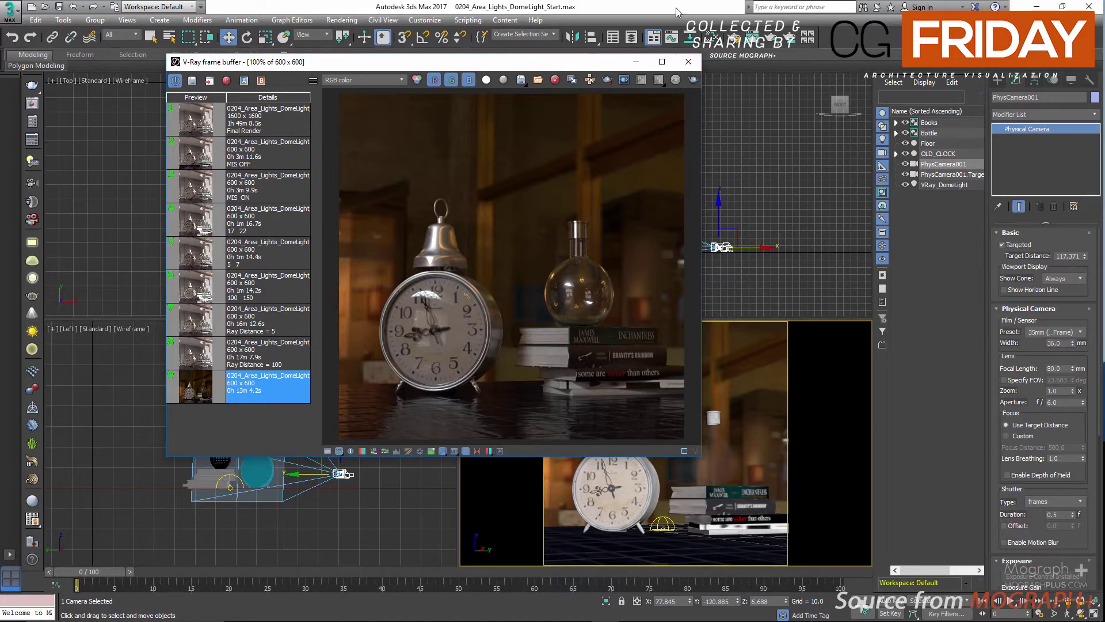
- Reopen the Slate Material Editor and start a fresh render with Shift+Q
key("m")
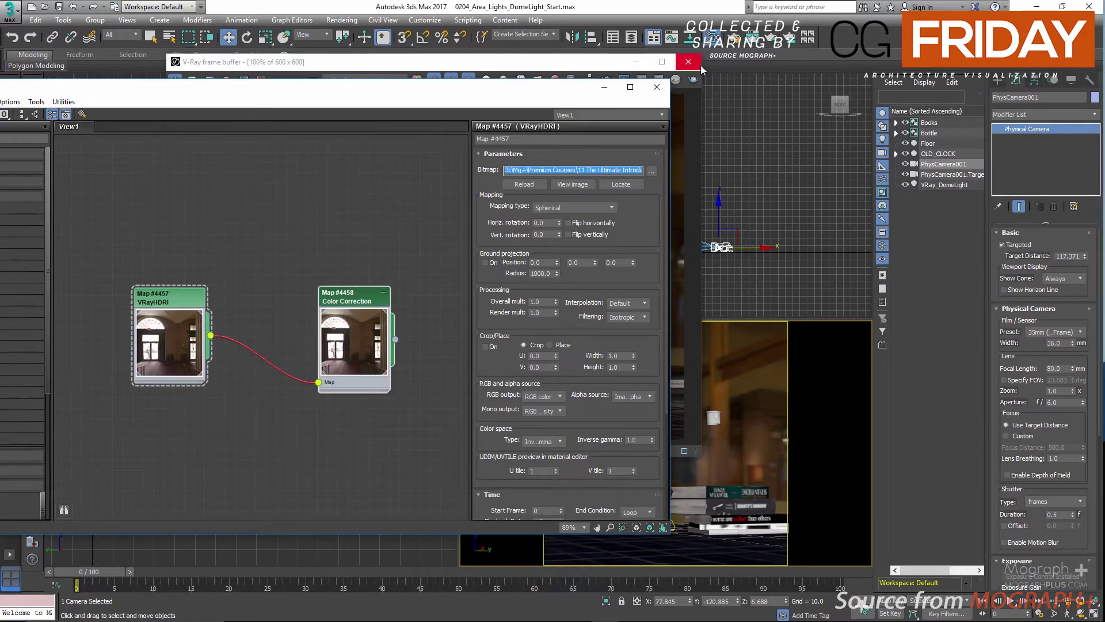
left_click(777, 63)
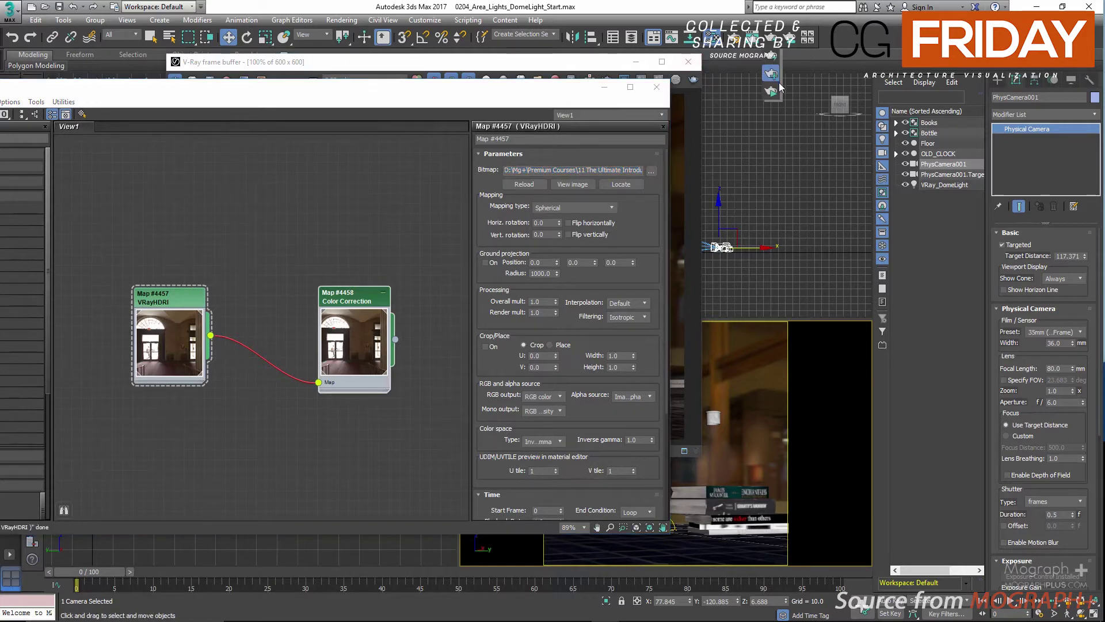
key("shift+q")
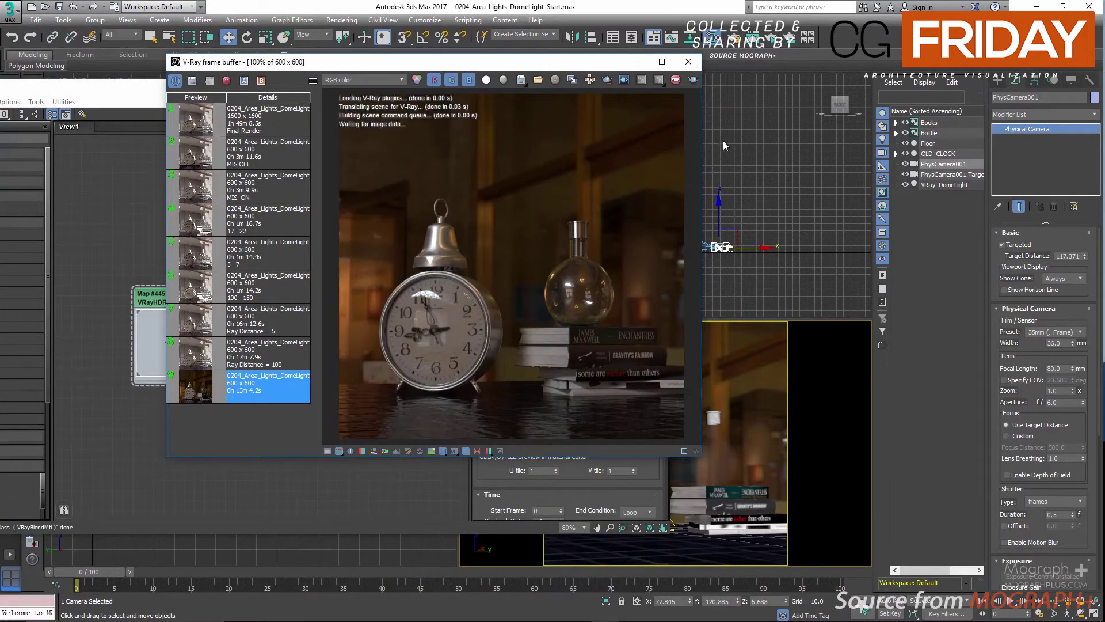
- Move the frame buffer right with its history hidden, and place the node editor left of it
left_click_drag(549, 67, 848, 76)
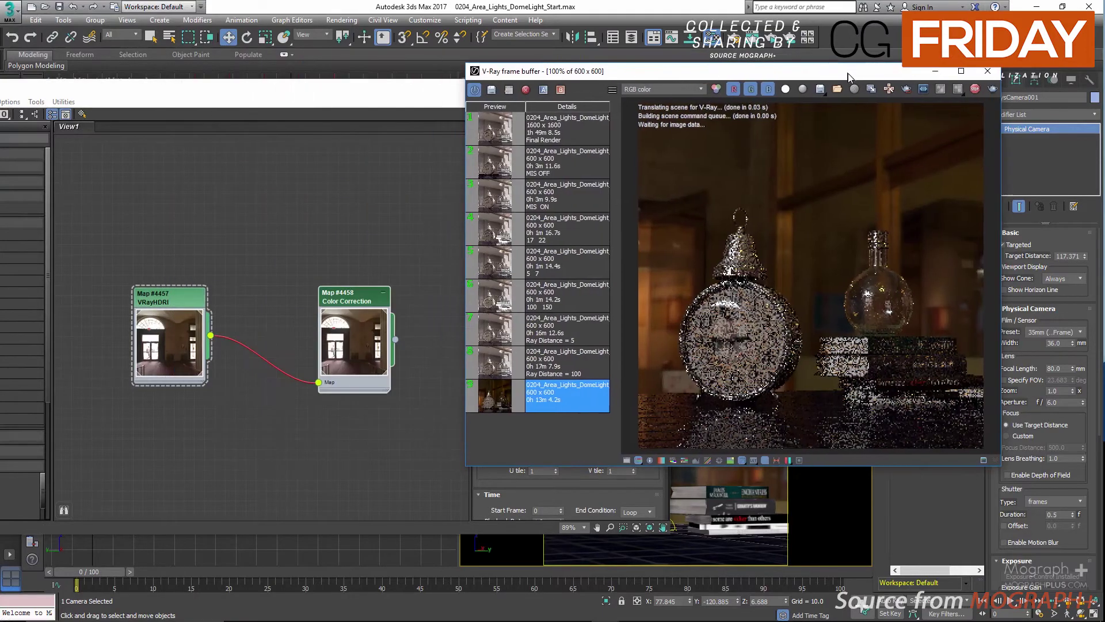
left_click(766, 461)
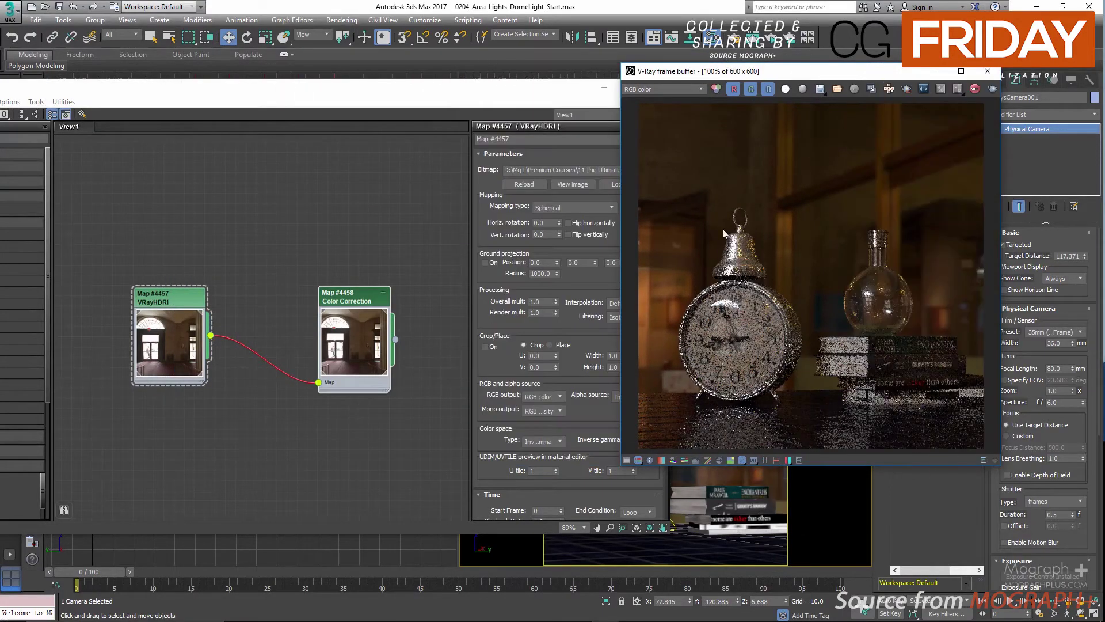
left_click_drag(738, 63, 744, 70)
left_click_drag(537, 97, 463, 87)
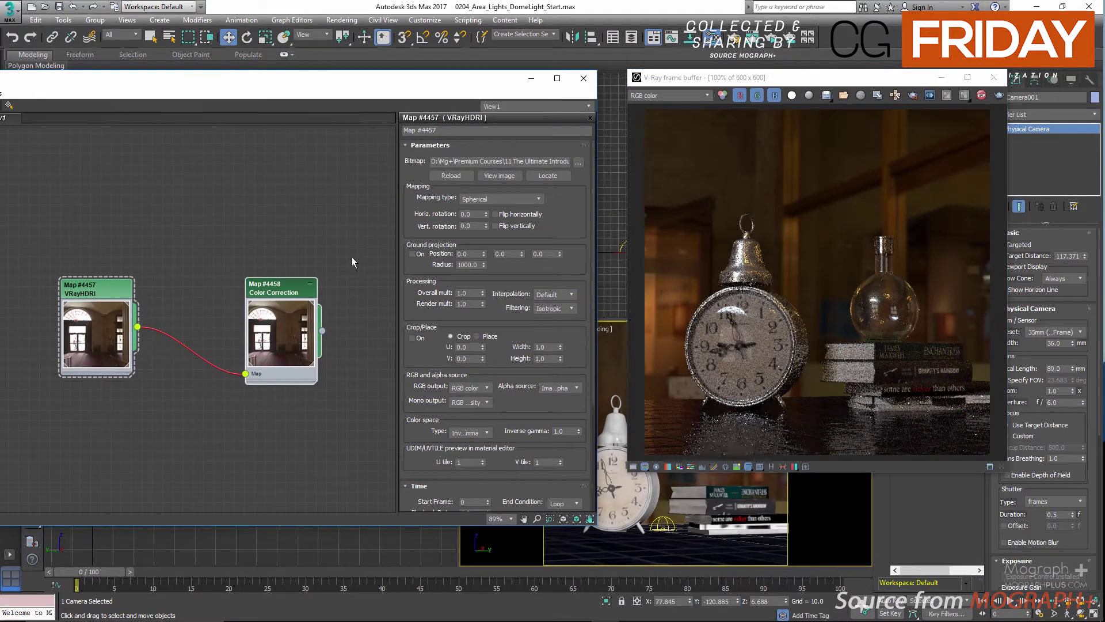
scroll(557, 215, "down", 5)
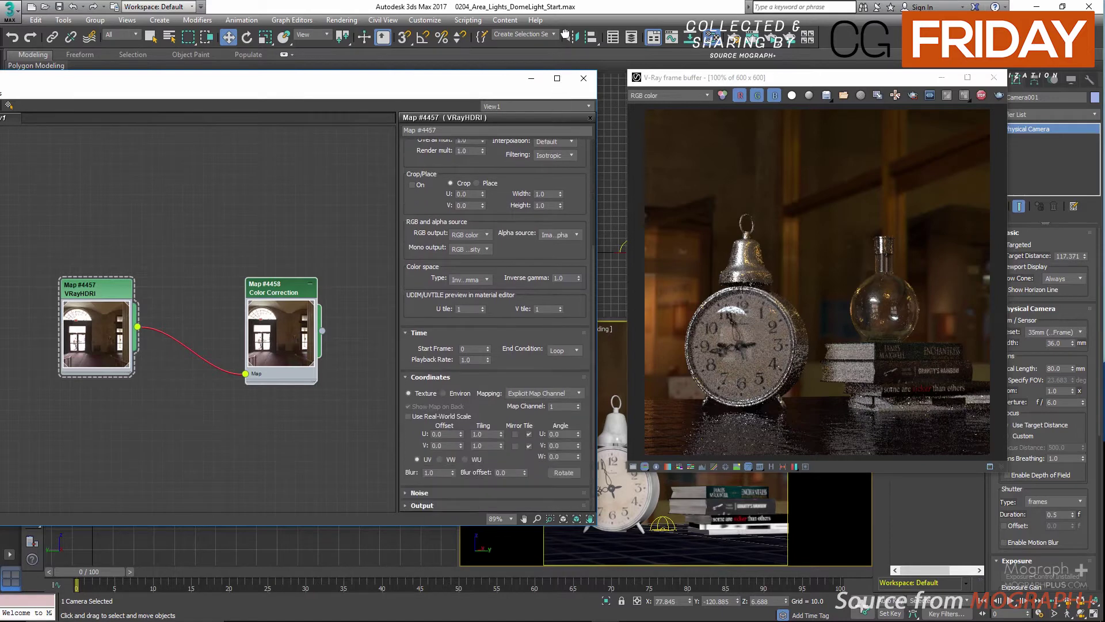
scroll(563, 222, "up", 5)
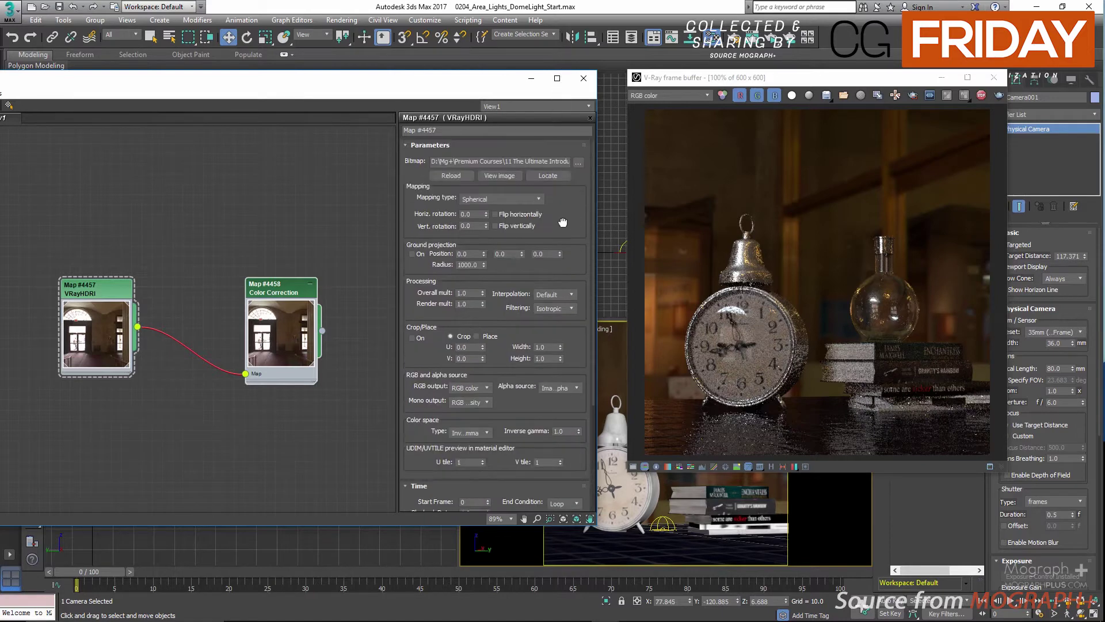
- Try HDRI horizontal rotation values of 50, then 150
double_click(464, 215)
type("50")
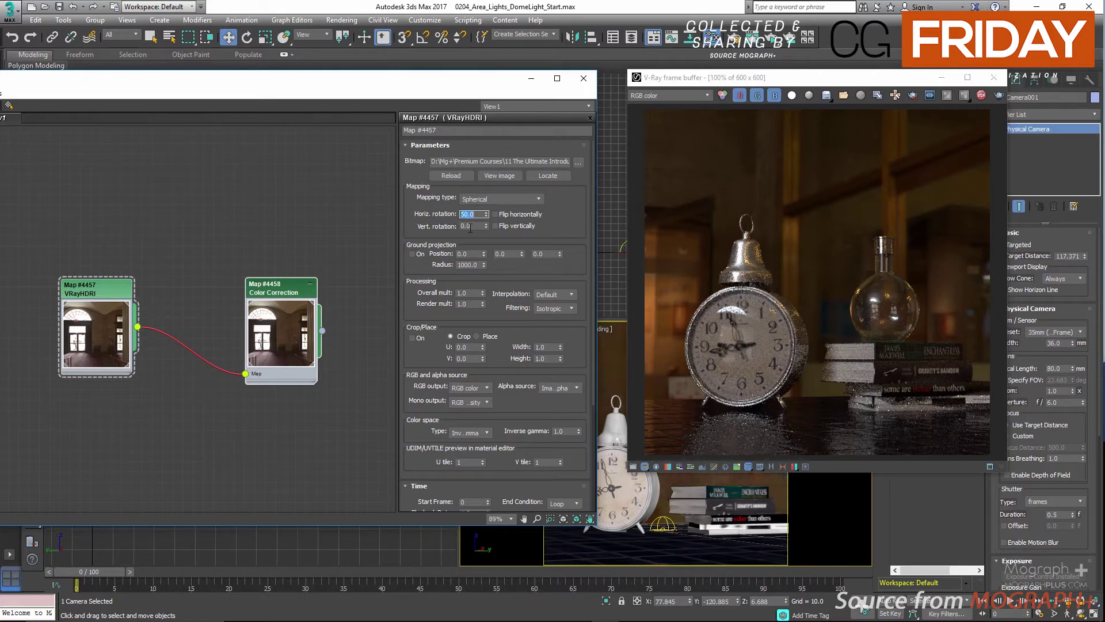
key("Return")
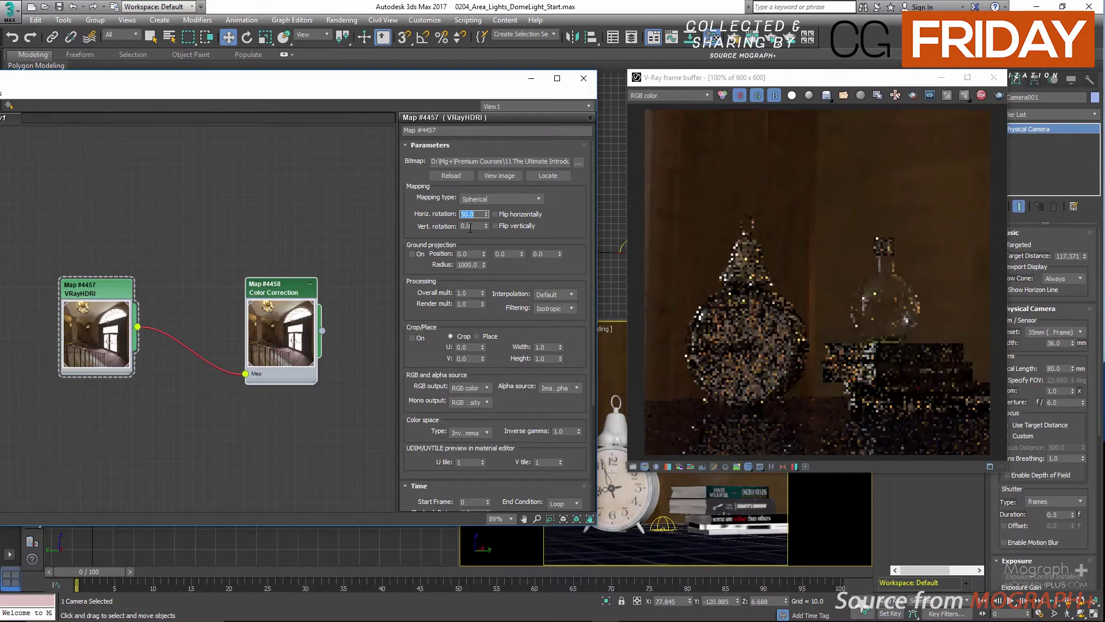
type("100")
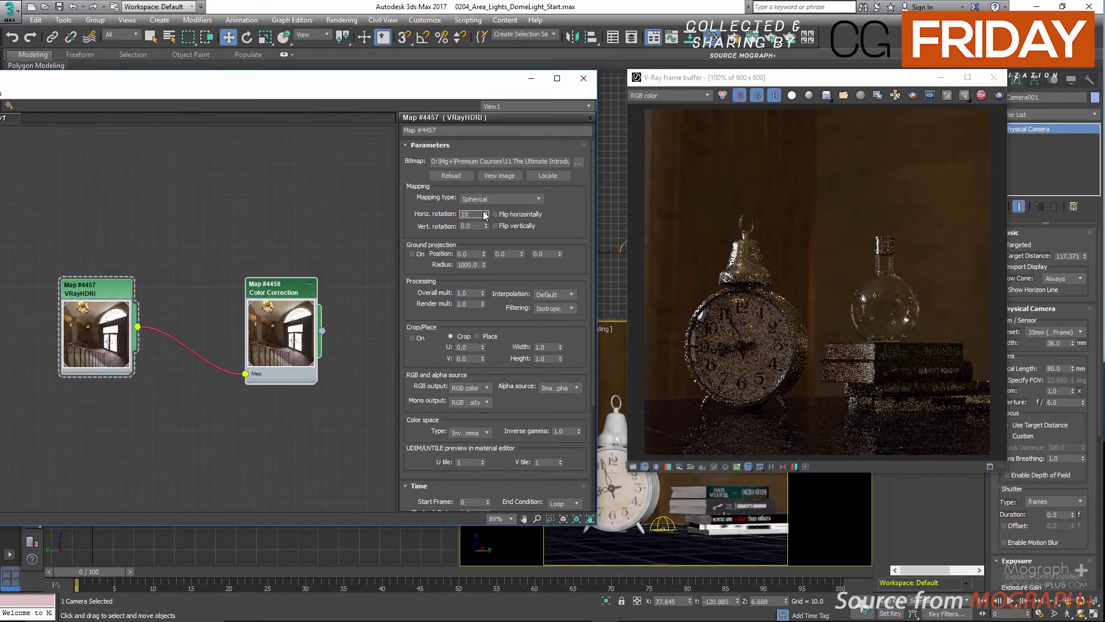
key("Return")
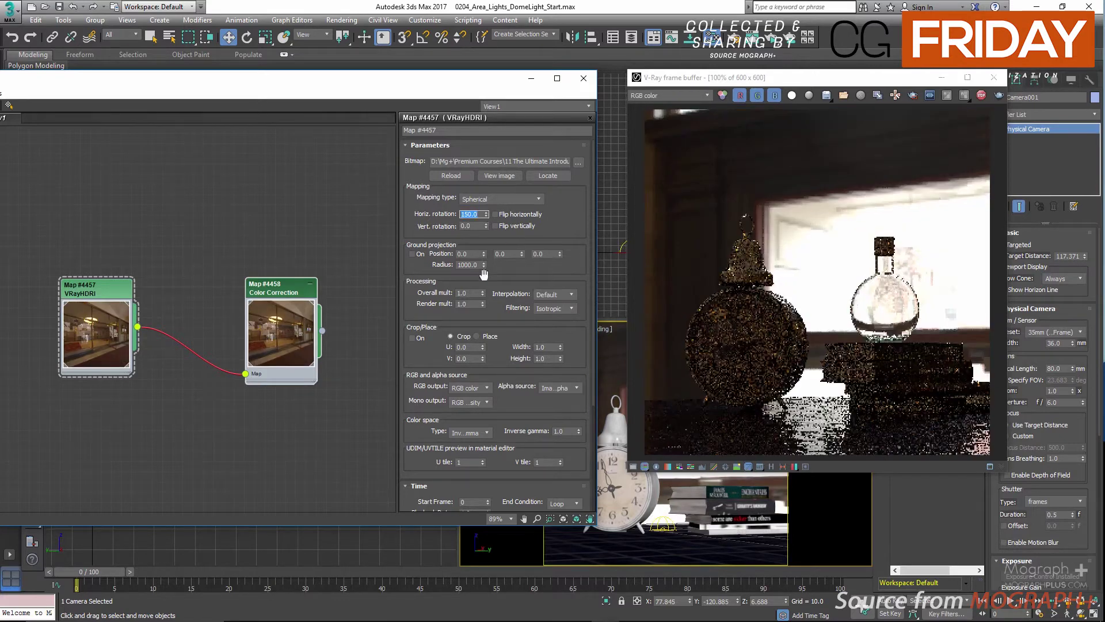
- Try HDRI vertical rotation at 50 and -50, then reset it to 0
double_click(467, 226)
type("50")
key("Return")
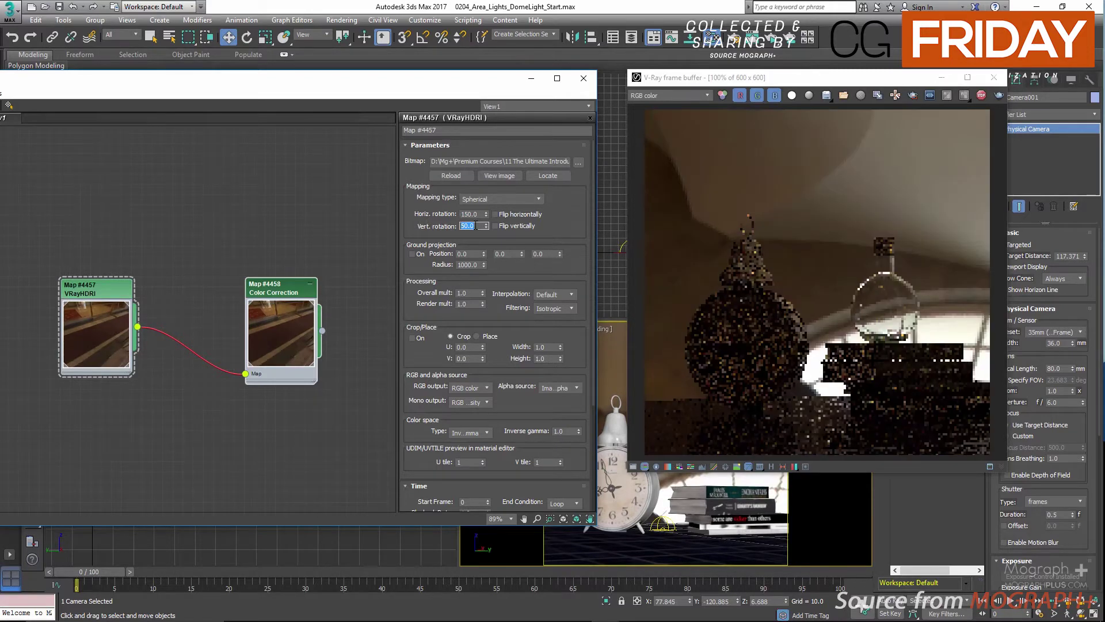
key("BackSpace")
type("-50")
key("Return")
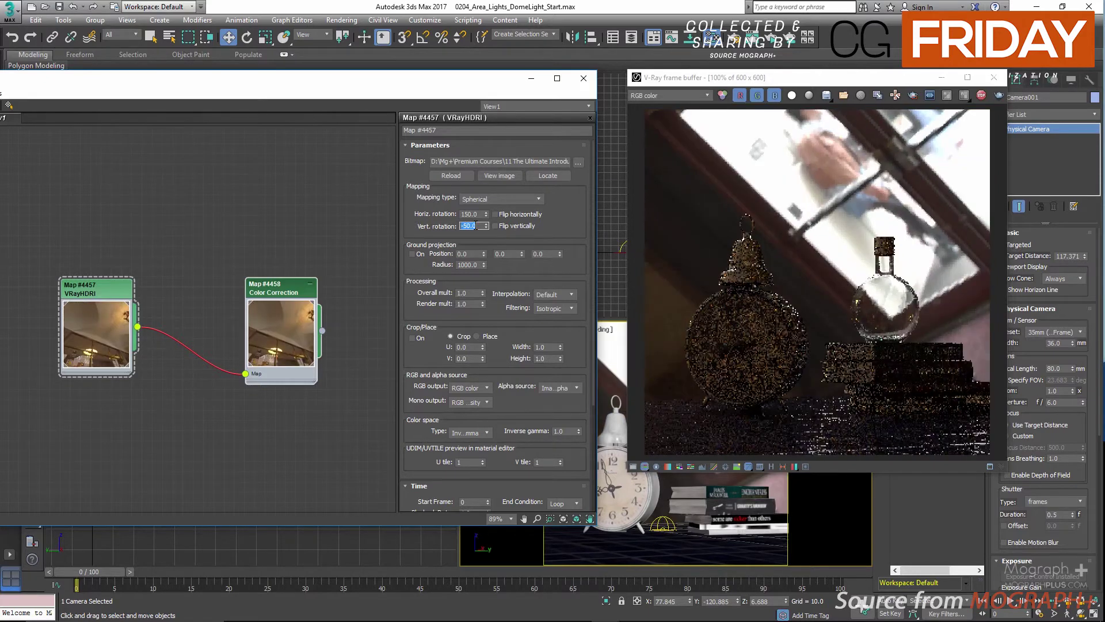
type("0")
key("Return")
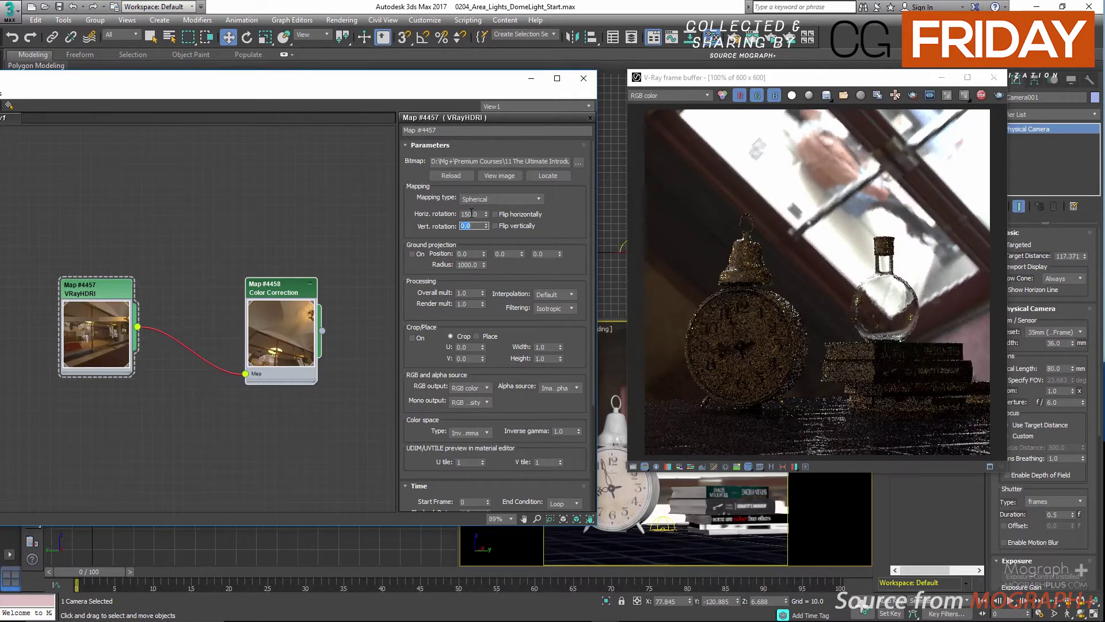
- Set the HDRI horizontal rotation to 250
double_click(470, 214)
type("250")
key("Return")
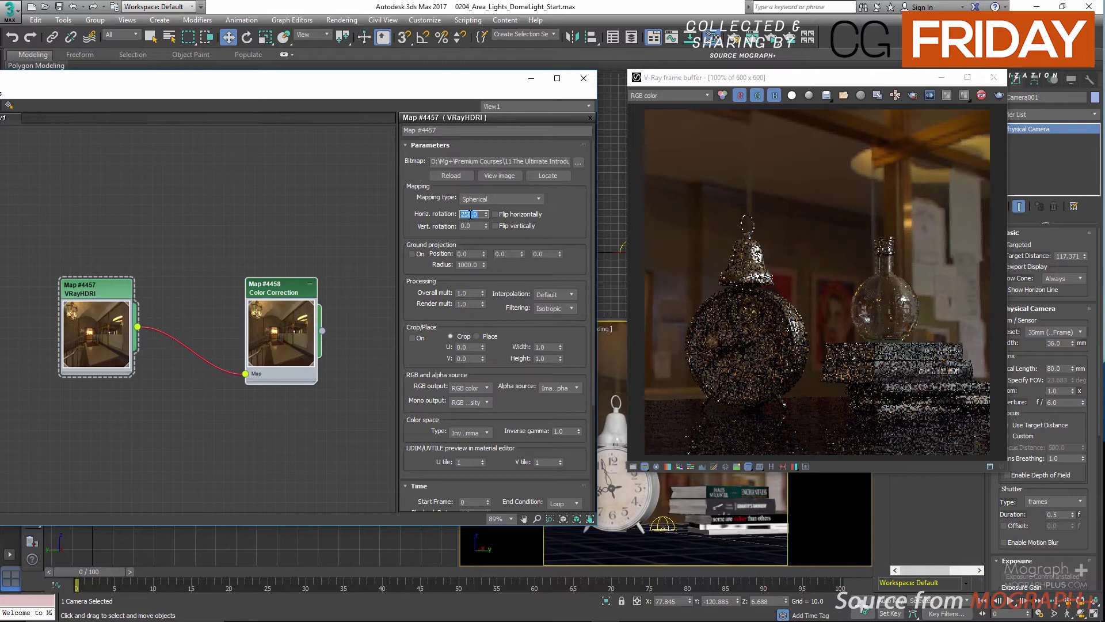
- Try HDRI overall multiplier values 3, 6 and 10, settle on 5, and close the frame buffer
left_click(472, 293)
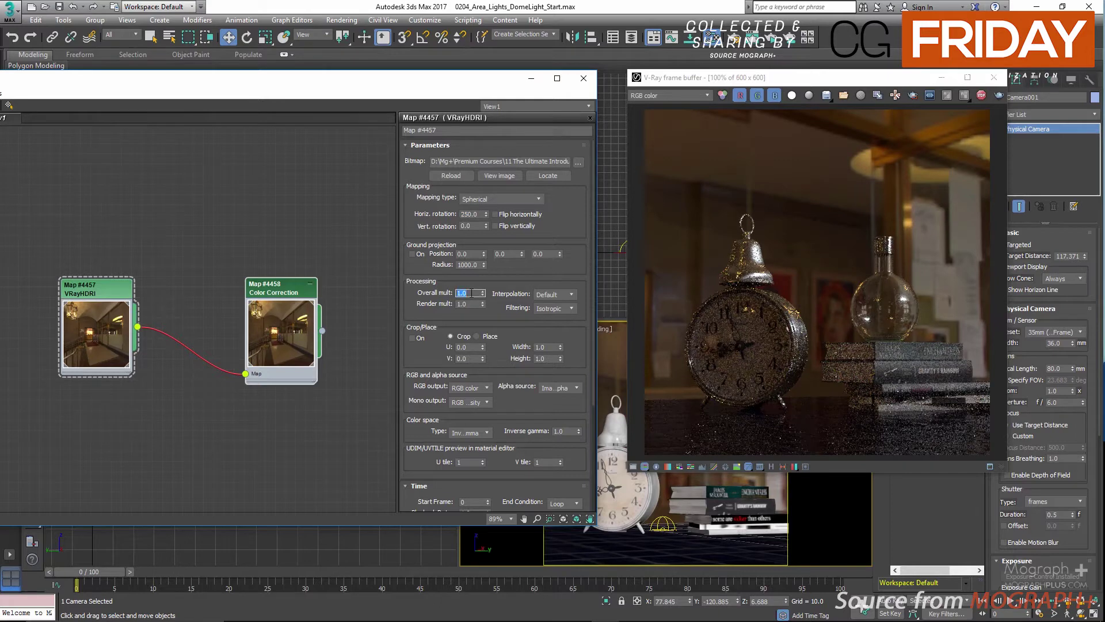
type("3")
key("Return")
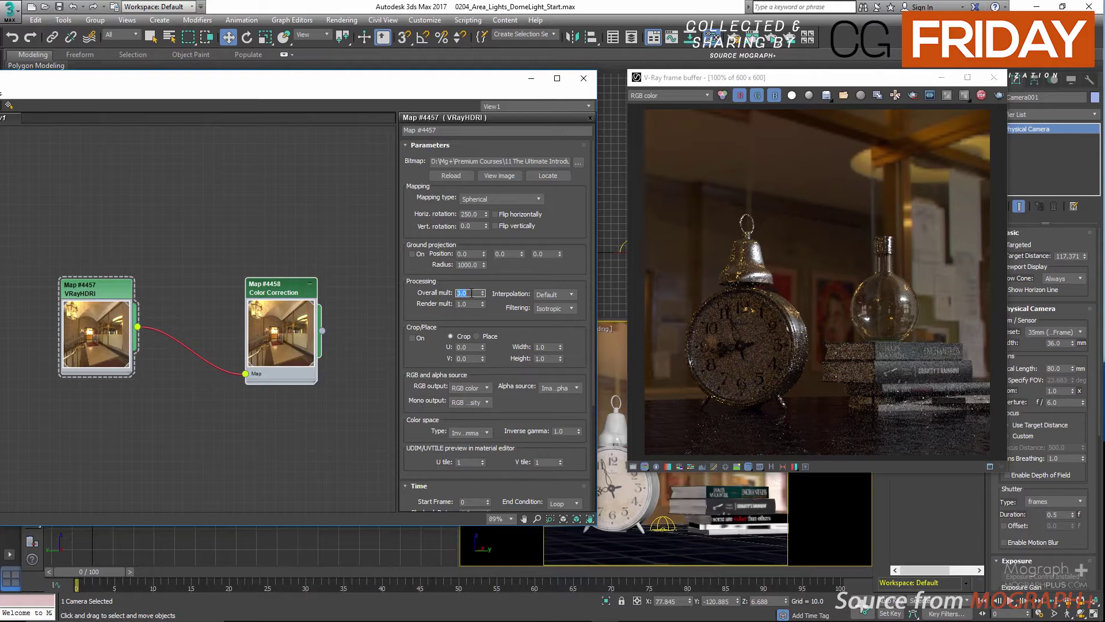
type("6")
key("Return")
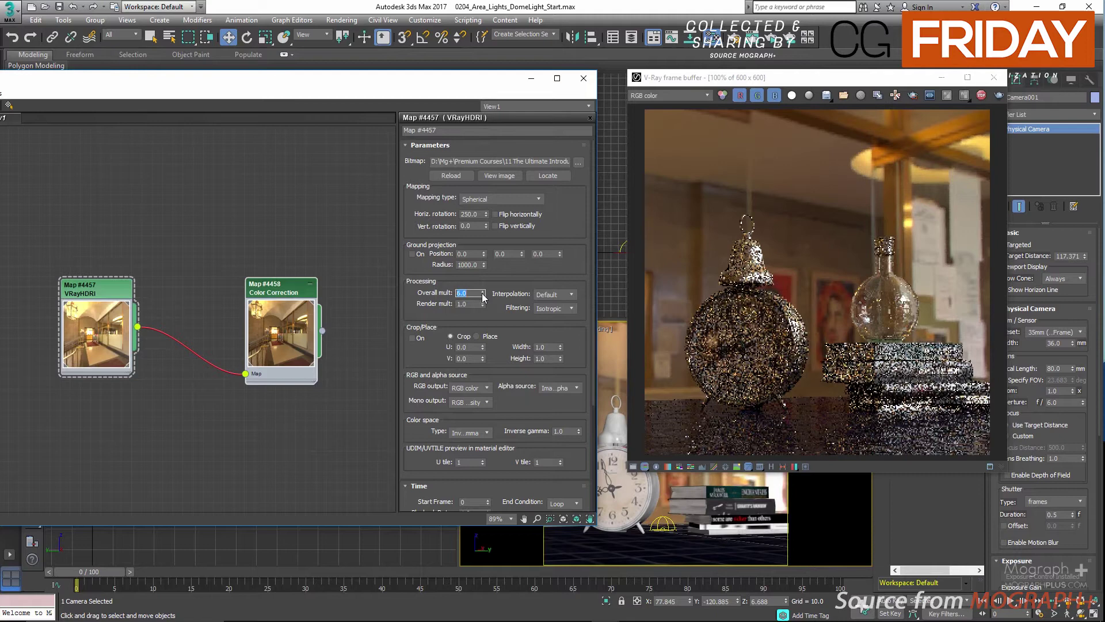
type("10")
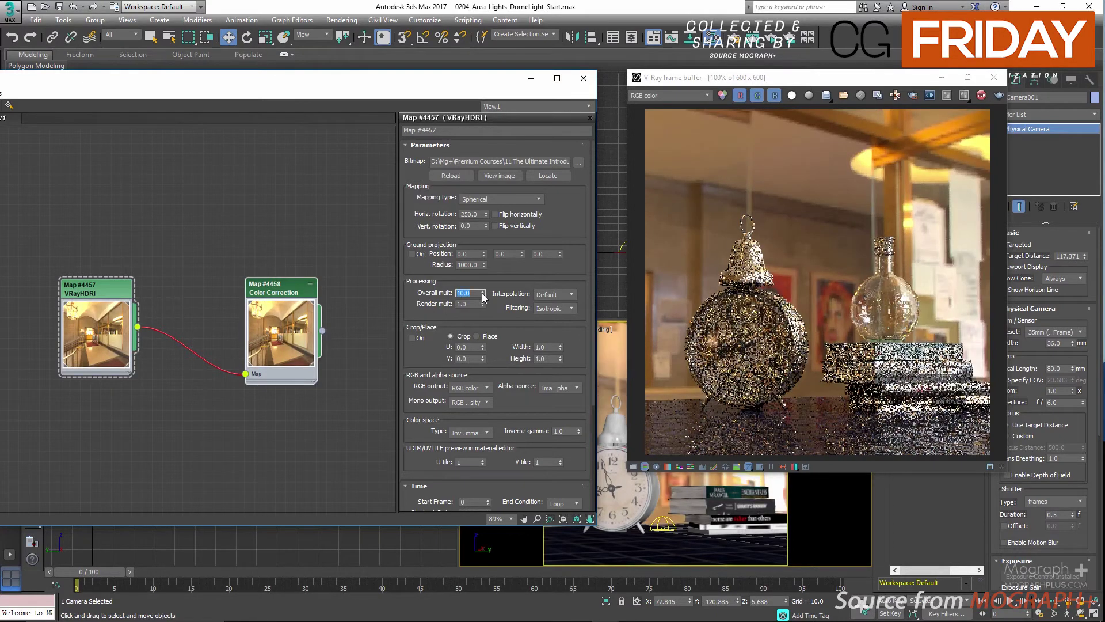
key("Return")
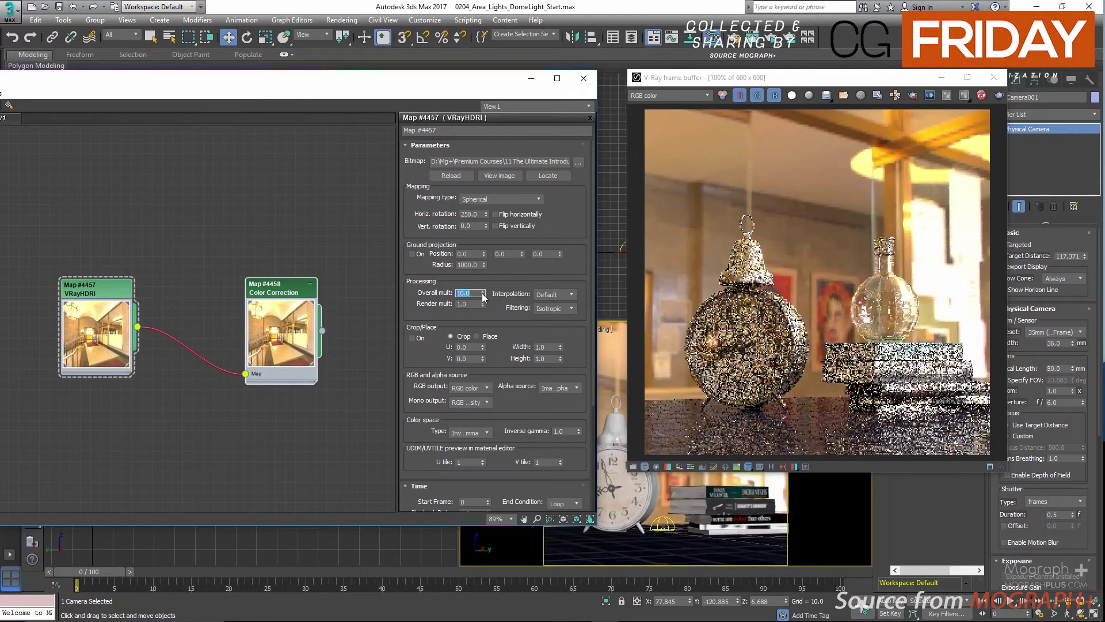
type("5")
key("Return")
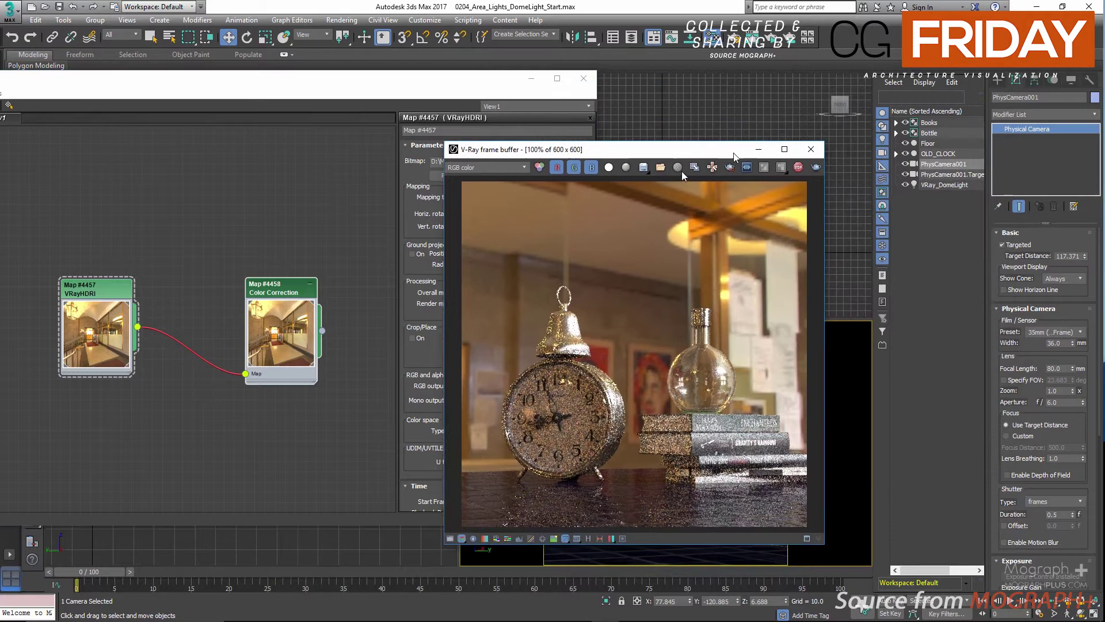
left_click_drag(734, 153, 680, 173)
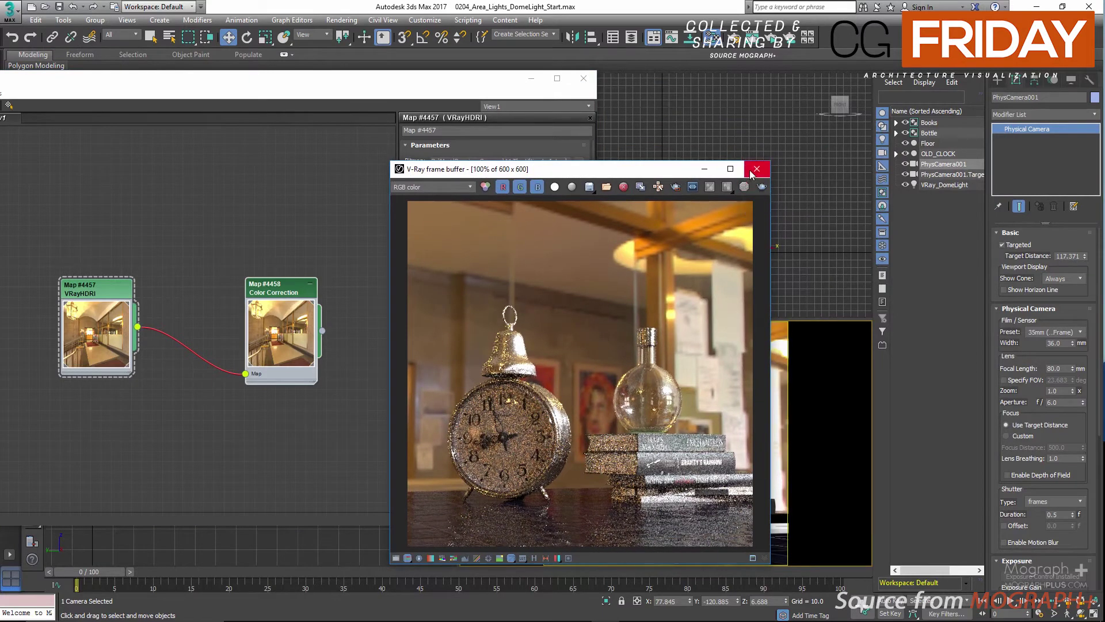
left_click(757, 168)
- Set the Color Correction map's saturation to -70
double_click(277, 294)
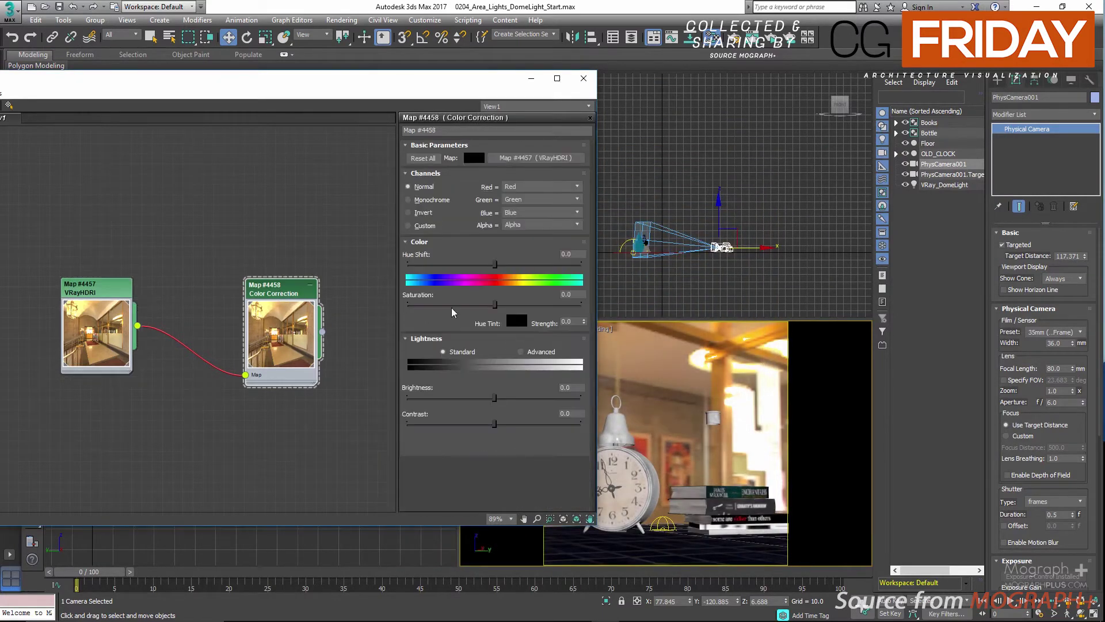
double_click(560, 294)
type("-7")
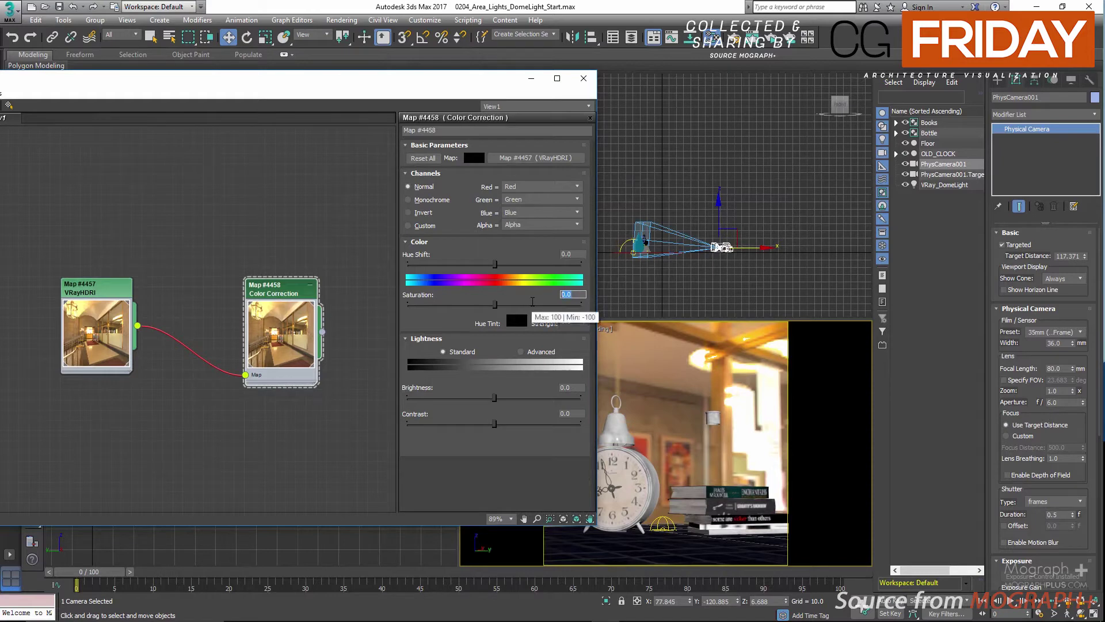
type("0")
key("Return")
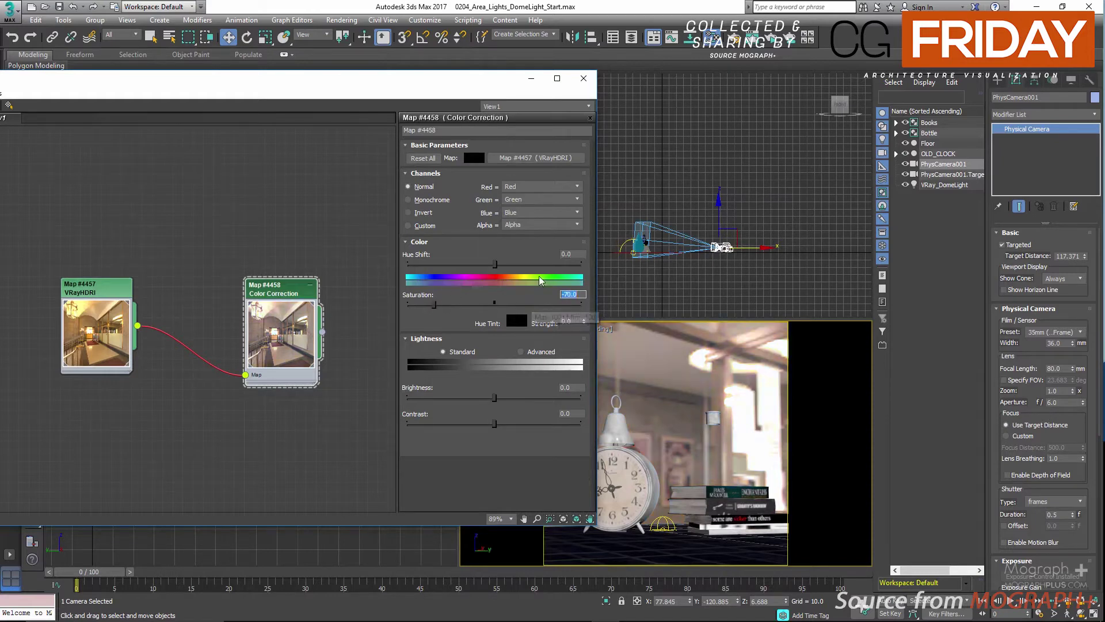
- Assign the Color Correction map as an instance to VRay_DomeLight's texture
left_click(935, 185)
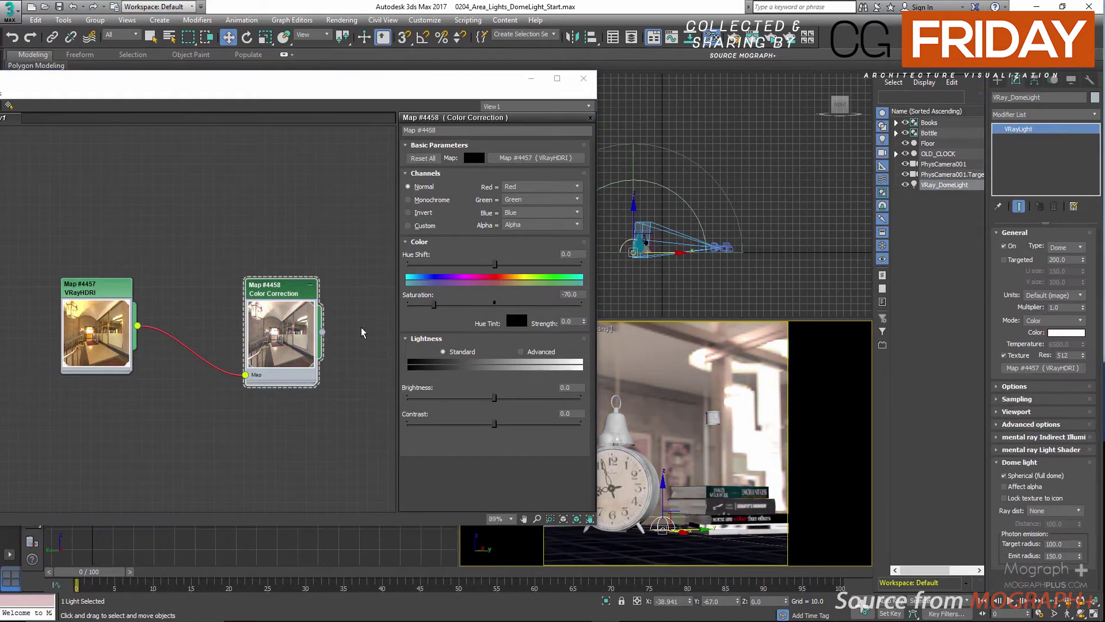
left_click_drag(322, 332, 1034, 370)
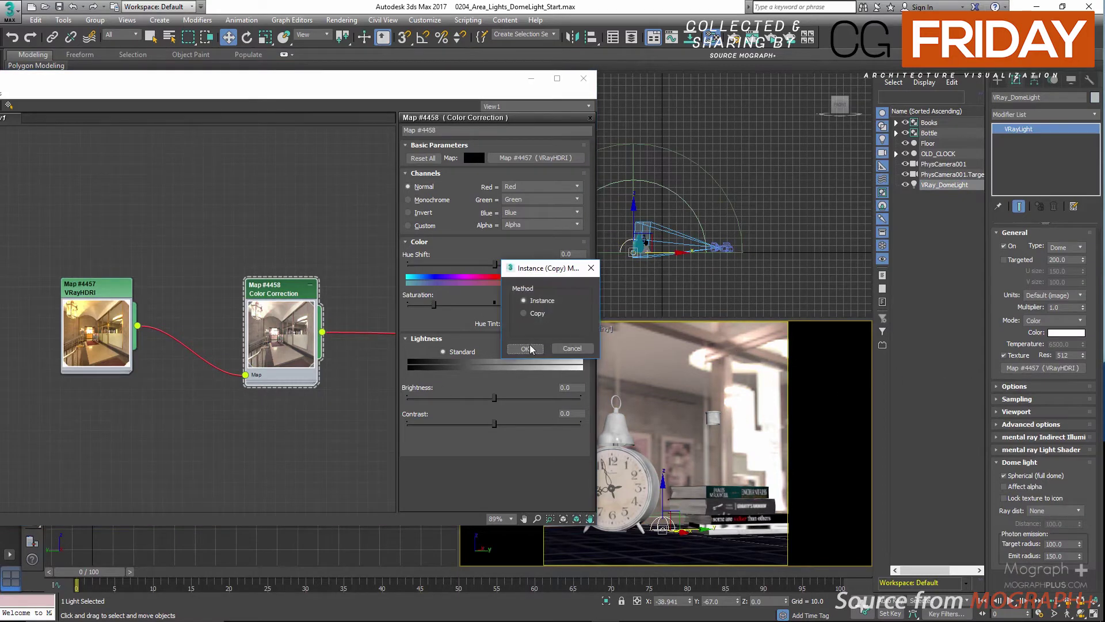
left_click(526, 348)
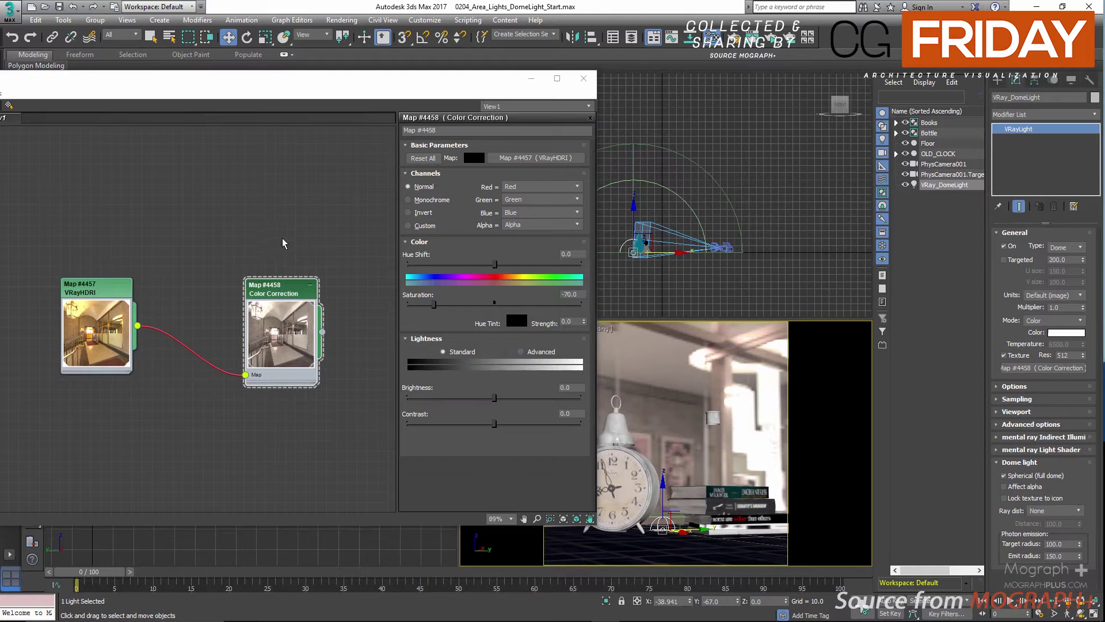
- Close the material editor, turn off the dome light's full-sphere option, render, and view the alpha channel
left_click(583, 79)
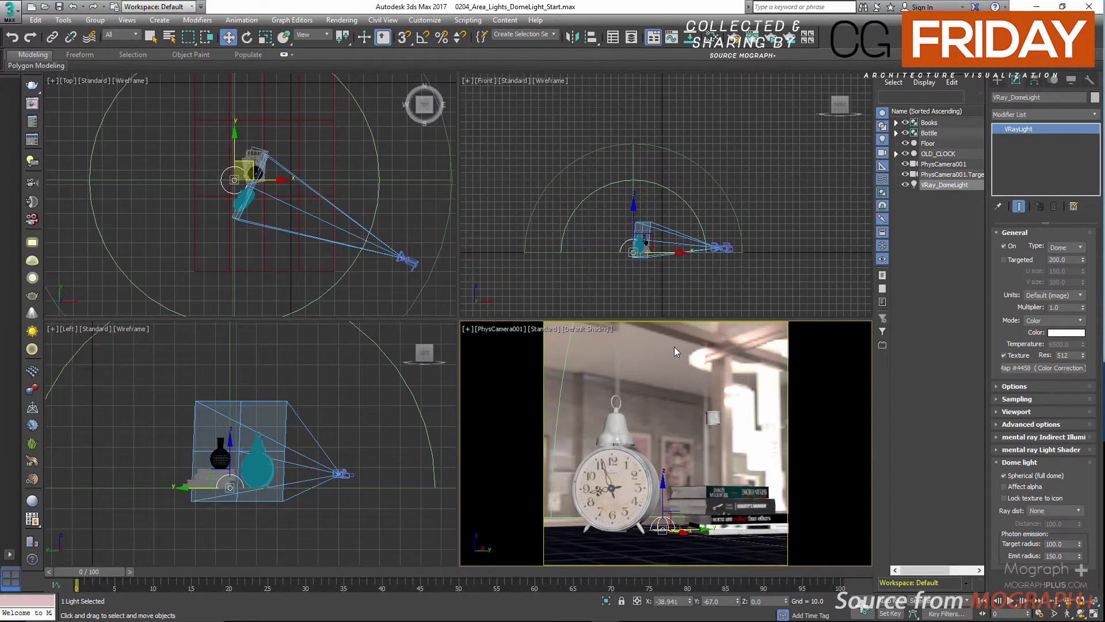
left_click(941, 187)
left_click(1049, 479)
left_click(775, 43)
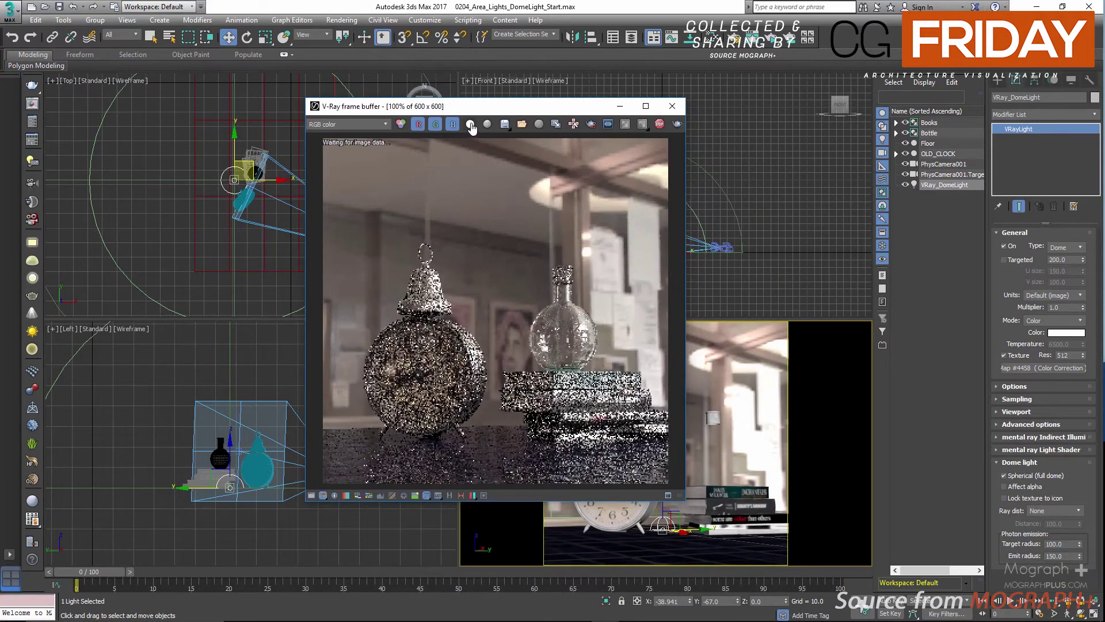
left_click(470, 124)
left_click(471, 124)
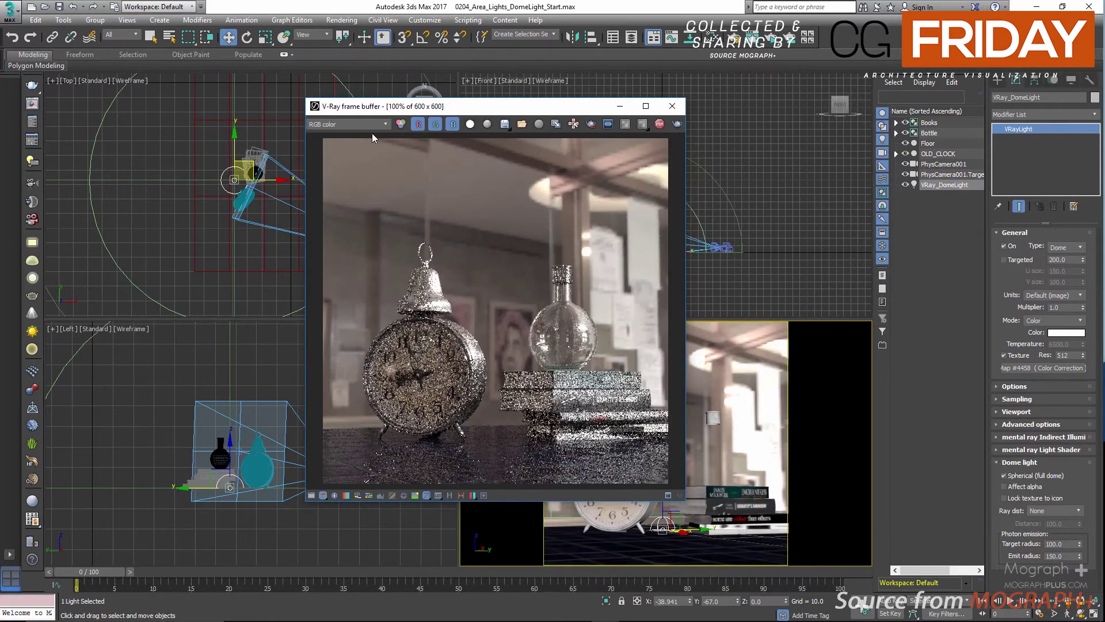
left_click(348, 124)
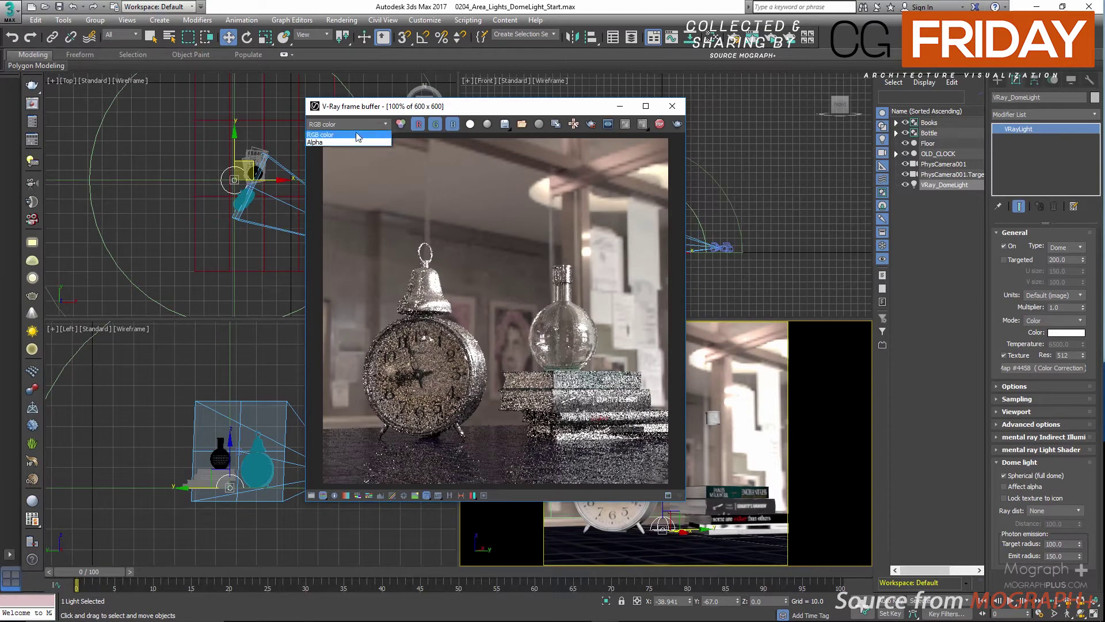
left_click(346, 140)
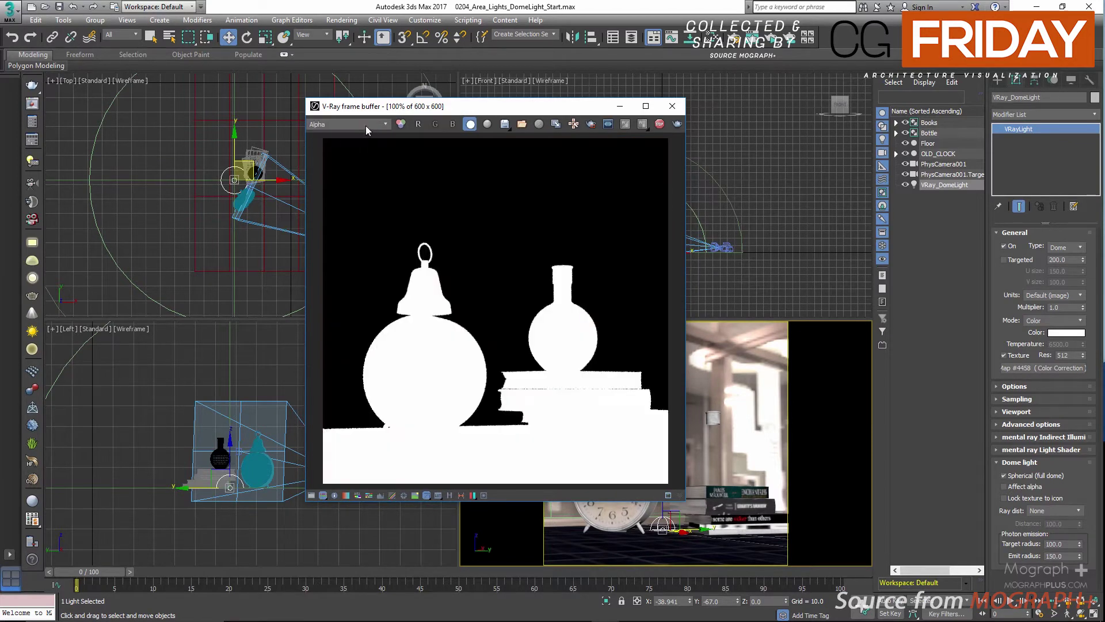
- Enable Affect alpha on the dome light and compare RGB and Alpha channels
left_click(1004, 486)
left_click(377, 124)
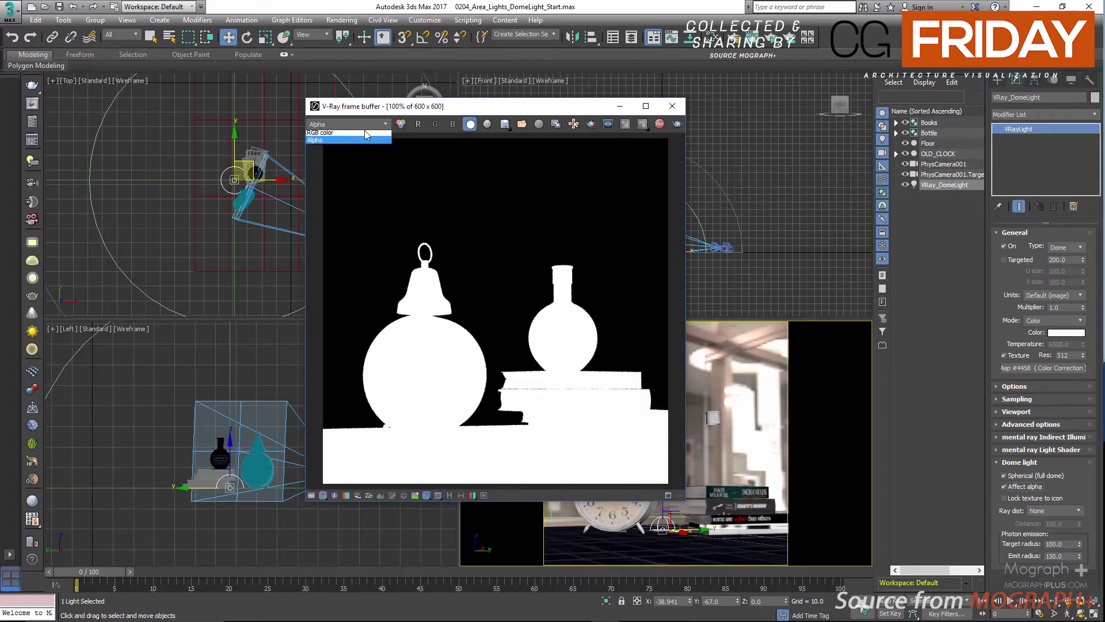
left_click(351, 134)
left_click(369, 126)
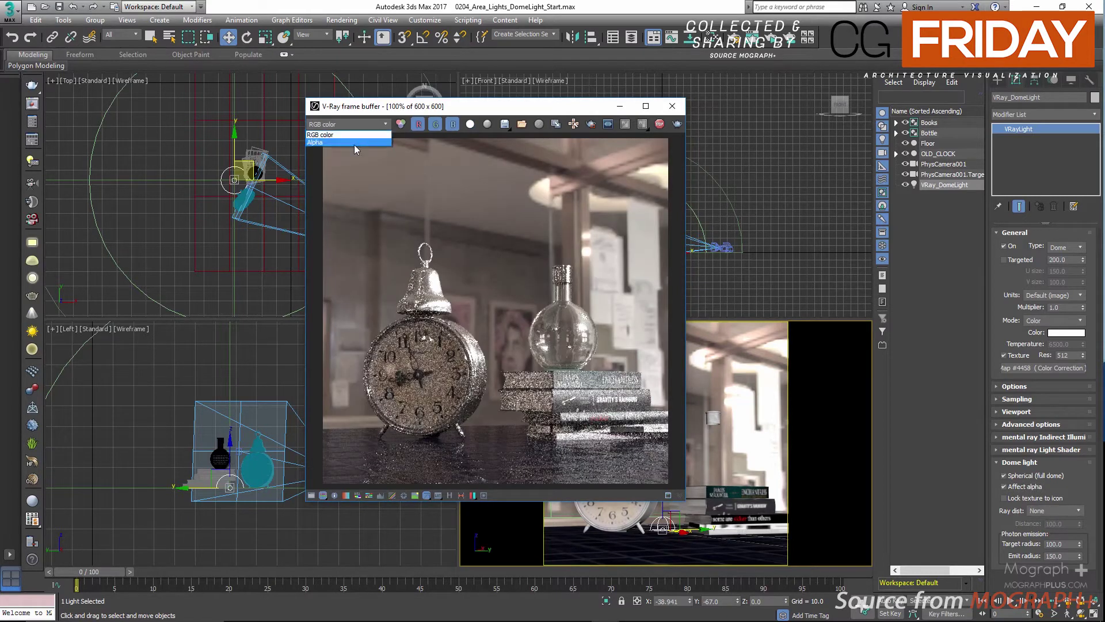
left_click(354, 144)
- Re-render and confirm the alpha channel is now solid white, returning to RGB color
left_click(643, 124)
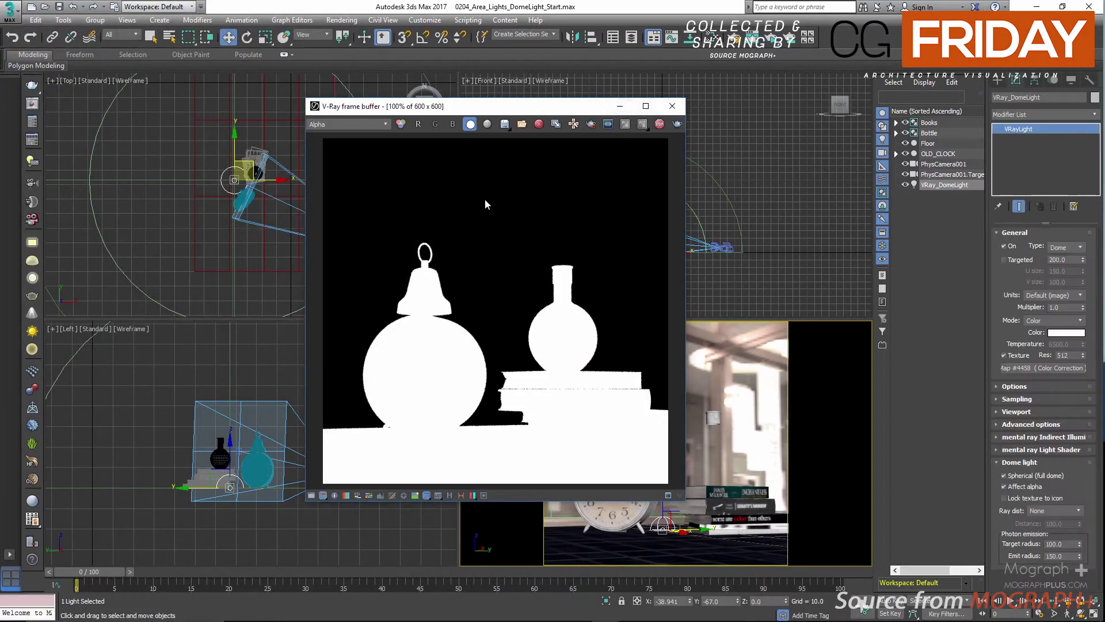
left_click(357, 123)
left_click(348, 135)
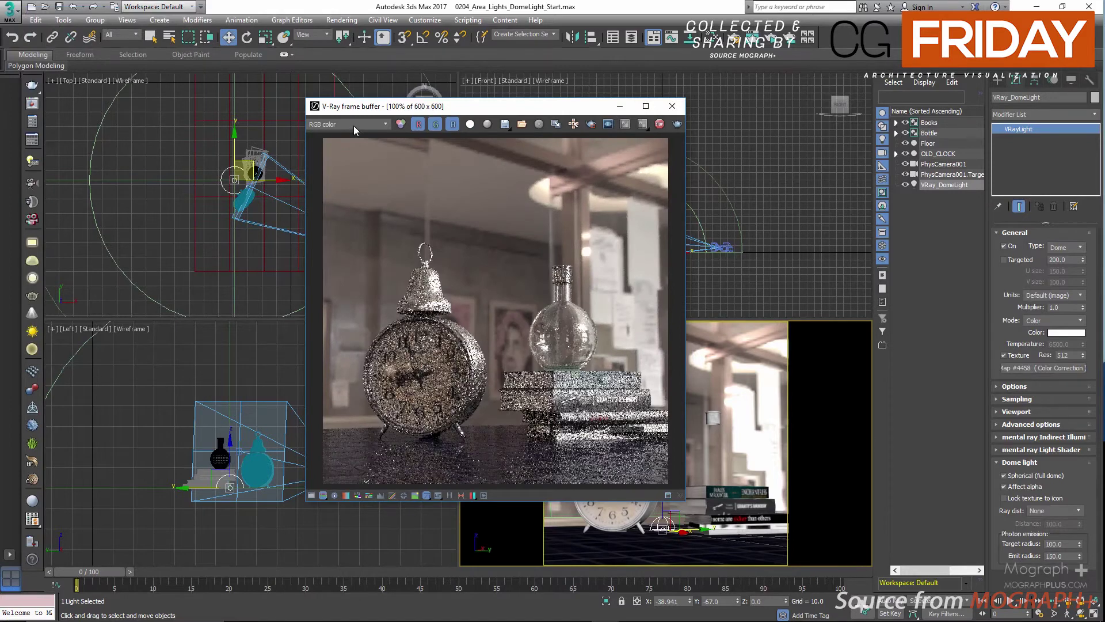
left_click(354, 124)
left_click(380, 144)
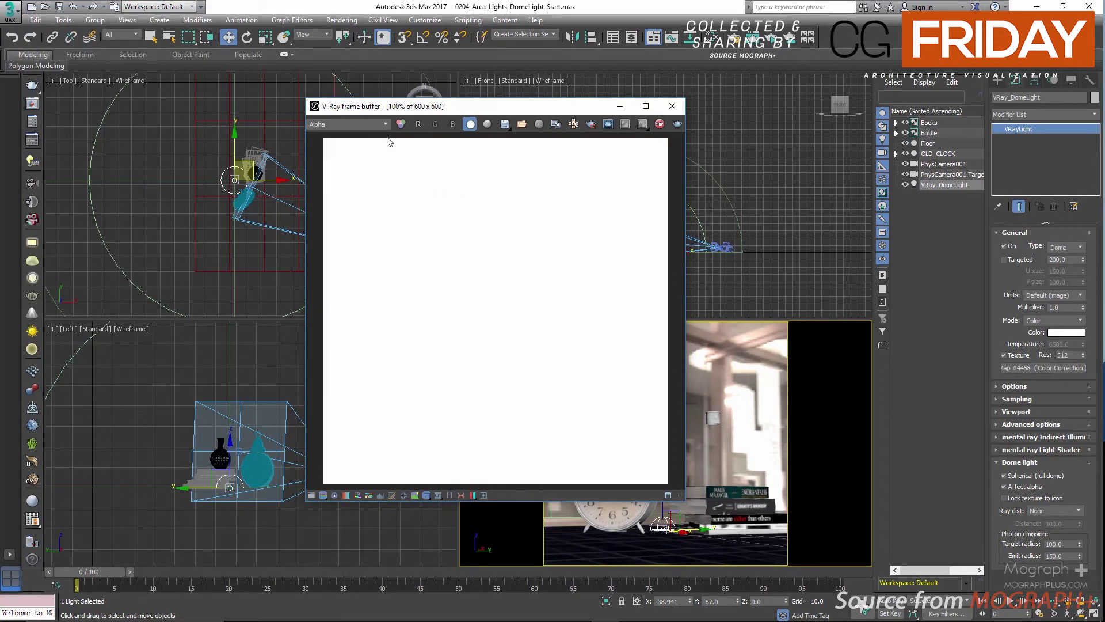
left_click(369, 124)
left_click(363, 135)
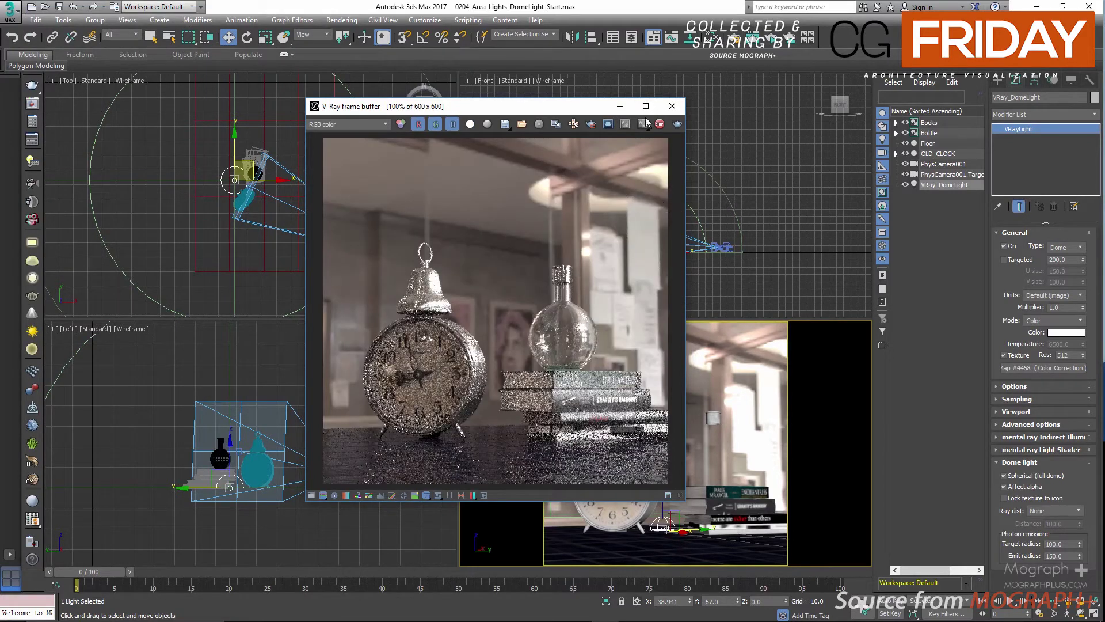
- Lock the dome texture to its icon and rotate the dome light to shift the background
left_click(1024, 501)
left_click_drag(475, 106, 327, 106)
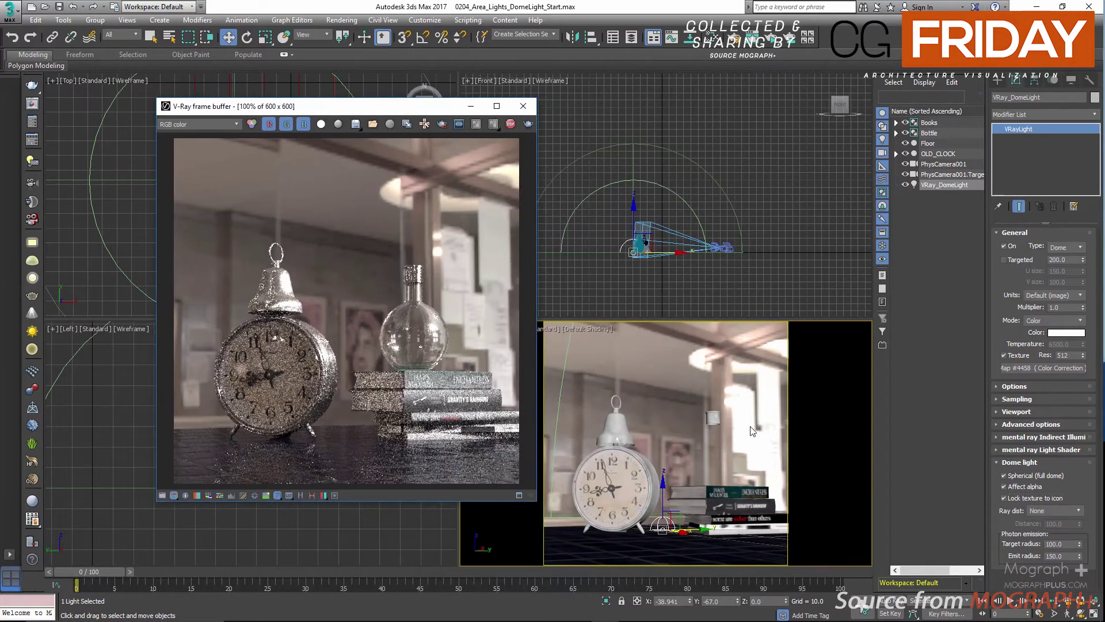
right_click(692, 406)
key("Escape")
key("e")
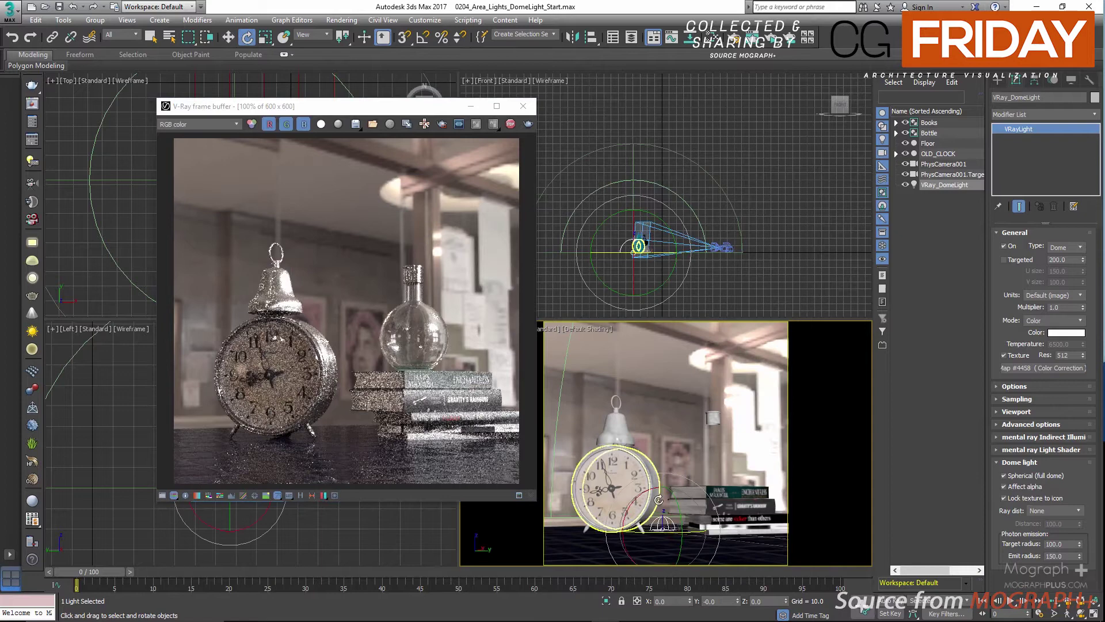
left_click_drag(670, 534, 759, 524)
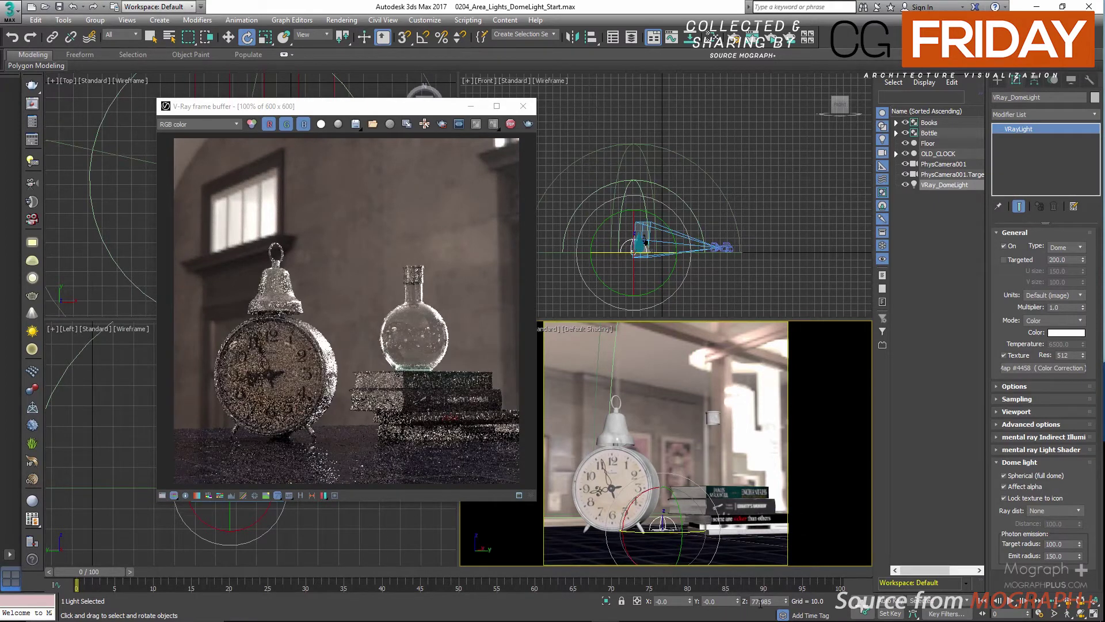
- Set the dome light's Z rotation to 0
double_click(760, 601)
type("0")
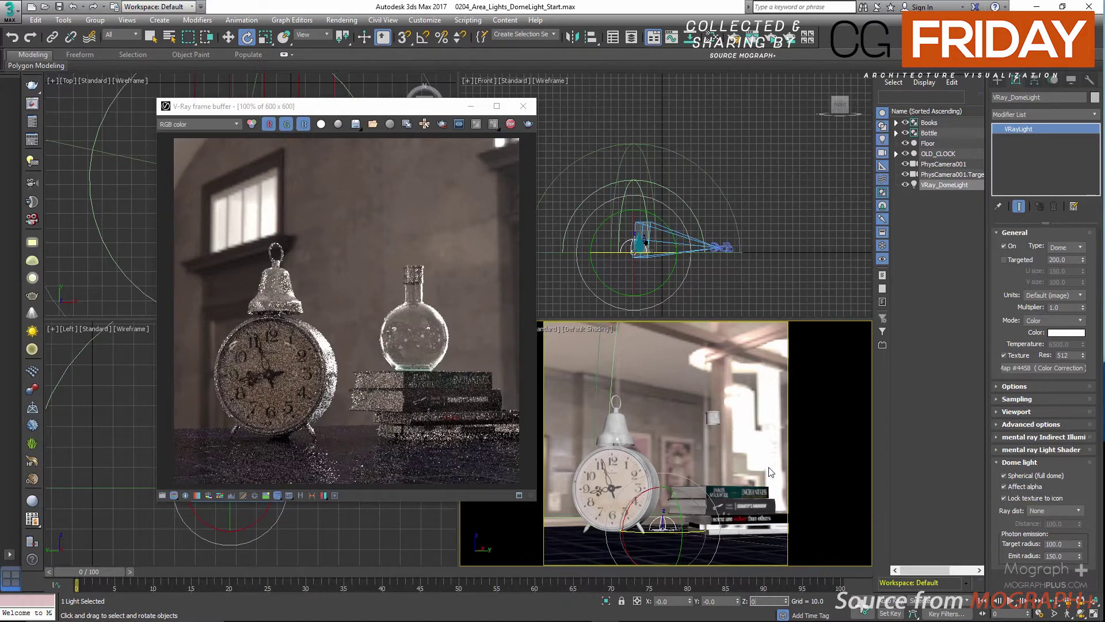
key("Return")
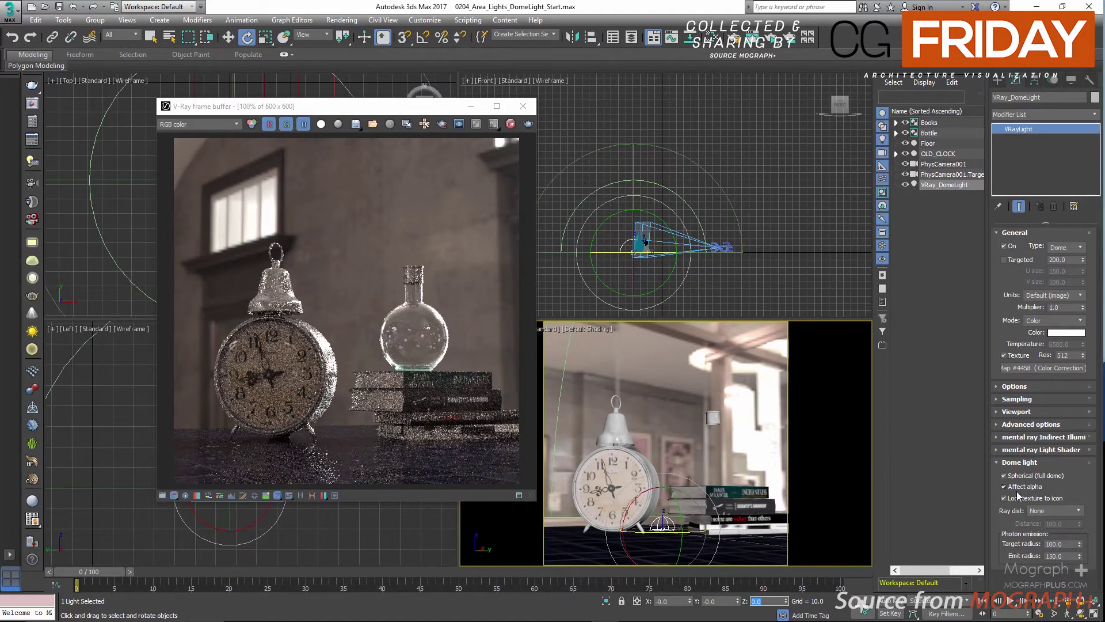
- Stop the progressive render and close the frame buffer
left_click(506, 147)
left_click(509, 126)
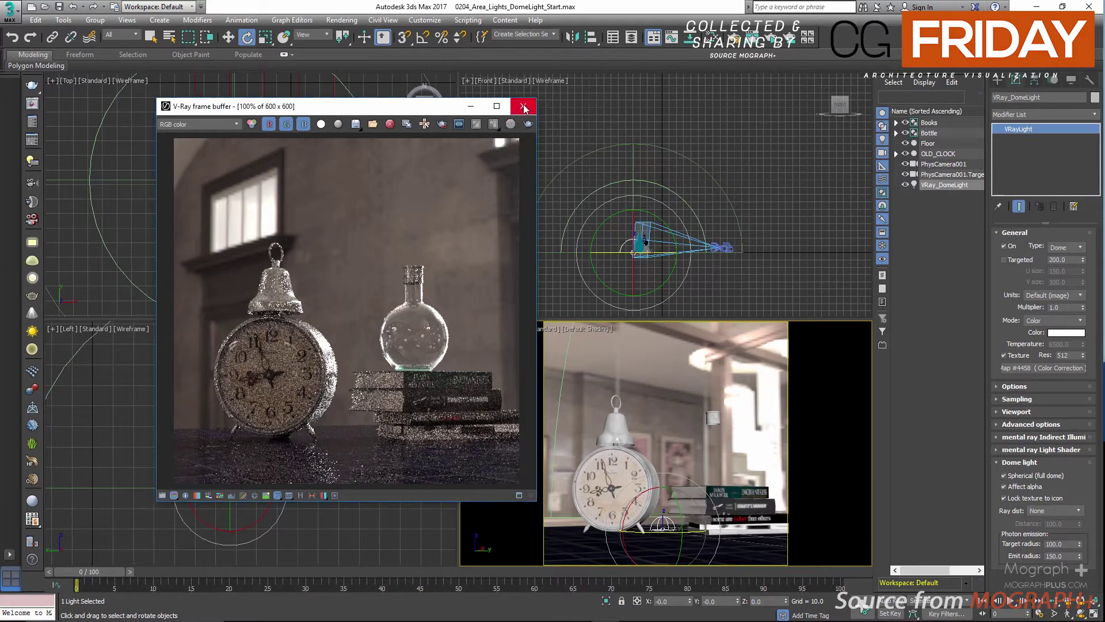
left_click(523, 107)
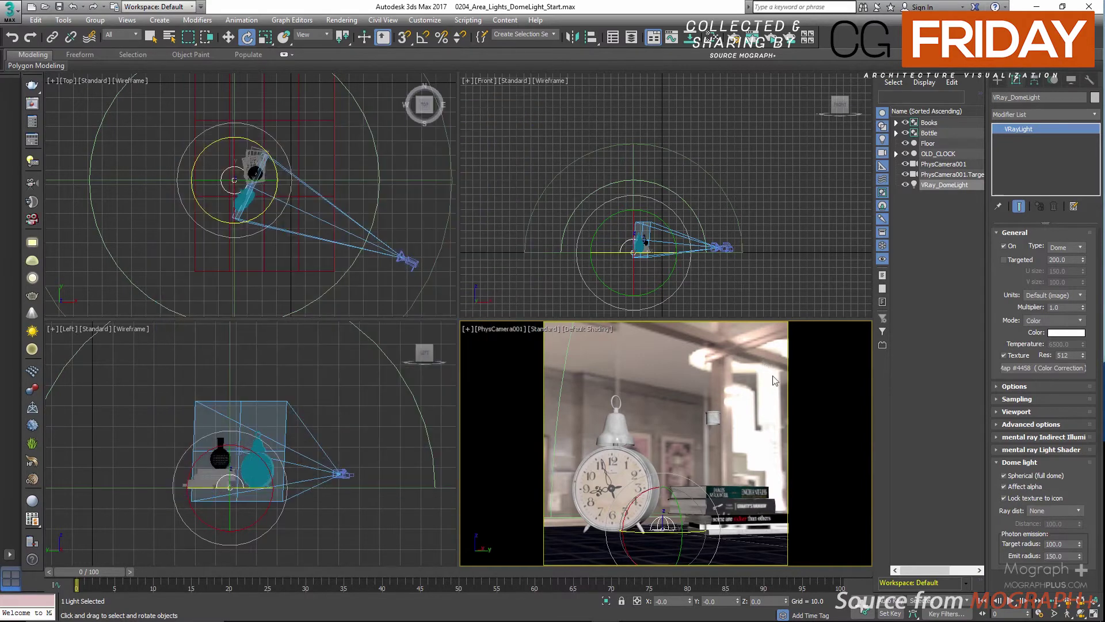
- Set VRay_DomeLight's ray distance to Explicit, keeping Distance at 100.0
left_click(938, 186)
right_click(246, 37)
left_click(620, 263)
left_click(1052, 512)
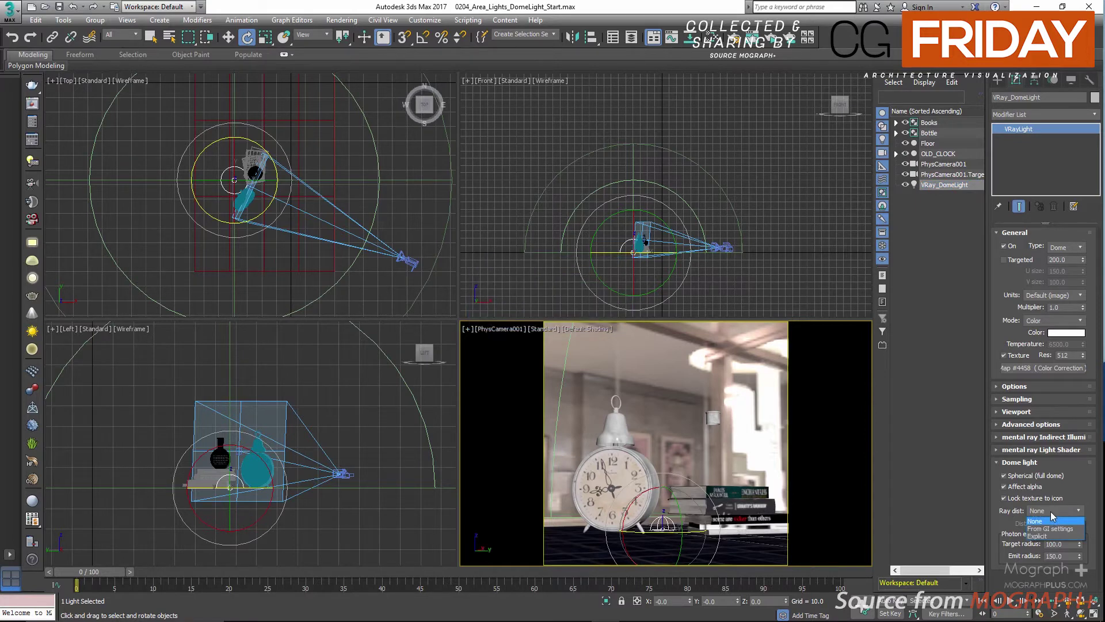
left_click(1015, 512)
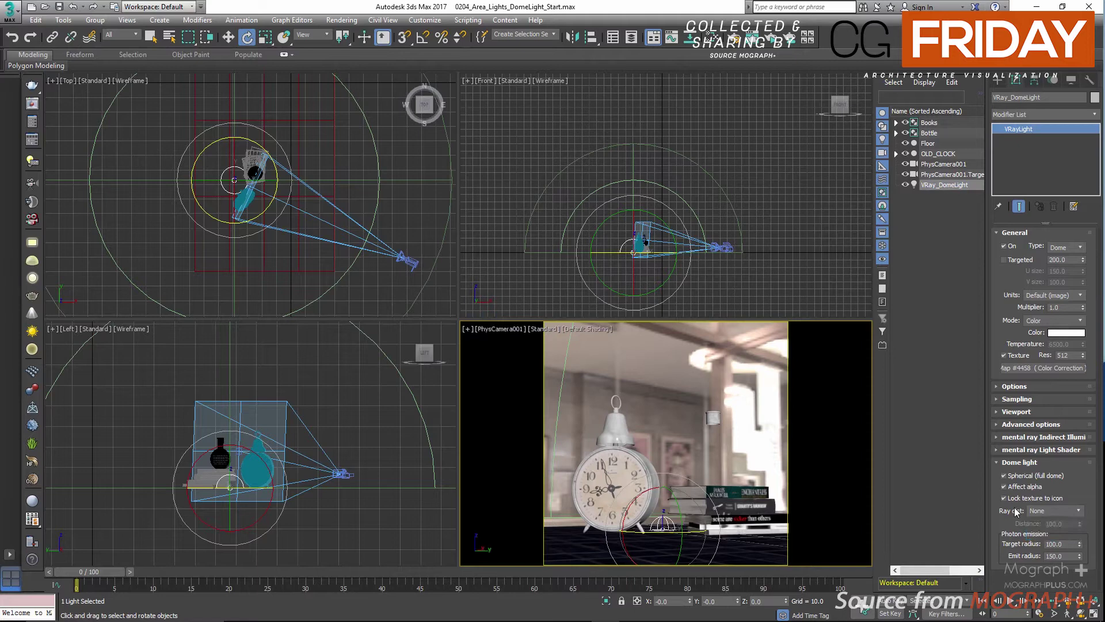
left_click(1068, 511)
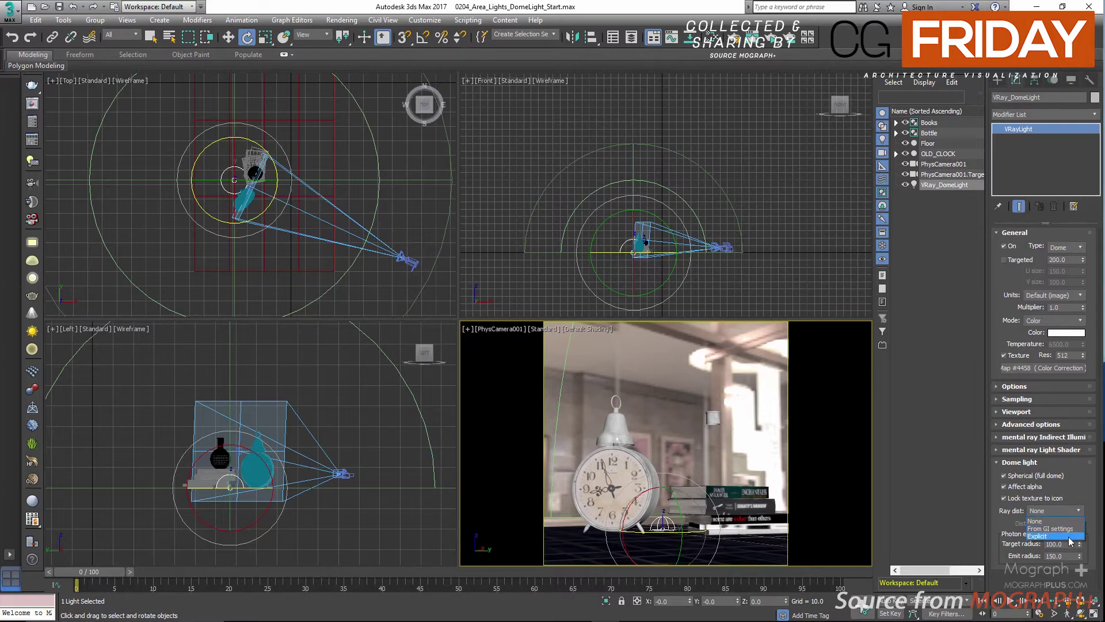
left_click(1069, 536)
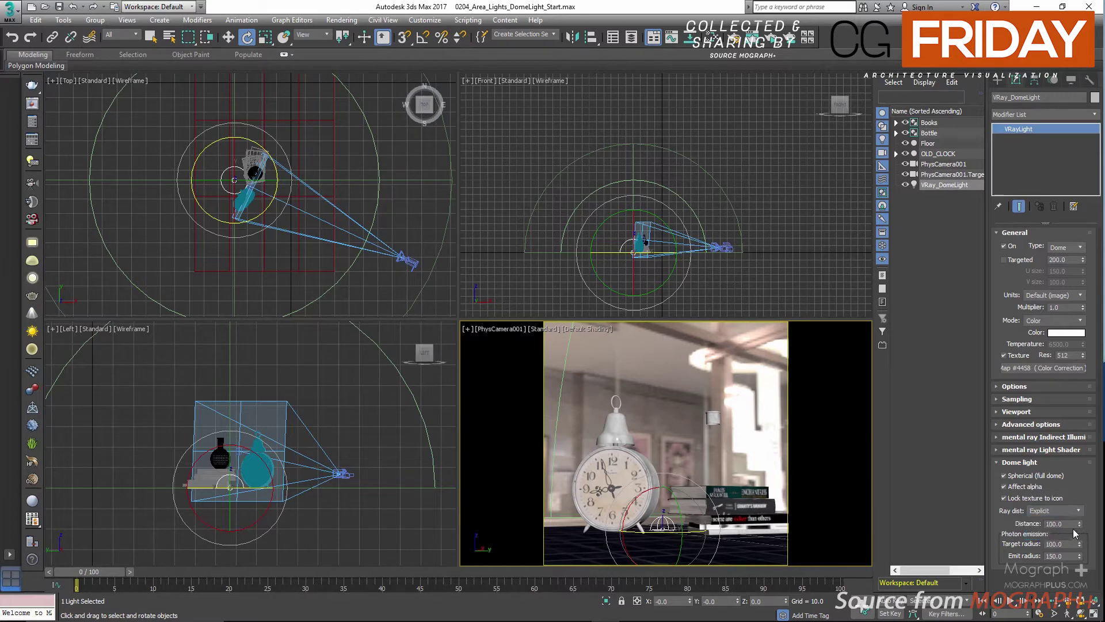
left_click(1071, 523)
key("Return")
- Reopen the V-Ray frame buffer with its render history shown
left_click(32, 103)
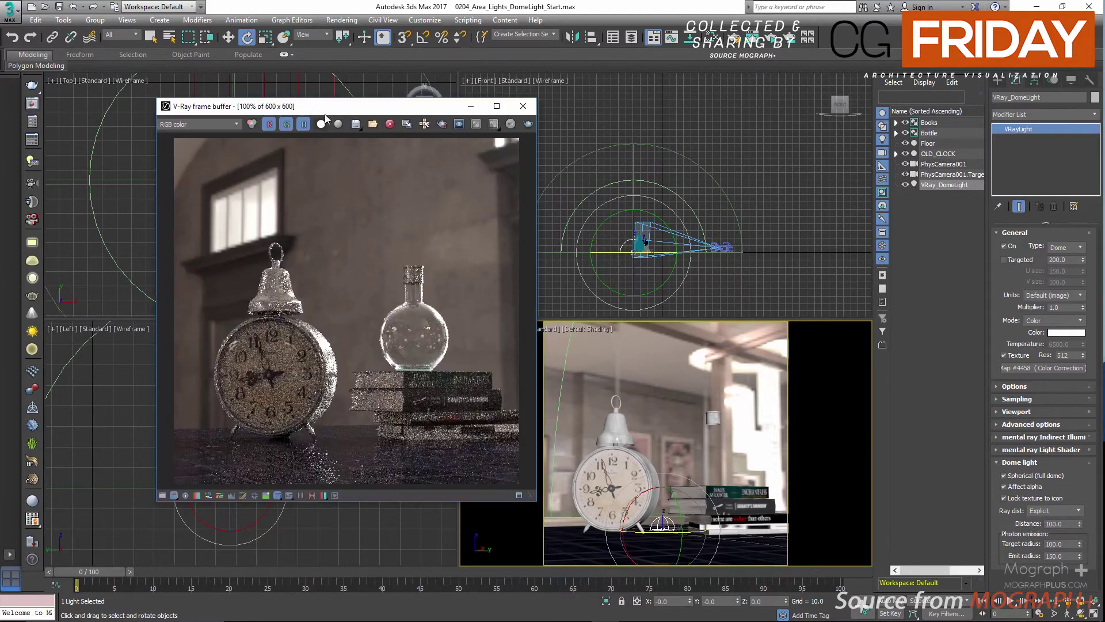
left_click(300, 495)
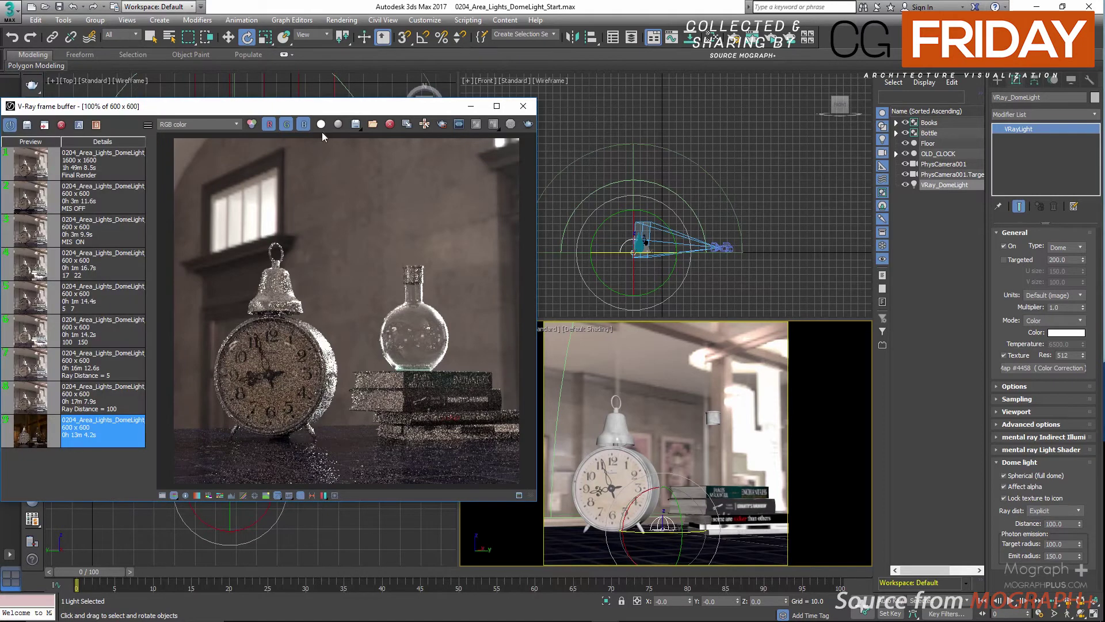
left_click_drag(315, 109, 491, 107)
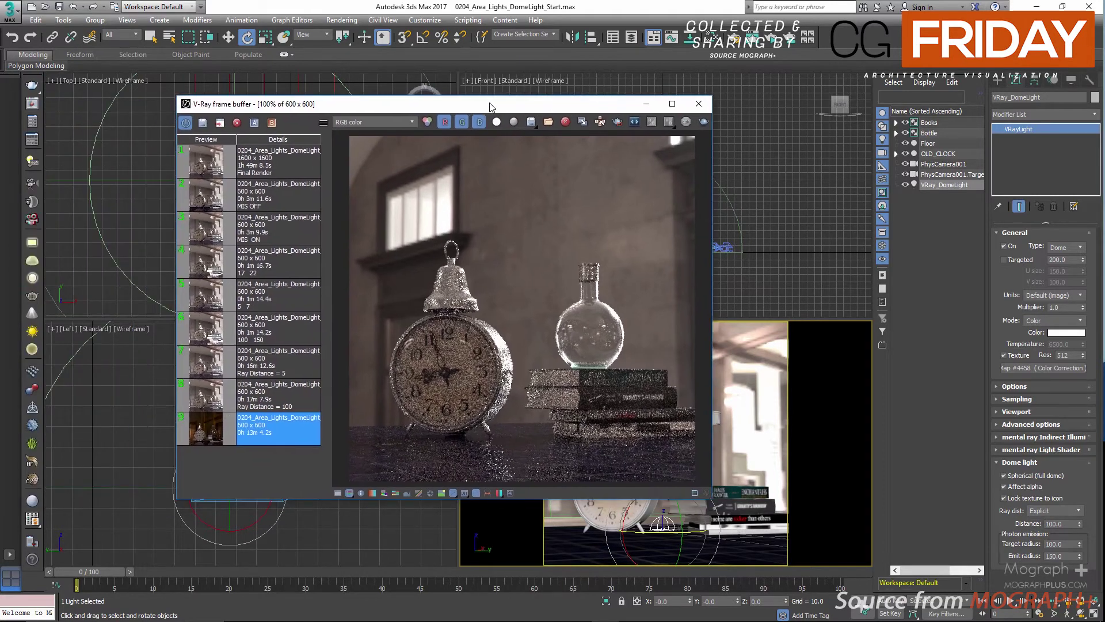
- Compare the Ray Distance = 5 and Ray Distance = 100 renders, ending on Ray Distance = 5
double_click(296, 364)
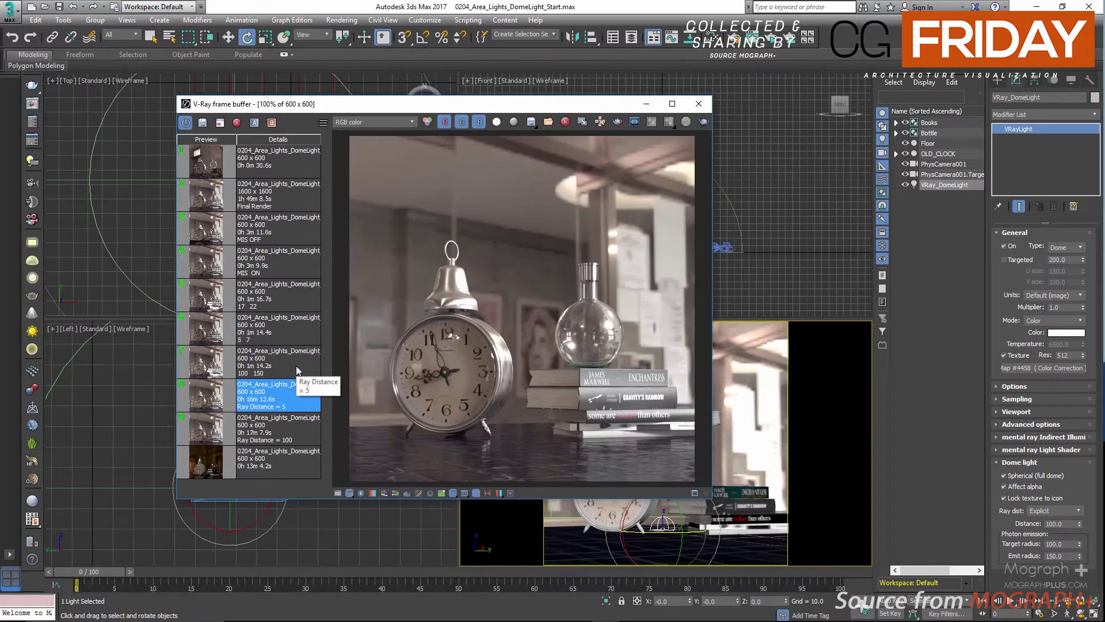
double_click(266, 433)
double_click(281, 399)
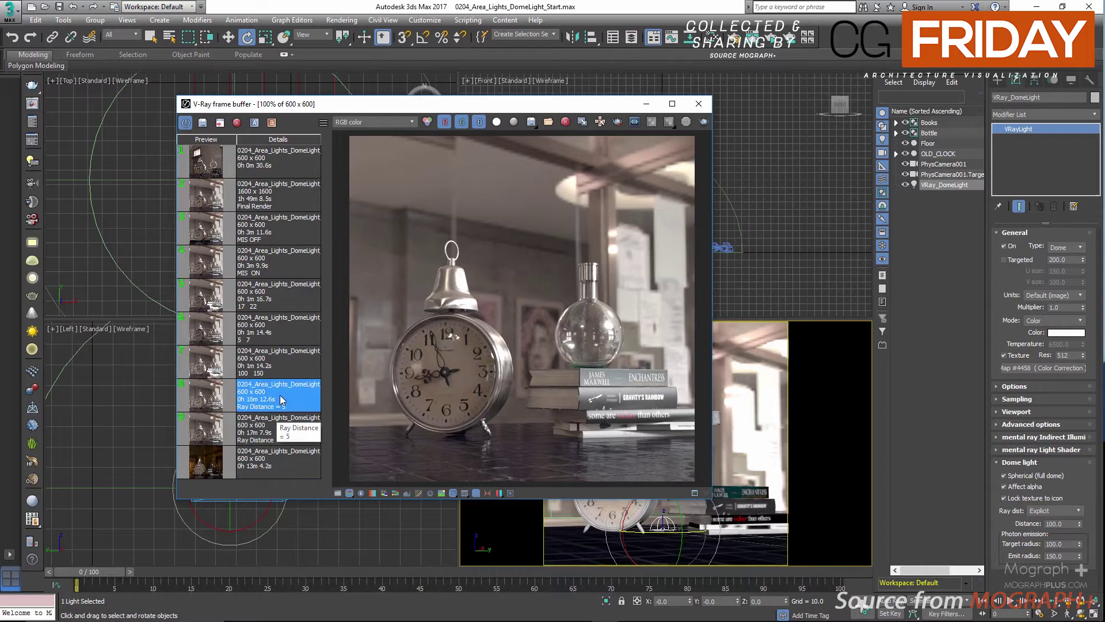
double_click(284, 430)
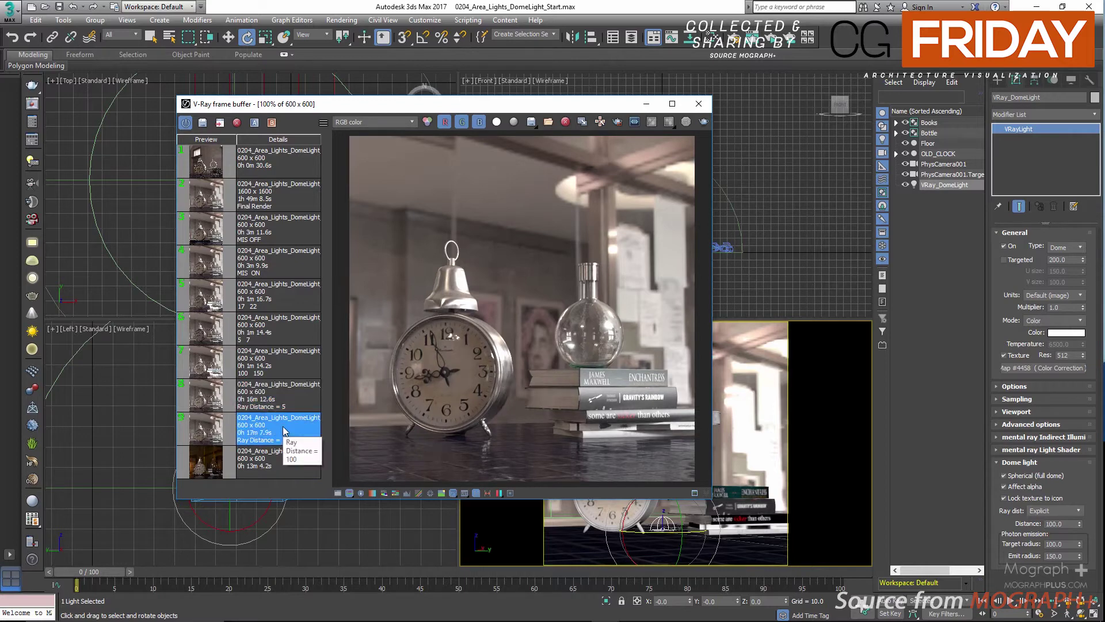
double_click(285, 407)
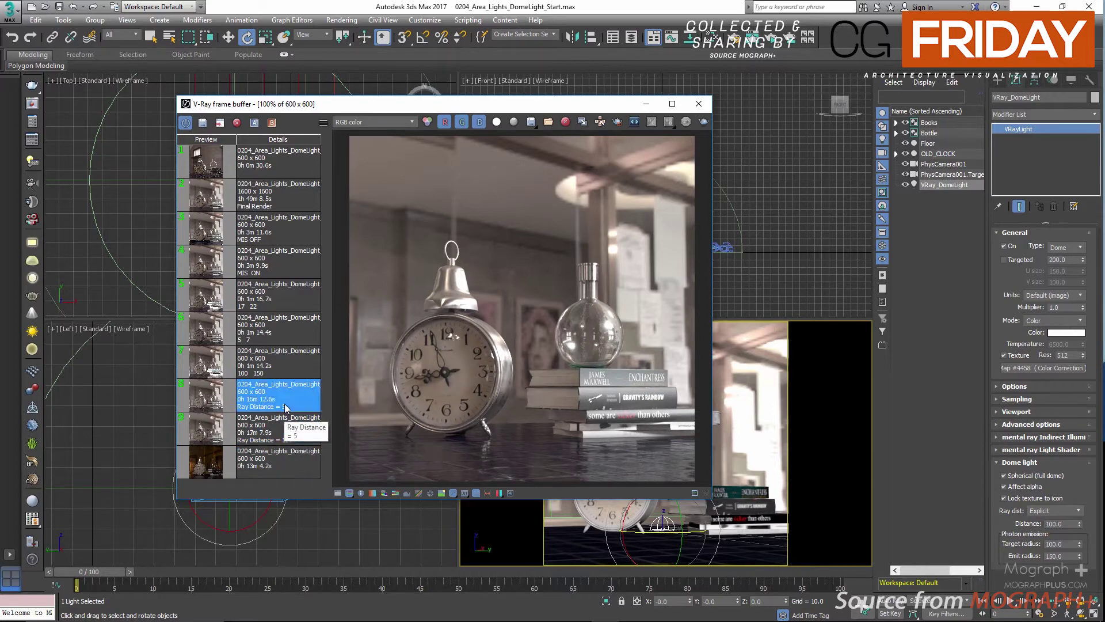
double_click(288, 429)
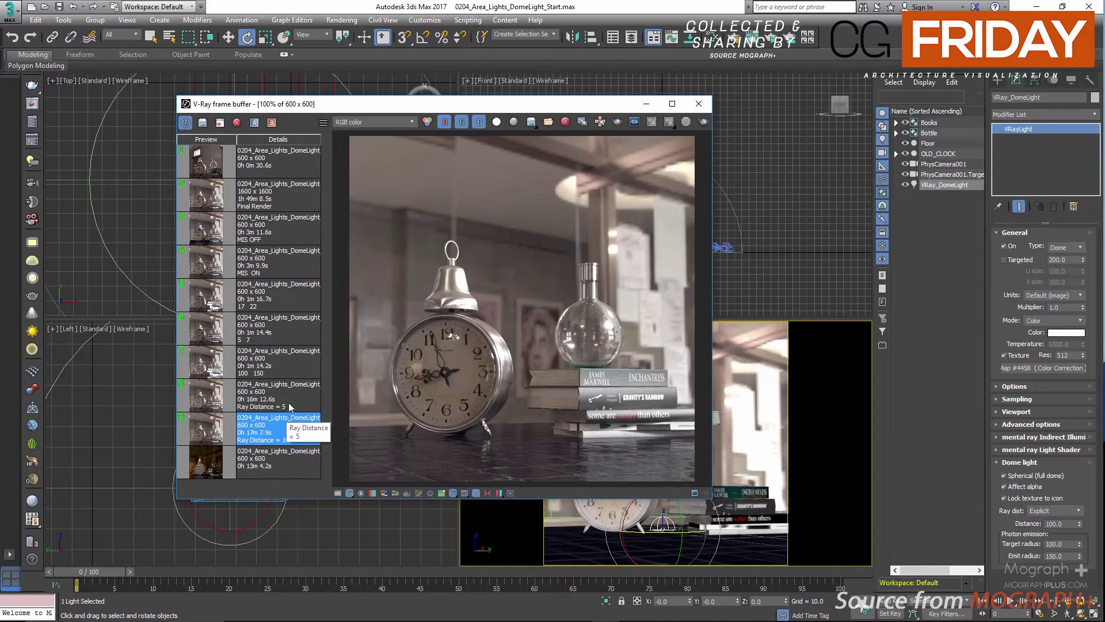
double_click(290, 407)
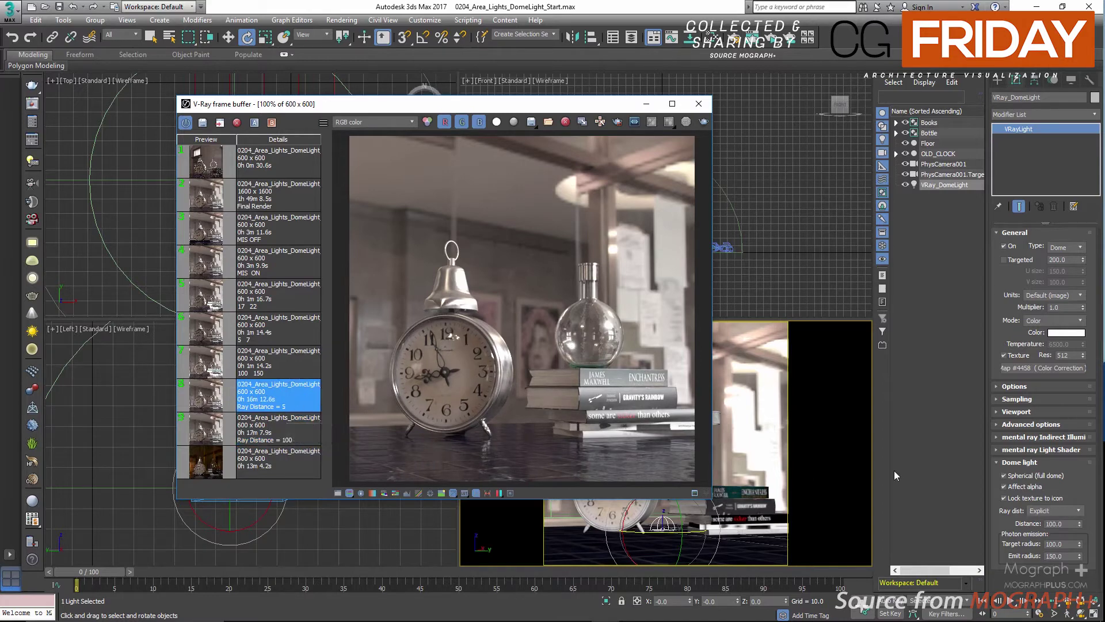
- Set ray distance back to None and untick Lock texture to icon and Affect alpha
left_click(1054, 510)
left_click(1045, 521)
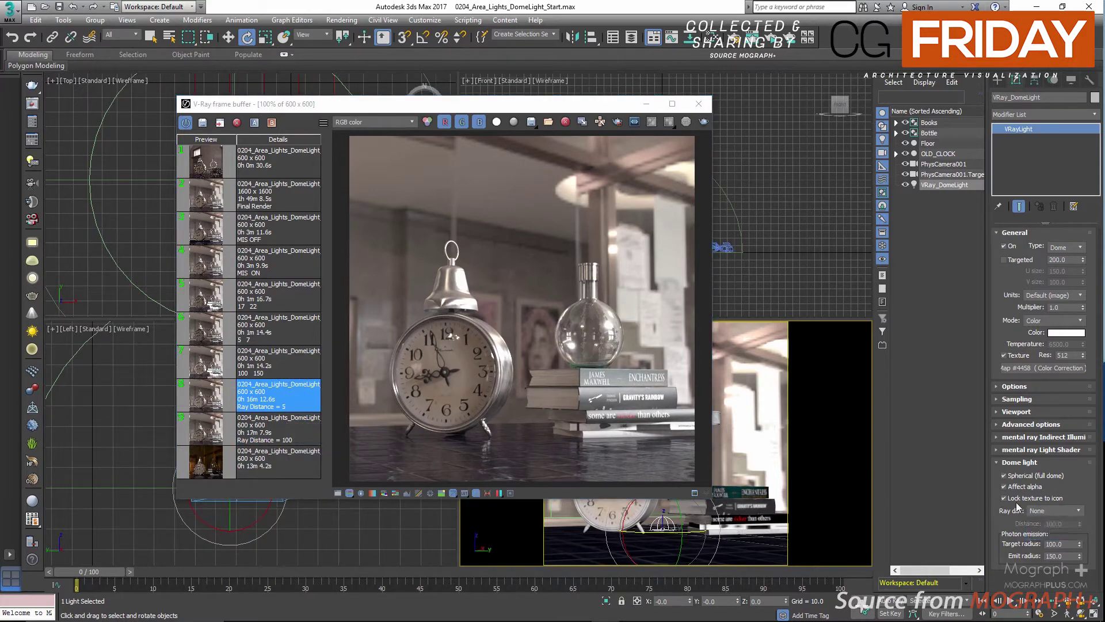
left_click(1017, 498)
left_click(1017, 487)
- Enable caustics in the GI settings with a multiplier of 30
left_click(32, 121)
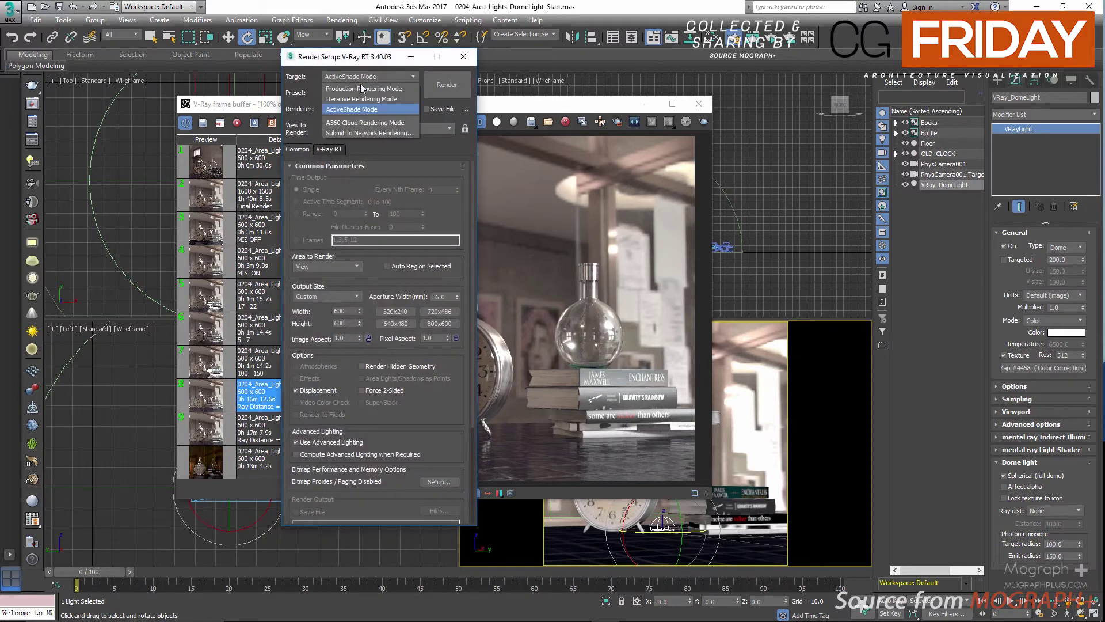
left_click(362, 89)
left_click(350, 150)
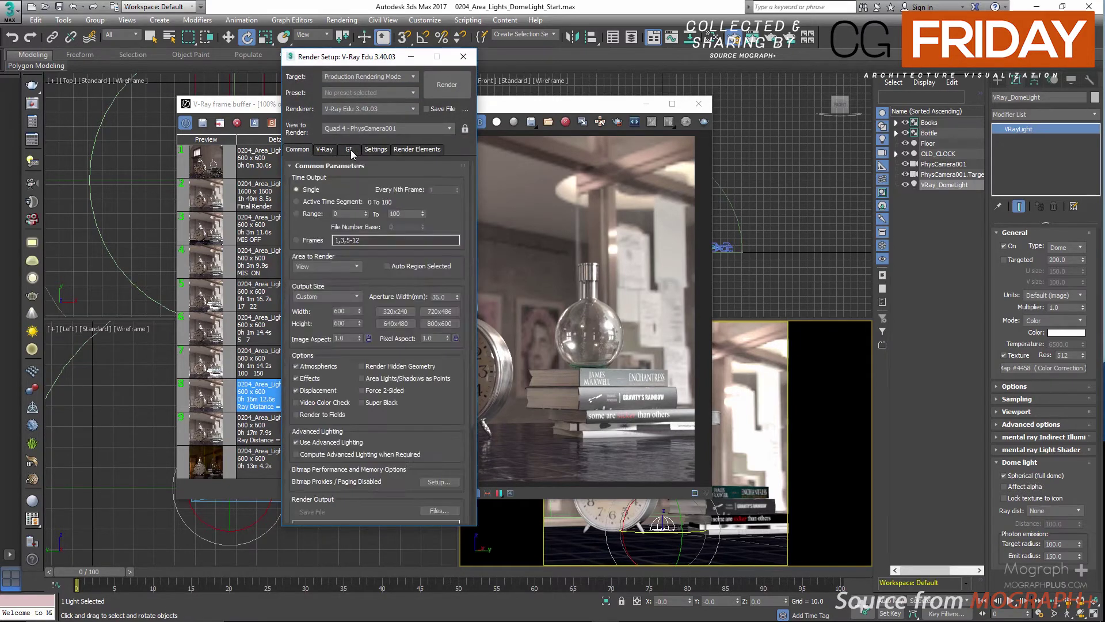
left_click(330, 316)
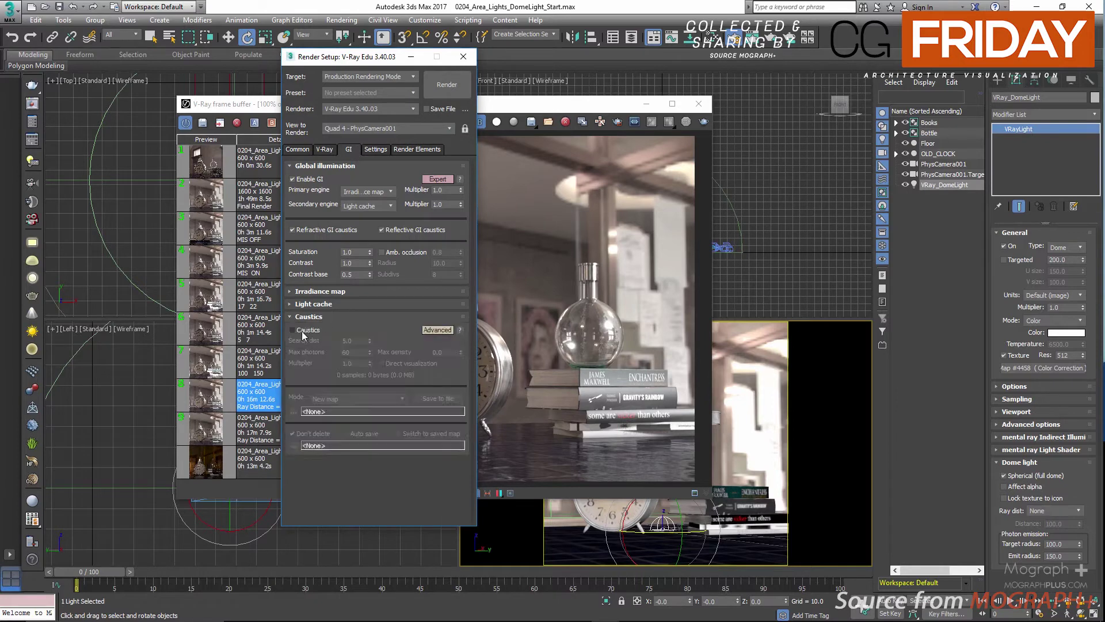
left_click(363, 364)
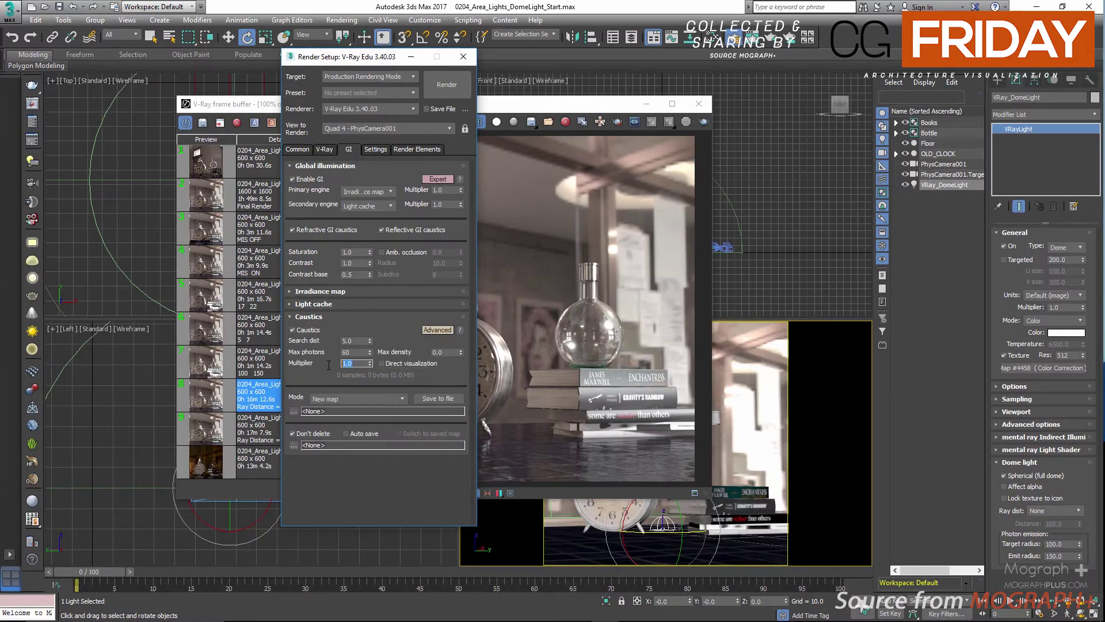
key("Return")
- Switch the image sampler type to Progressive and close Render Setup
left_click(327, 150)
left_click(353, 231)
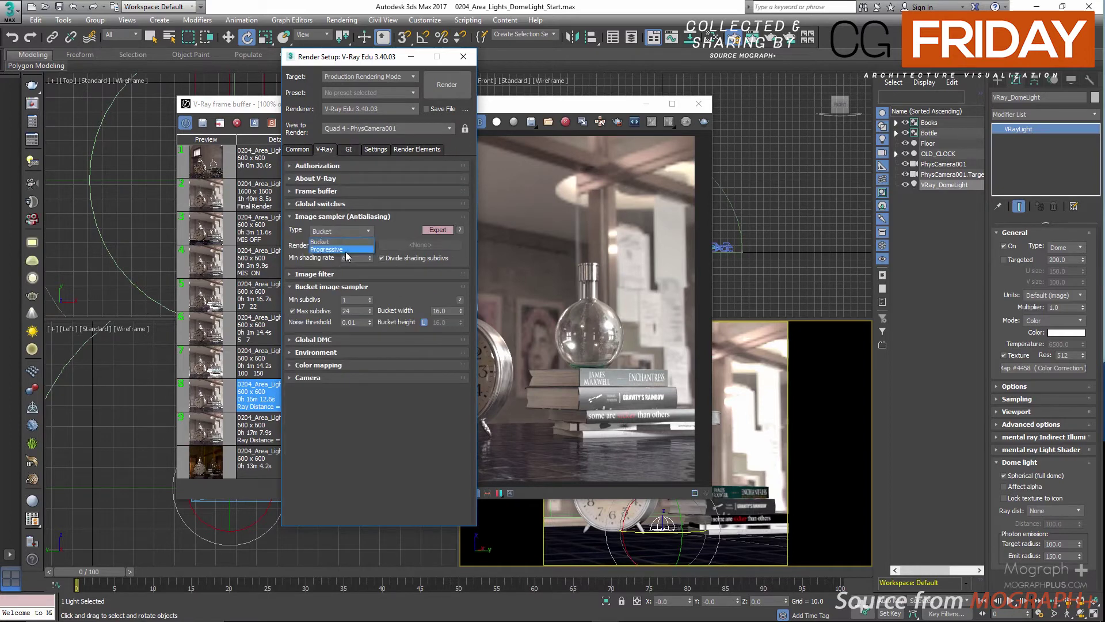
left_click(346, 251)
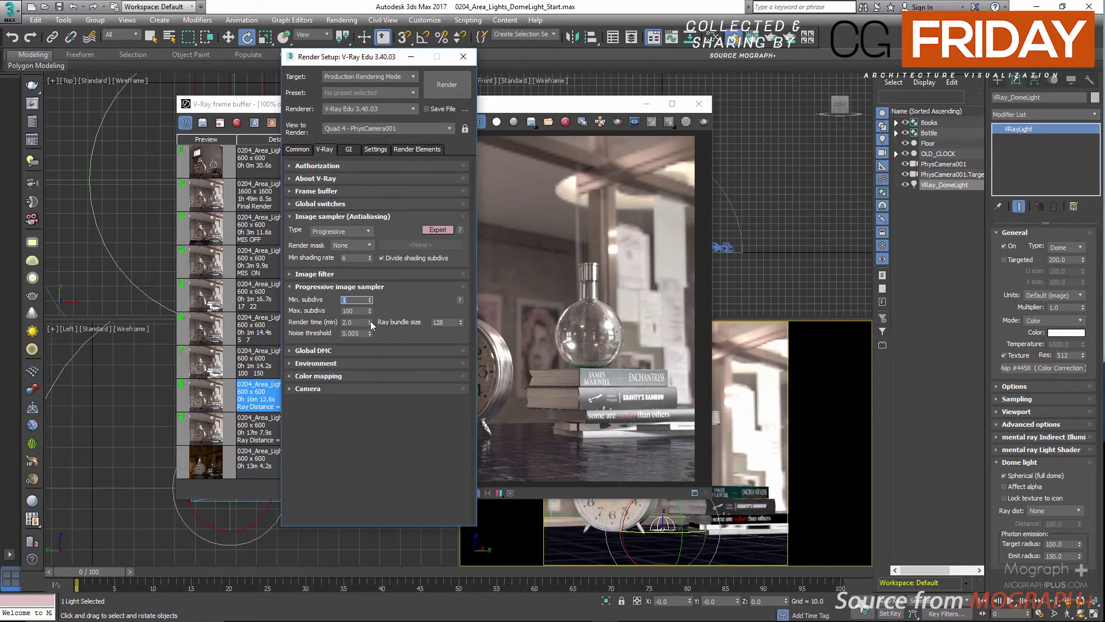
left_click(354, 322)
left_click(464, 56)
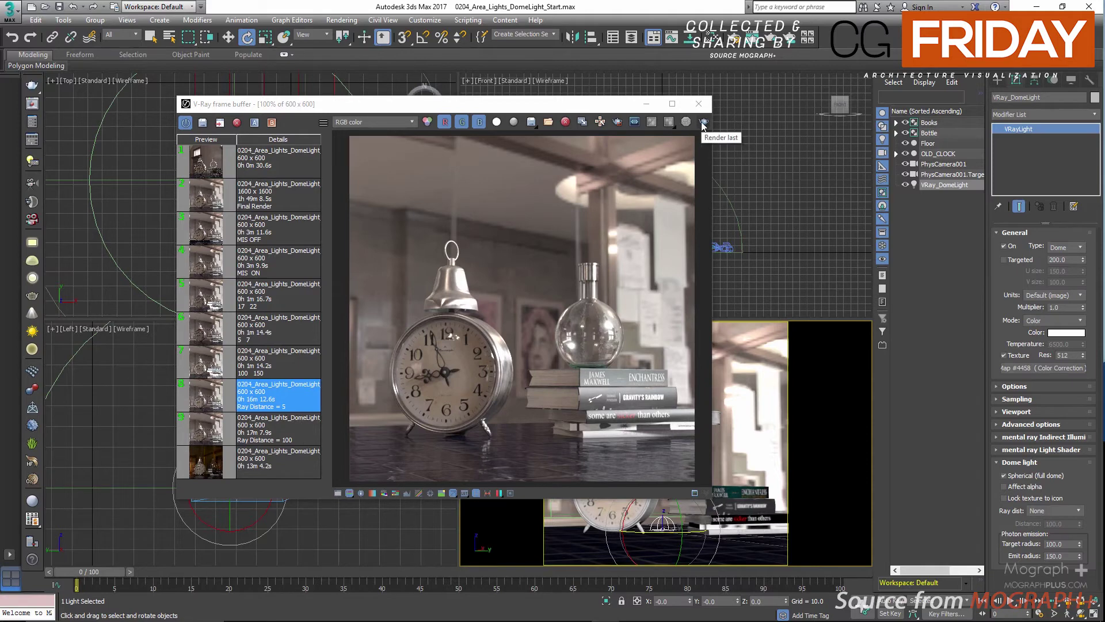
- Re-render the camera view with caustics, then stop the progressive render partway
left_click_drag(717, 117, 713, 118)
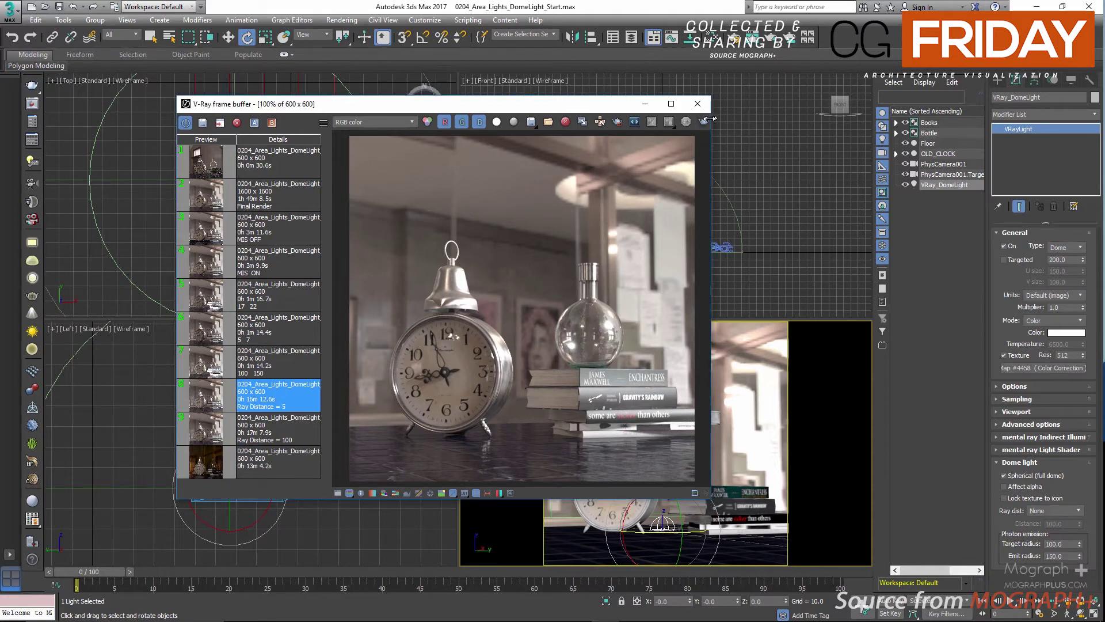
left_click(704, 121)
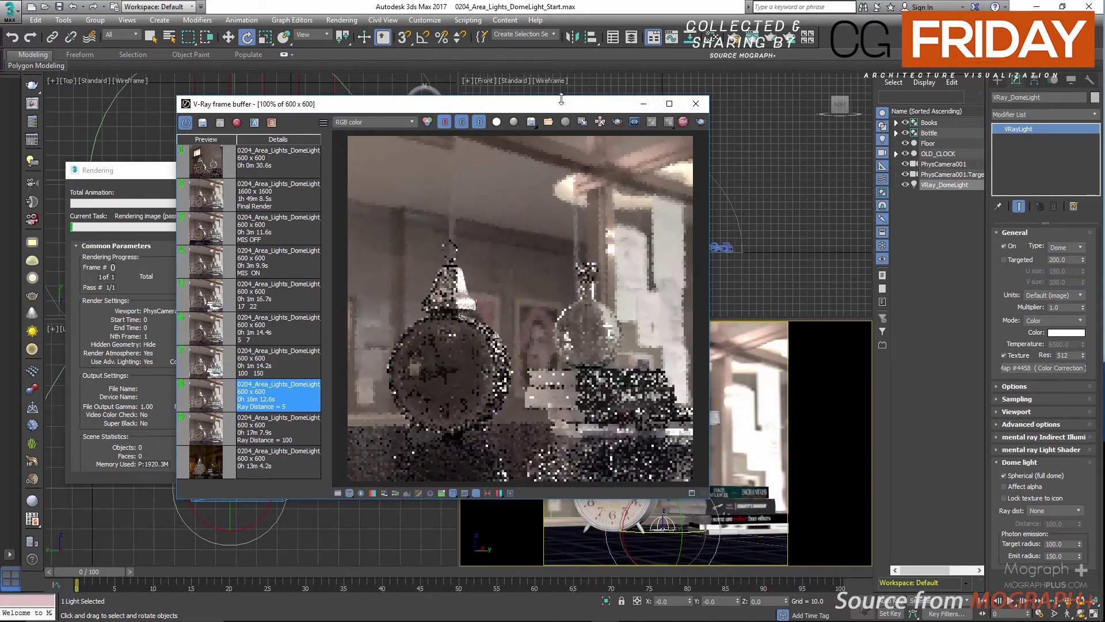
left_click_drag(556, 105, 752, 114)
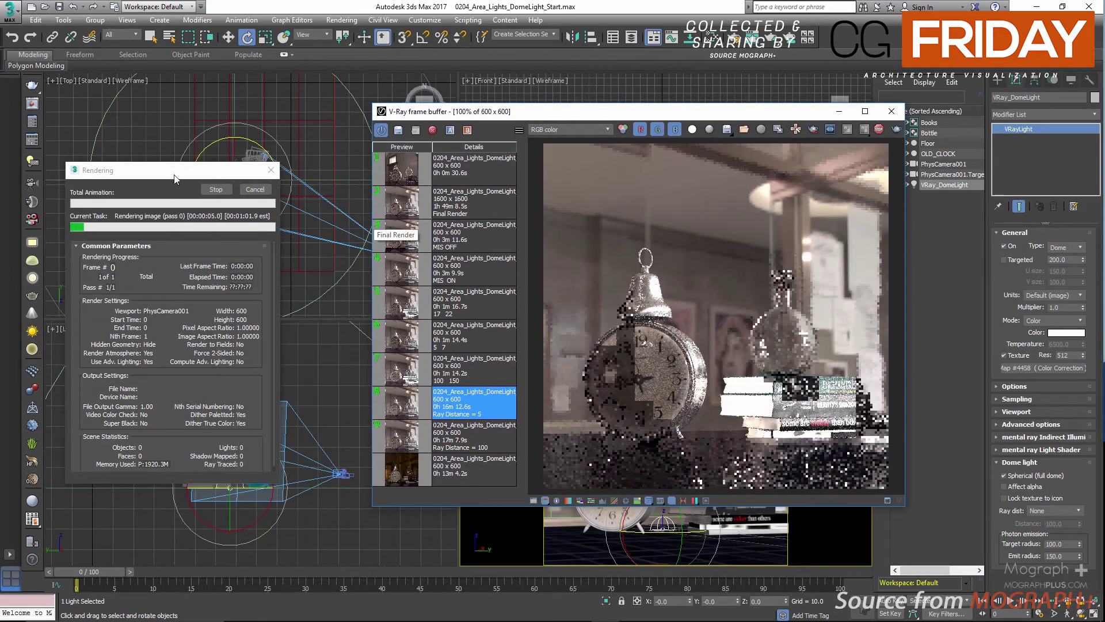
left_click_drag(194, 172, 186, 361)
left_click_drag(509, 117, 599, 119)
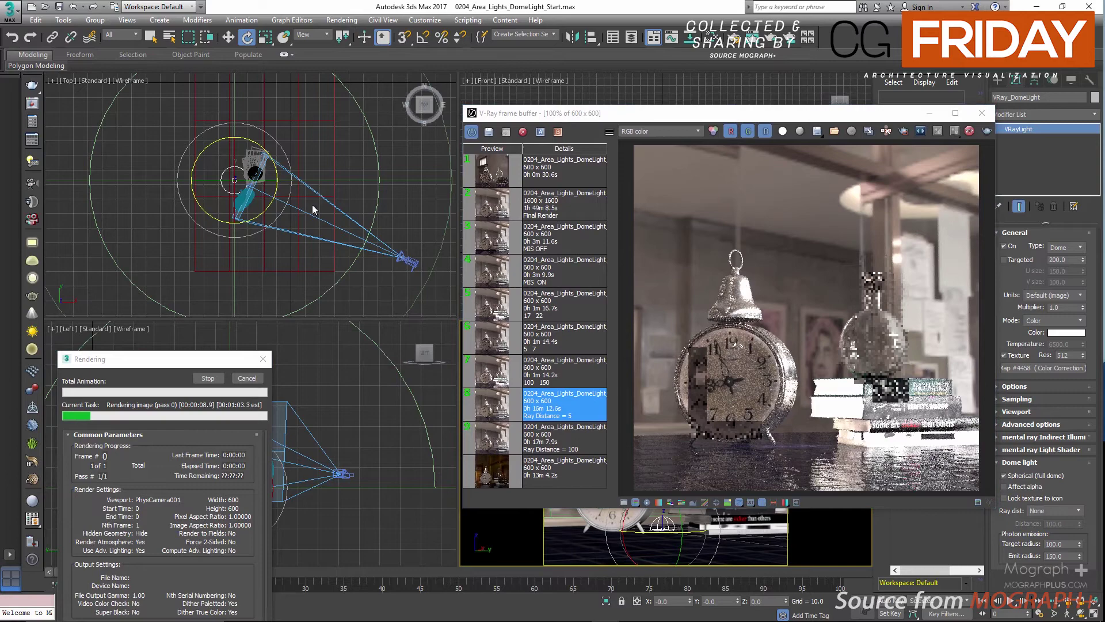
left_click(969, 131)
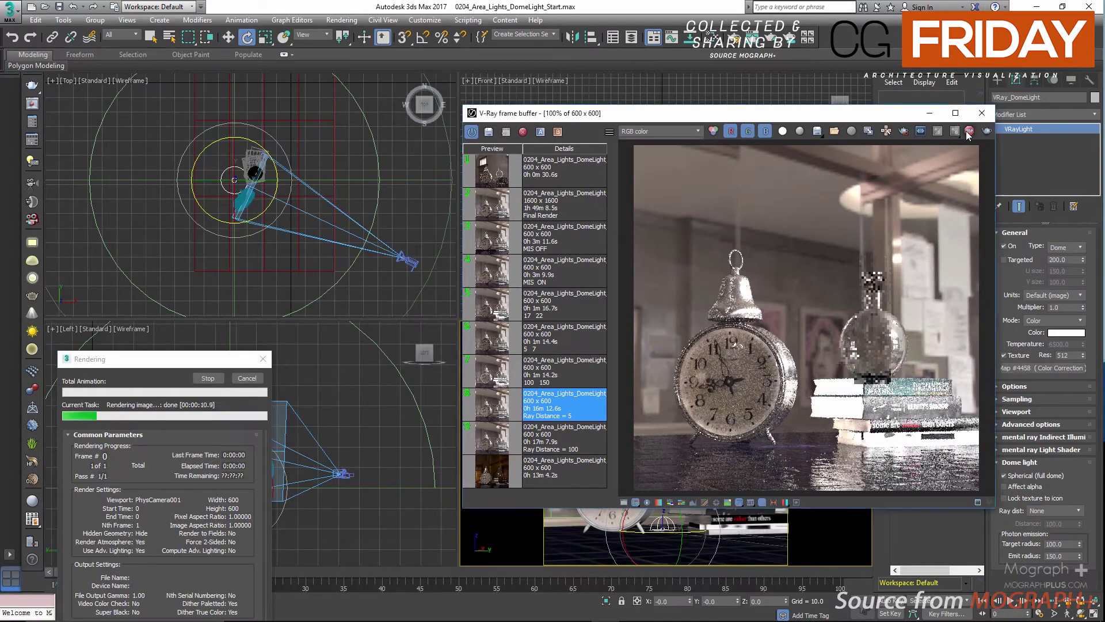
- Reopen the V-Ray frame buffer and view the earlier 5/7 render from history
left_click(982, 113)
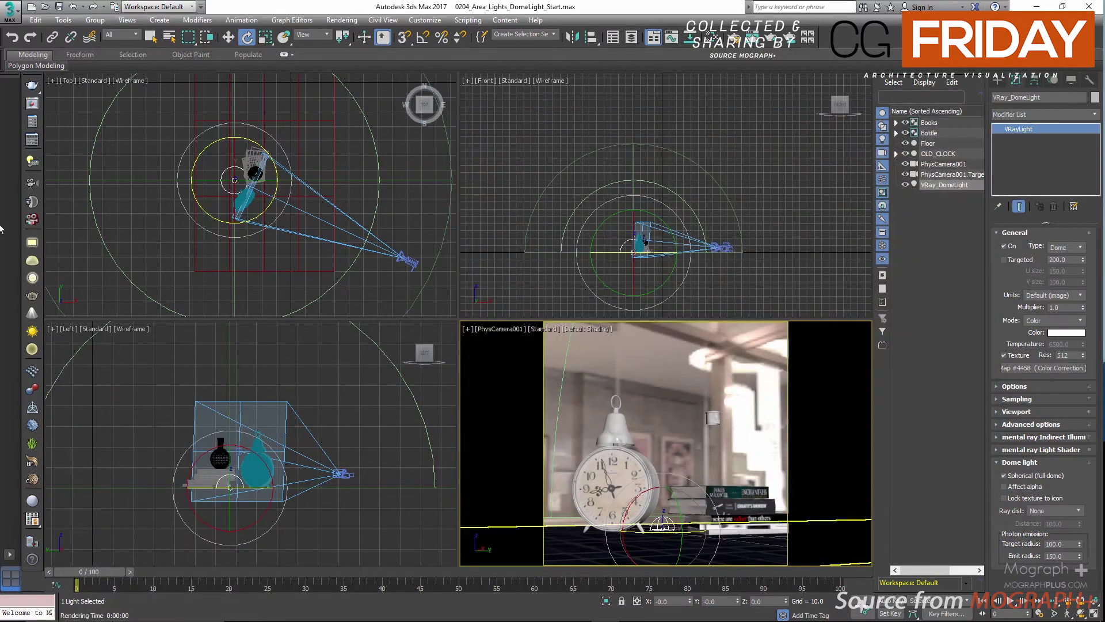
left_click(32, 105)
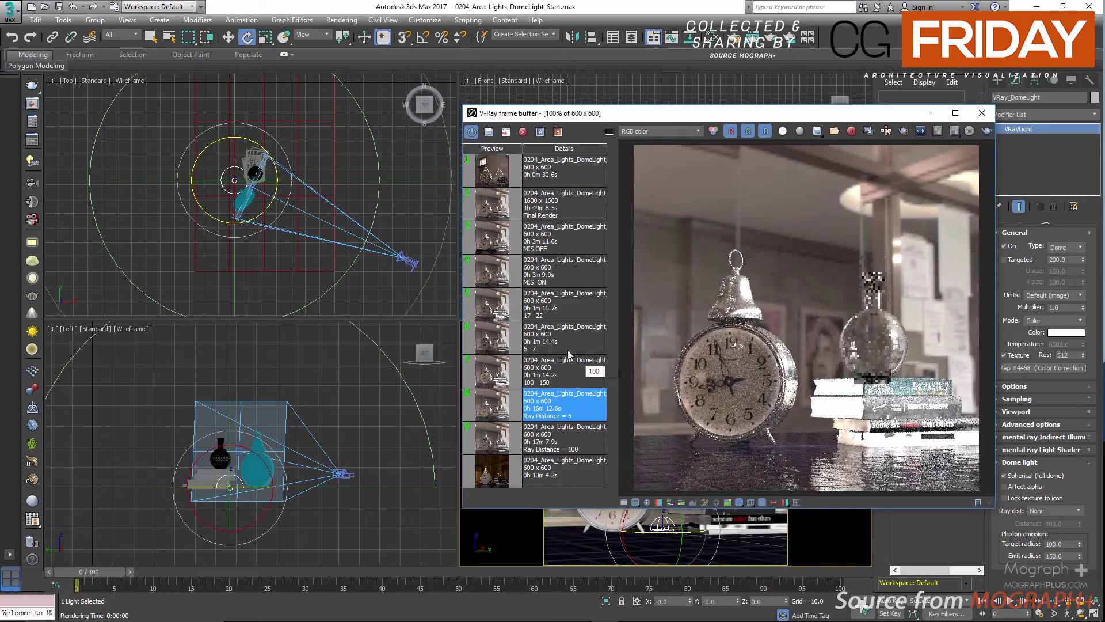
left_click(498, 344)
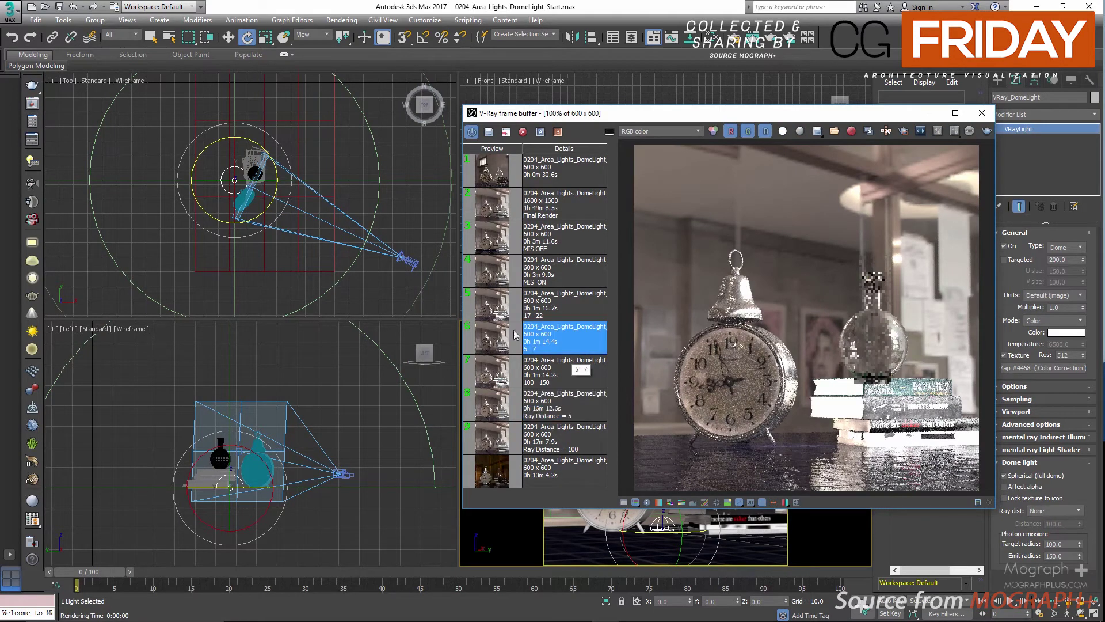
left_click_drag(749, 116, 643, 76)
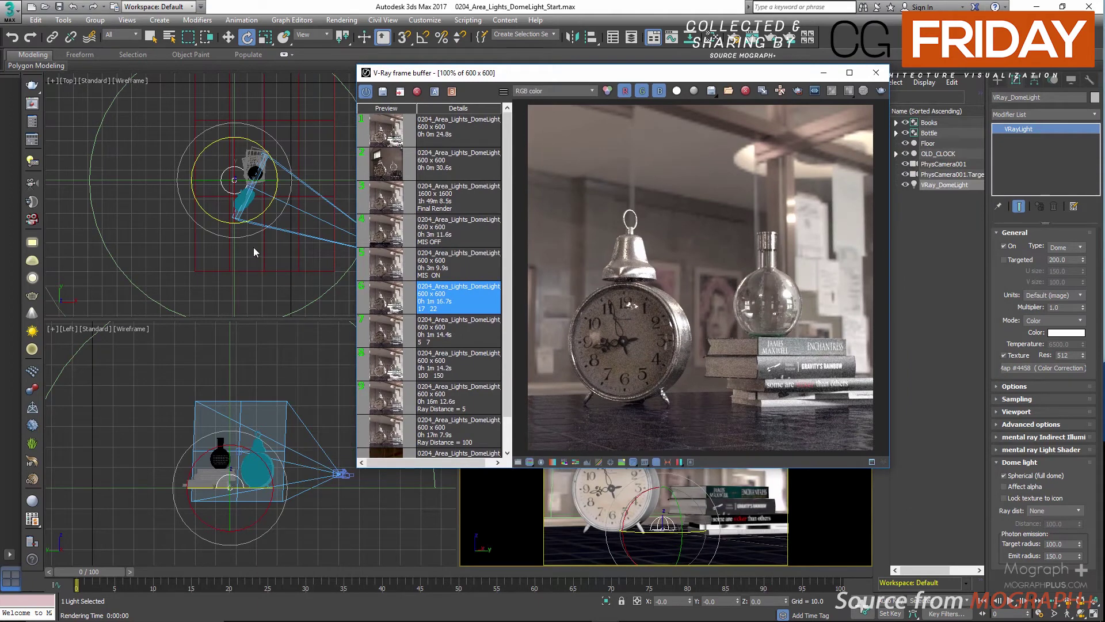
- Set the dome light's photon target radius to 17 and emit radius to 22
double_click(1064, 545)
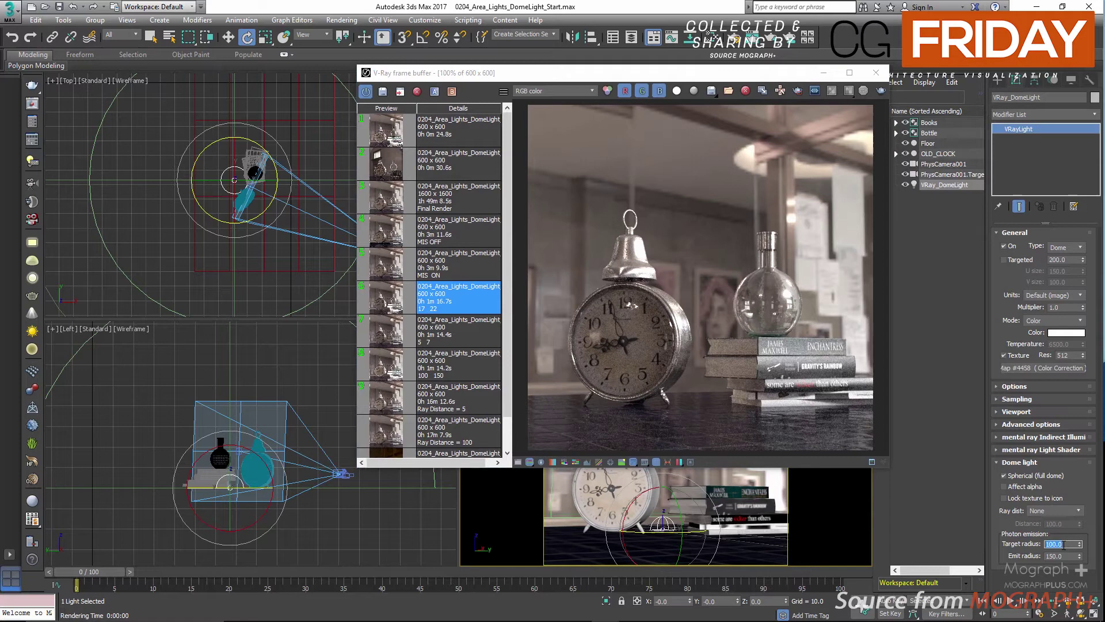
type("17")
double_click(1063, 555)
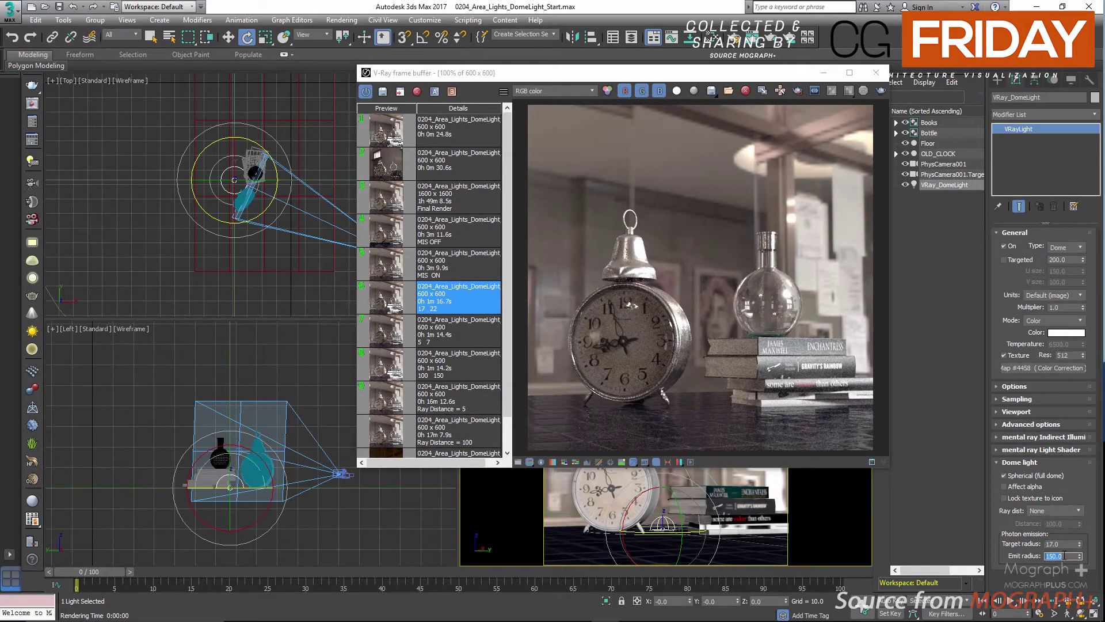
type("22")
key("Return")
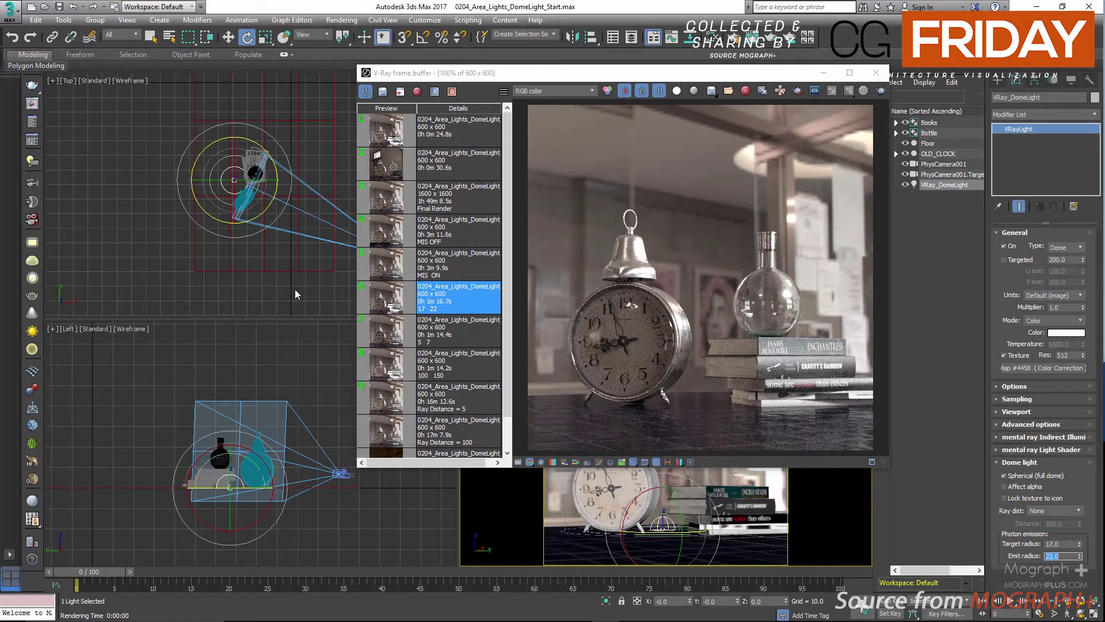
scroll(209, 188, "up", 2)
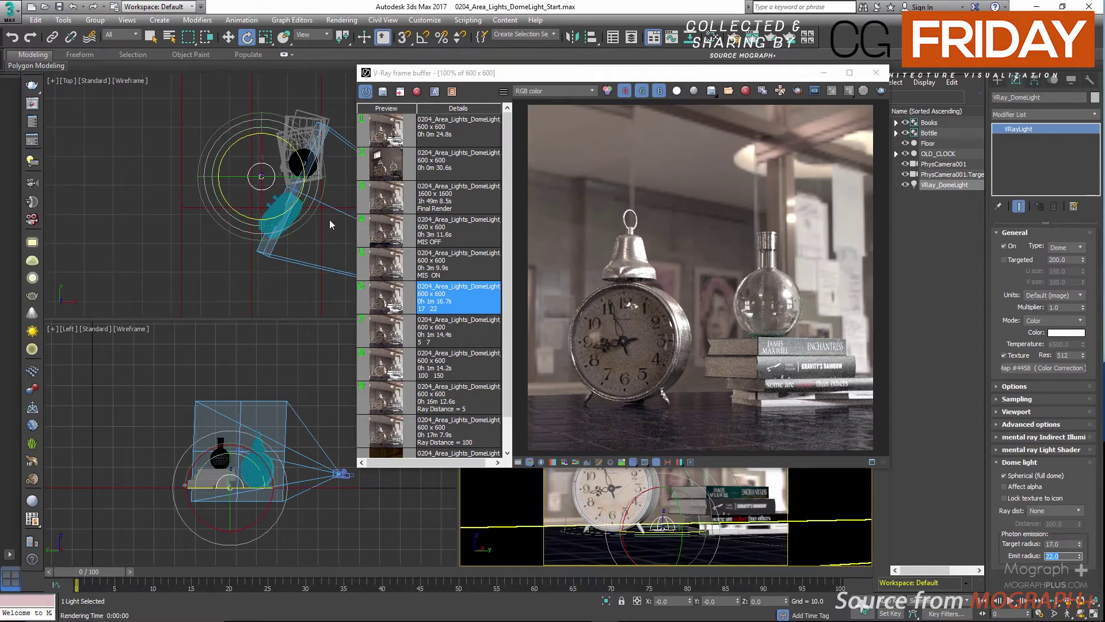
- Load the 17/22 render from history and reselect the dome light
double_click(396, 299)
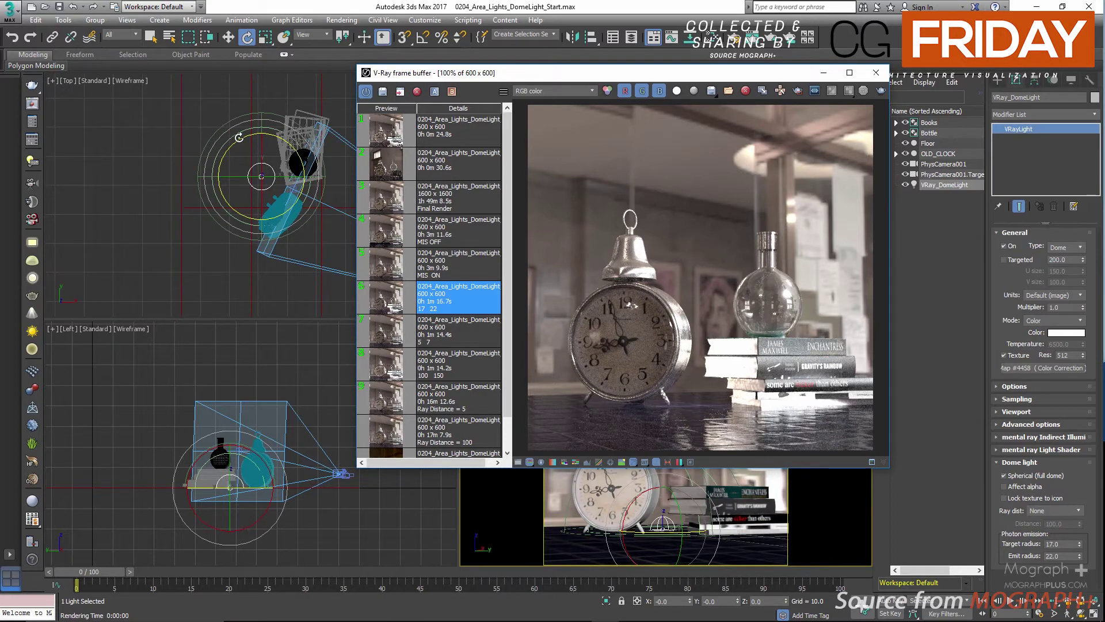
scroll(212, 172, "up", 5)
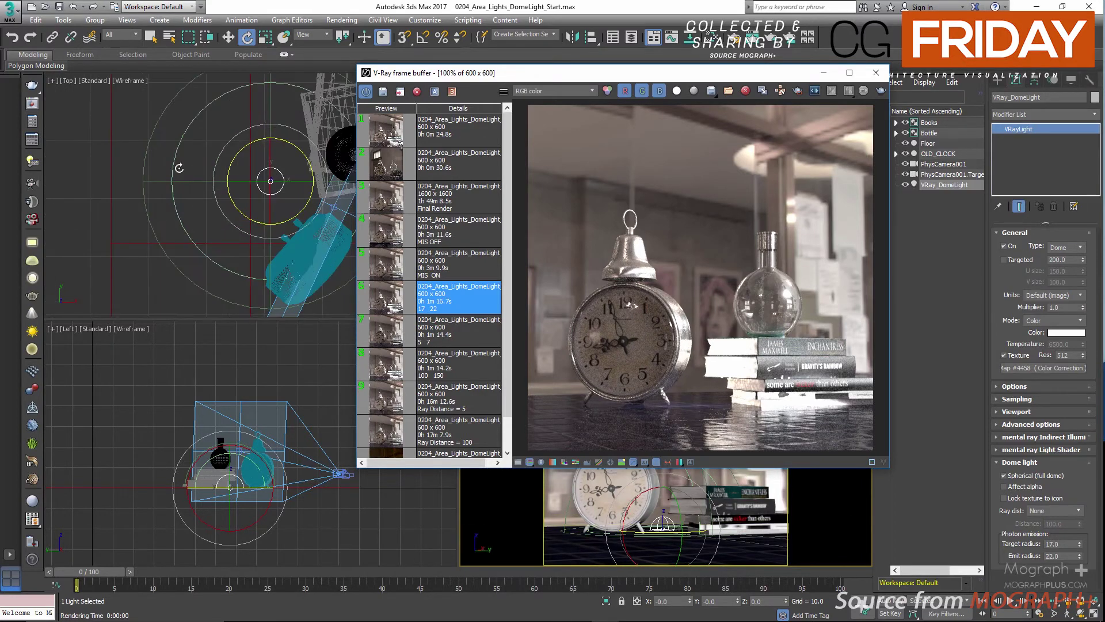
left_click_drag(451, 73, 619, 71)
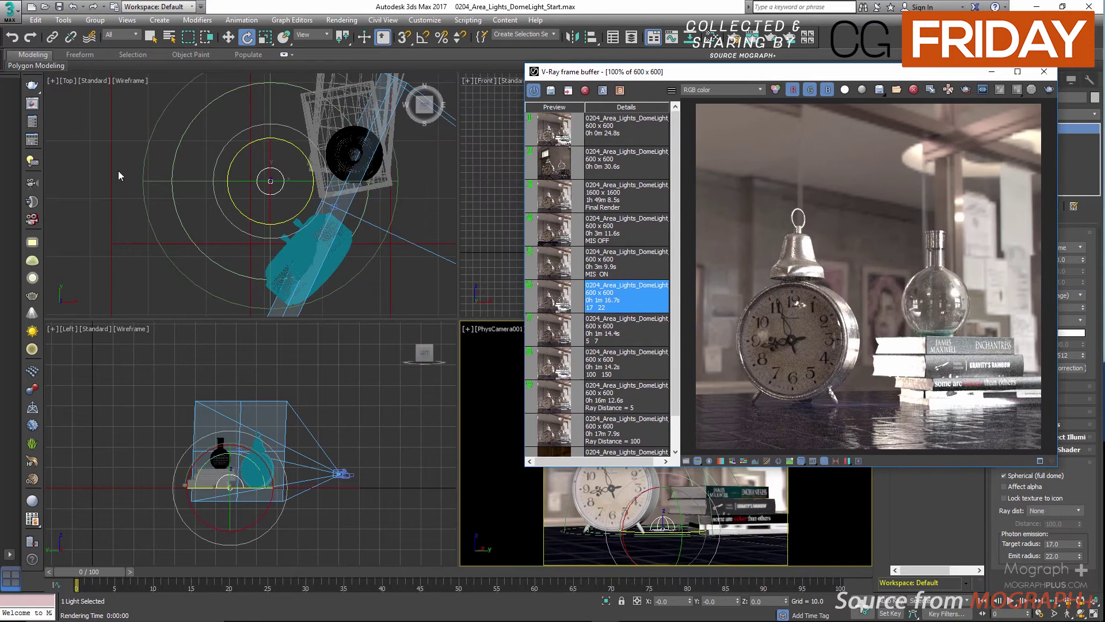
left_click(209, 213)
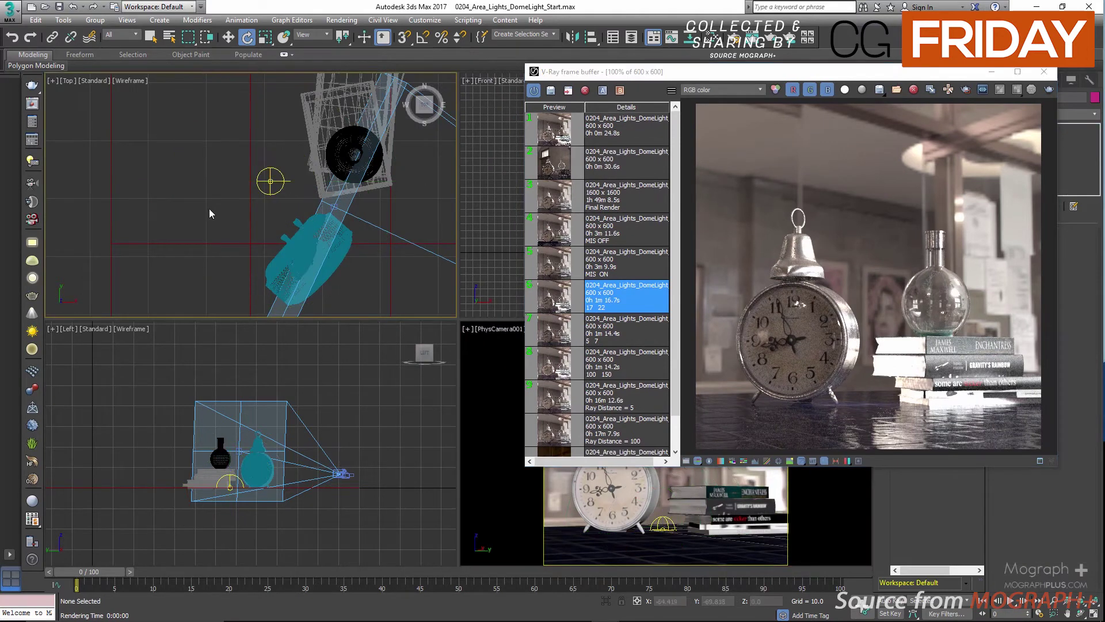
left_click(252, 190)
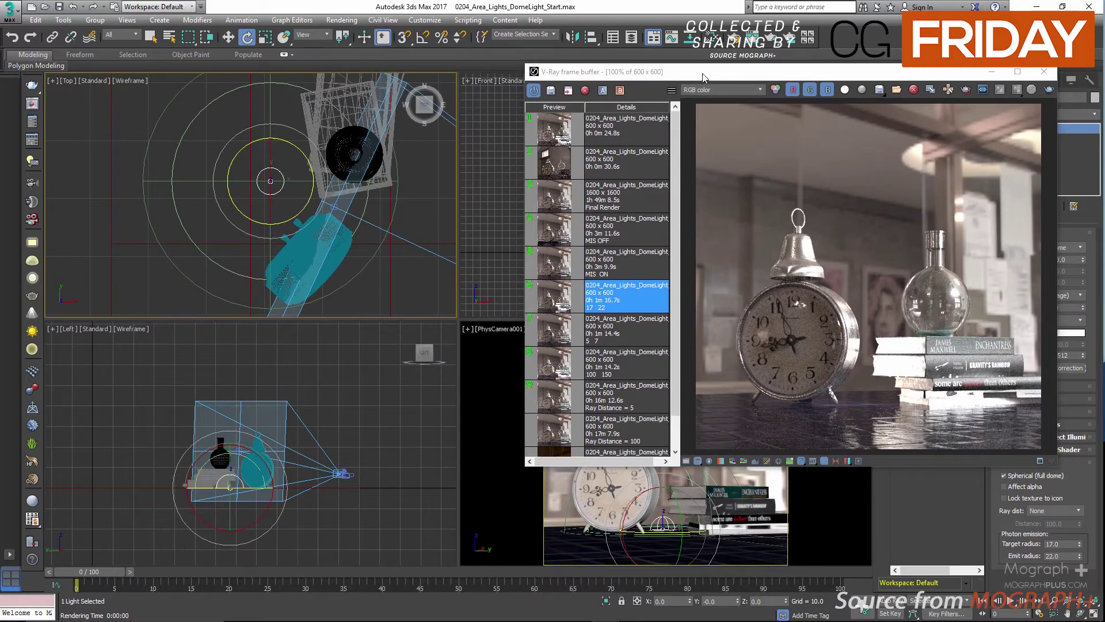
left_click_drag(704, 77, 432, 77)
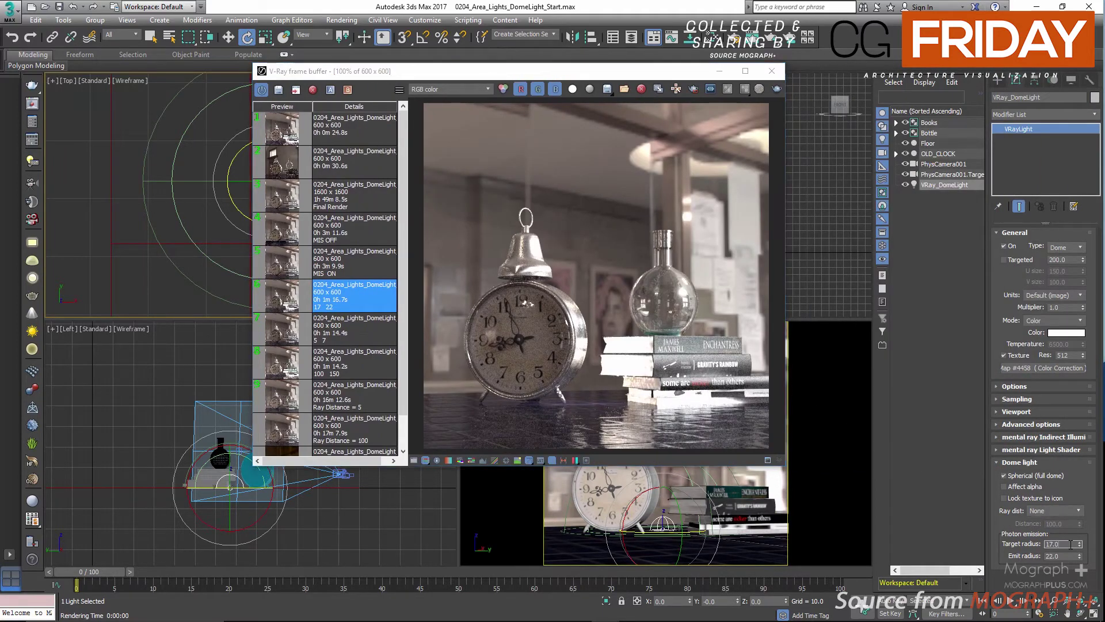
- Raise the dome photon emit radius to 150 and load the 100/150 render from history
left_click_drag(1080, 544, 1059, 554)
type("15")
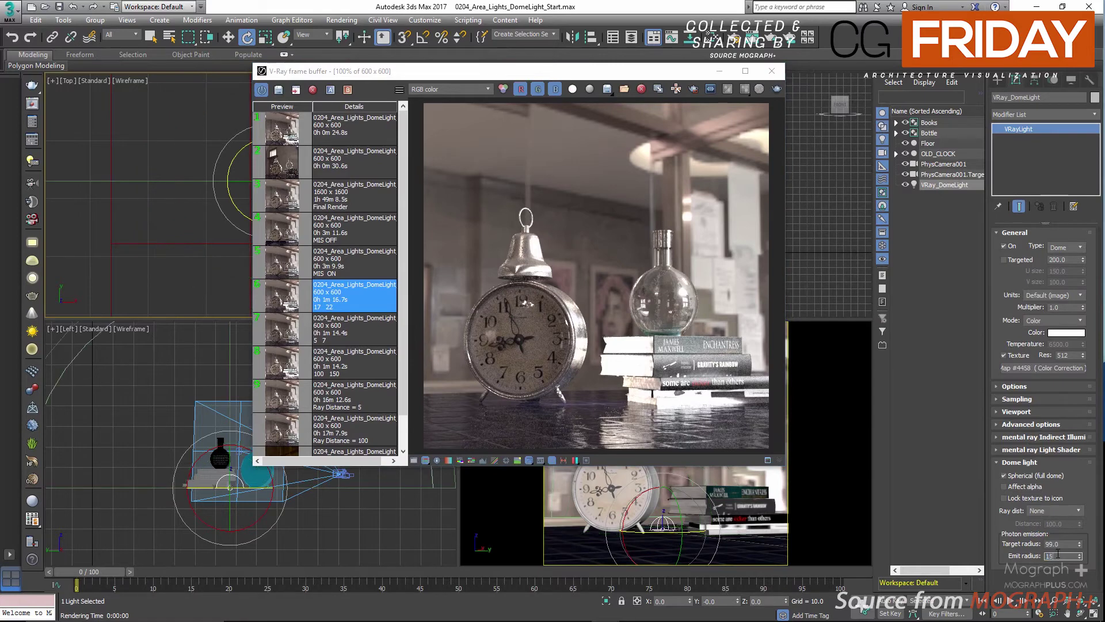
type("0")
key("Return")
double_click(288, 362)
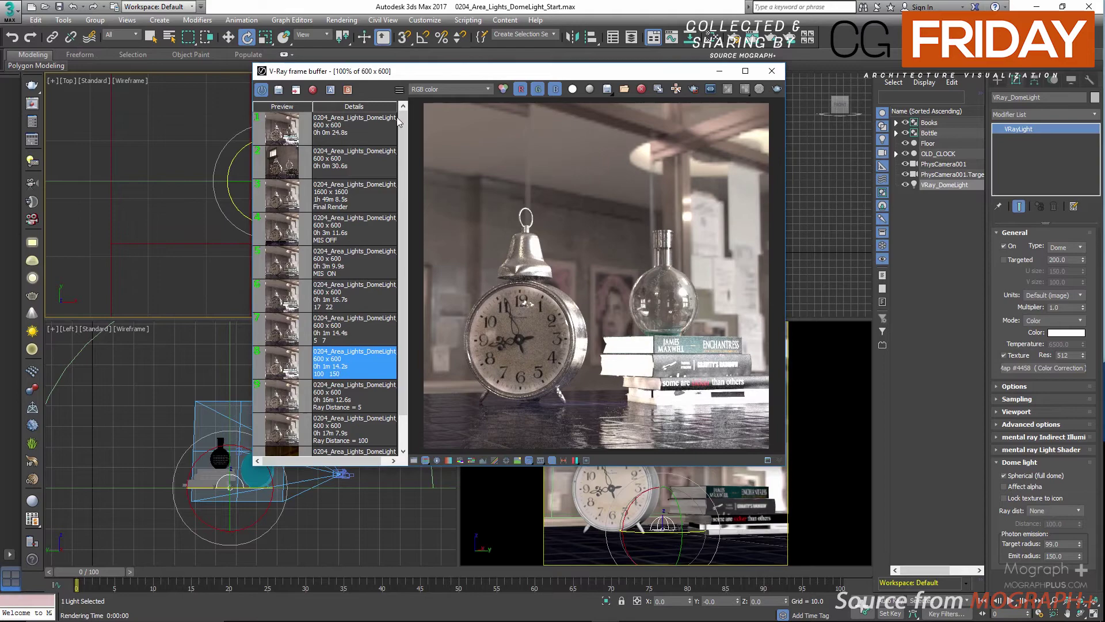
- Compare the 17/22 and 100/150 history renders, then bring up Render Setup for the camera view
left_click_drag(423, 77, 732, 115)
scroll(261, 212, "down", 5)
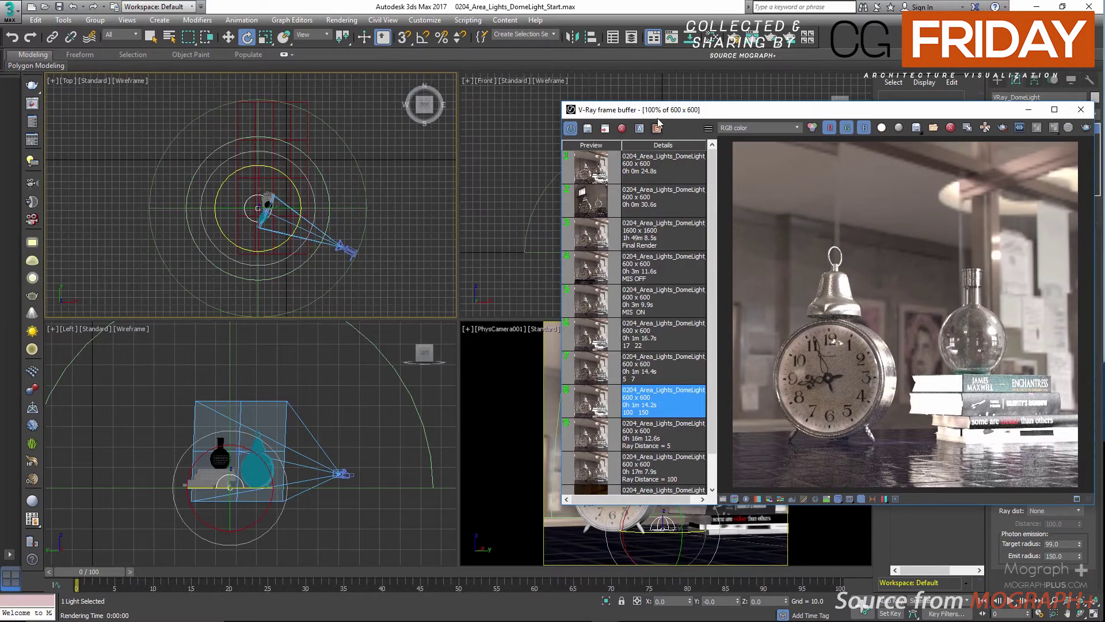
left_click_drag(660, 109, 281, 72)
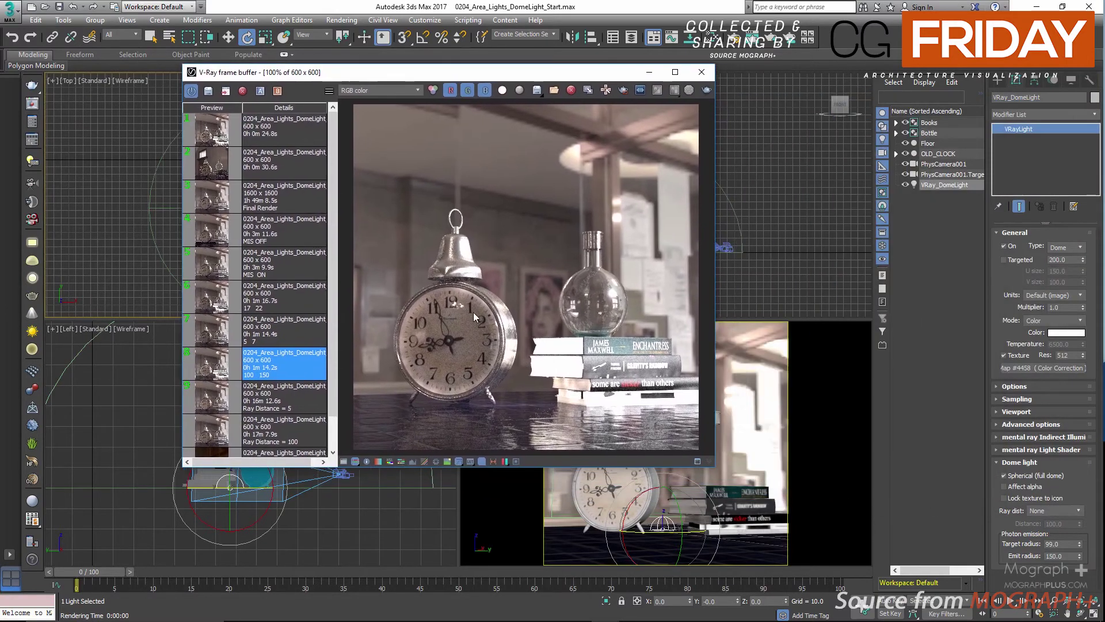
double_click(226, 304)
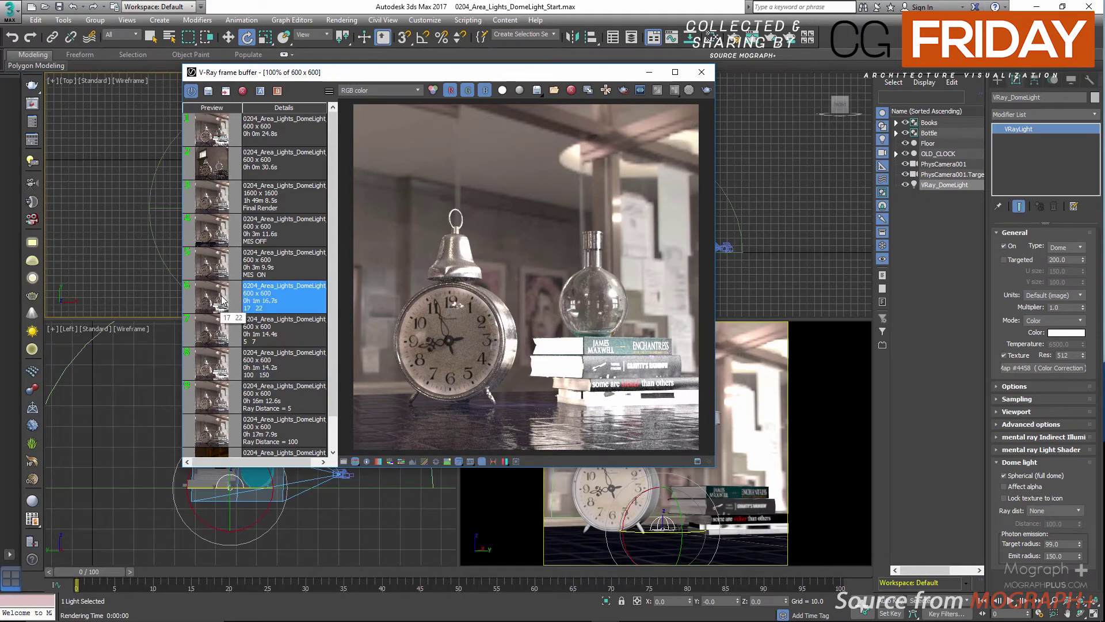
double_click(222, 372)
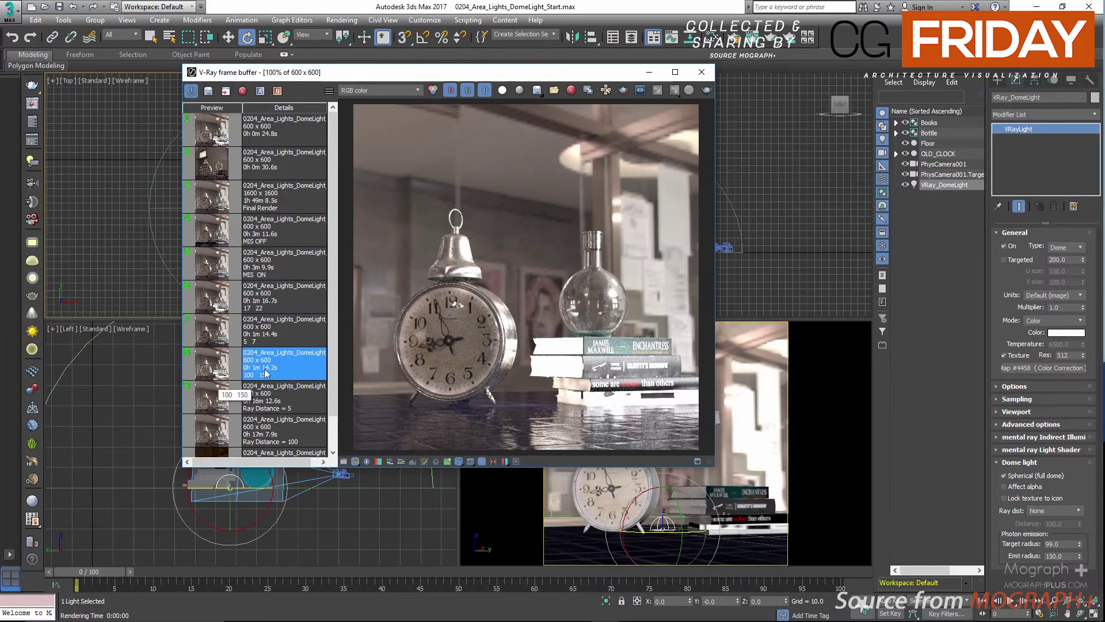
double_click(226, 303)
double_click(221, 360)
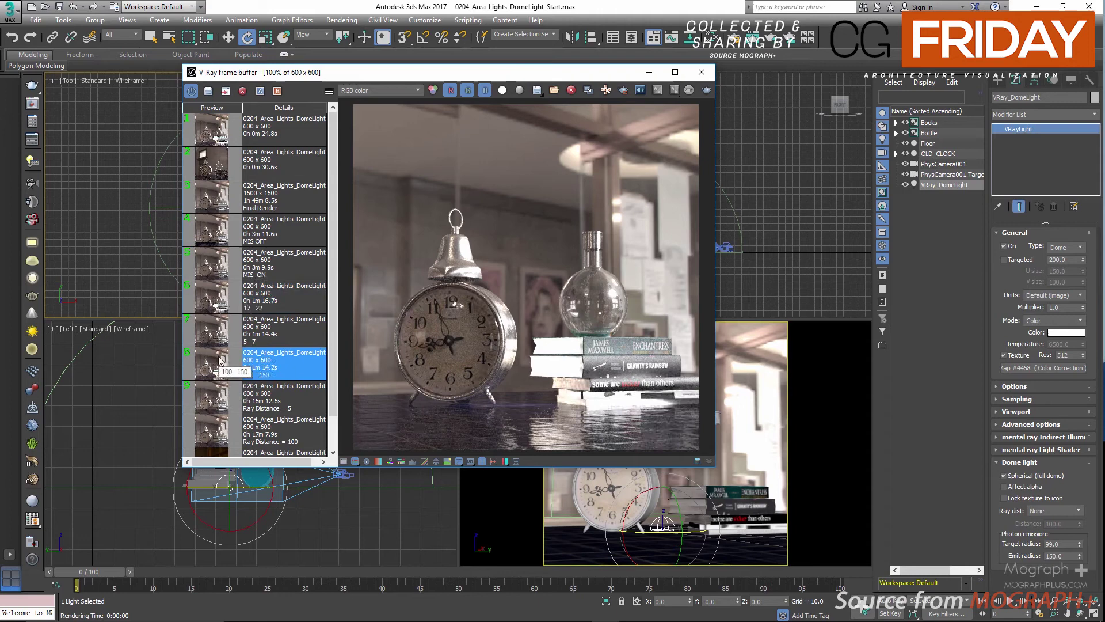
double_click(223, 305)
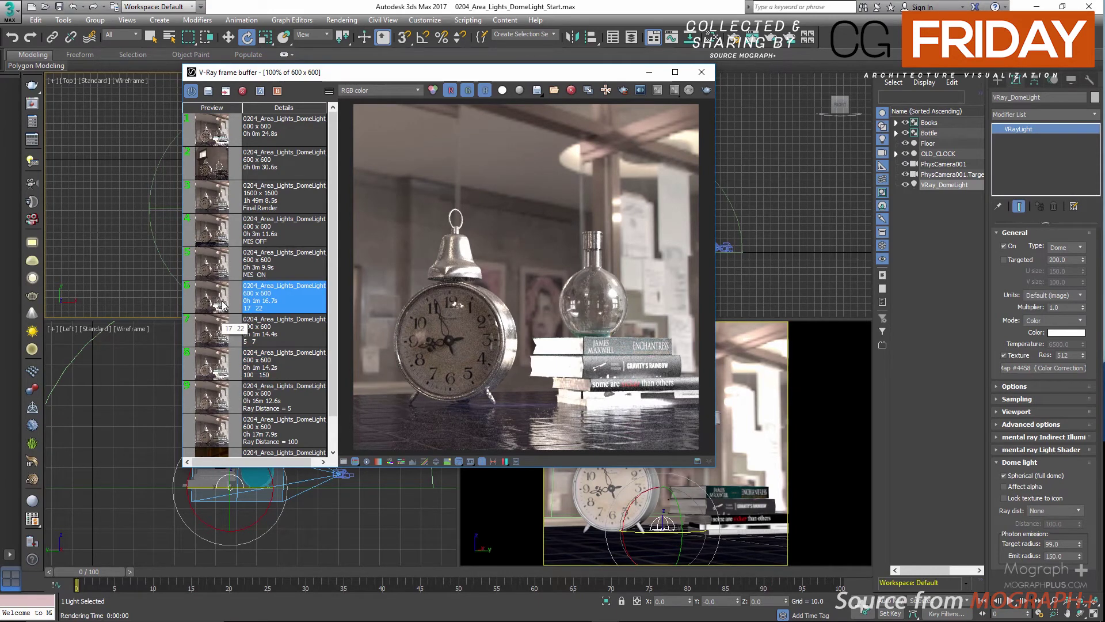
left_click(809, 361)
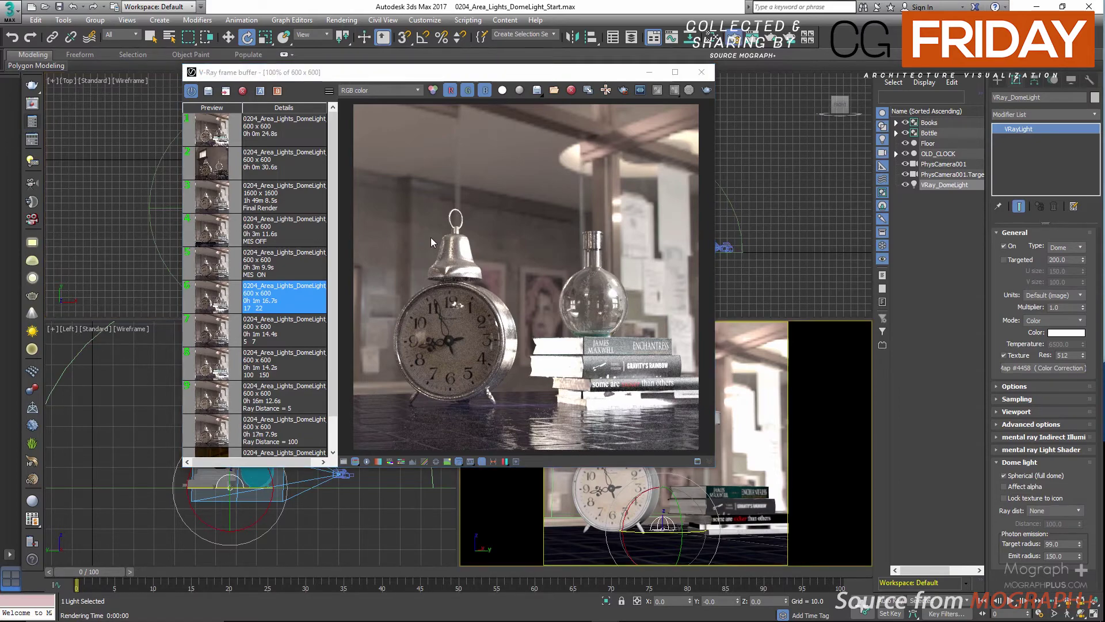
key("F10")
- Collapse GI Caustics and expand the dome light's Advanced options showing Use MIS
left_click(347, 149)
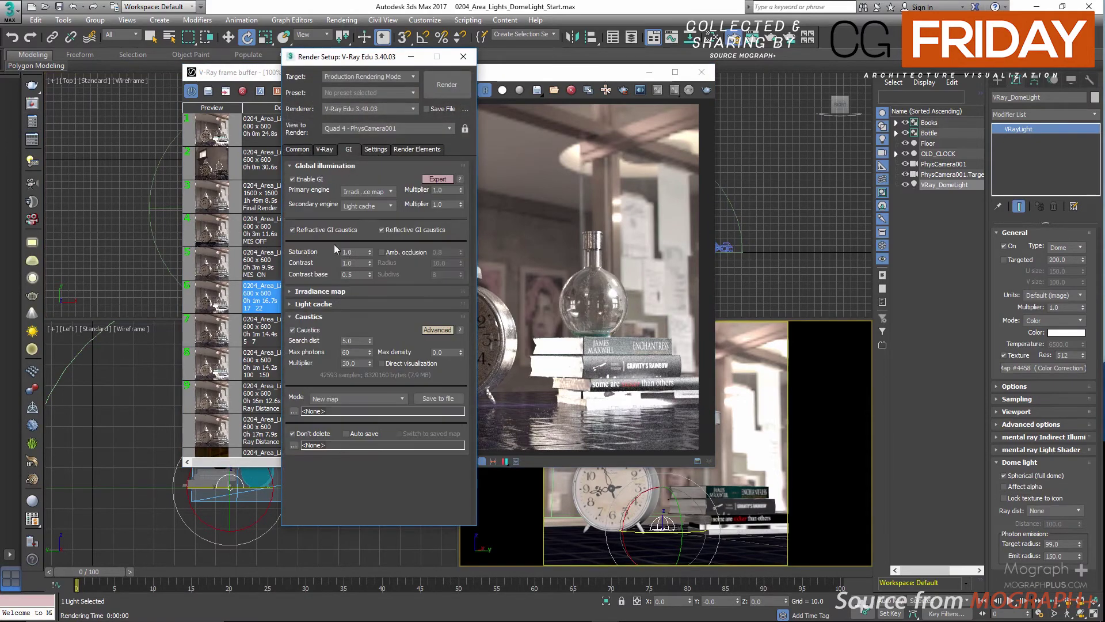
left_click(313, 317)
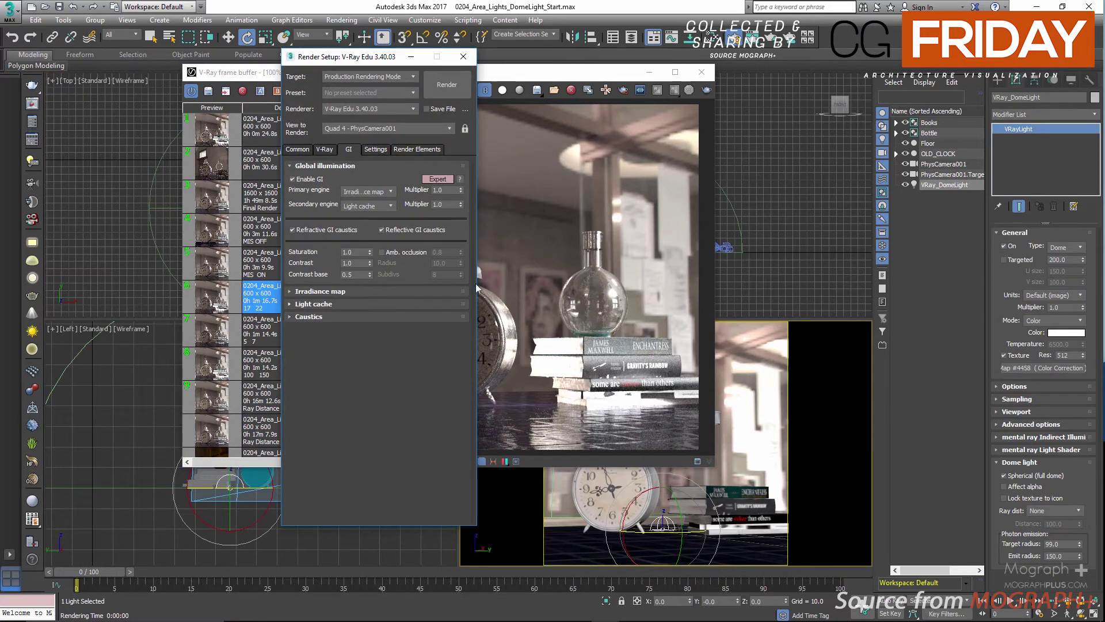
left_click(1027, 464)
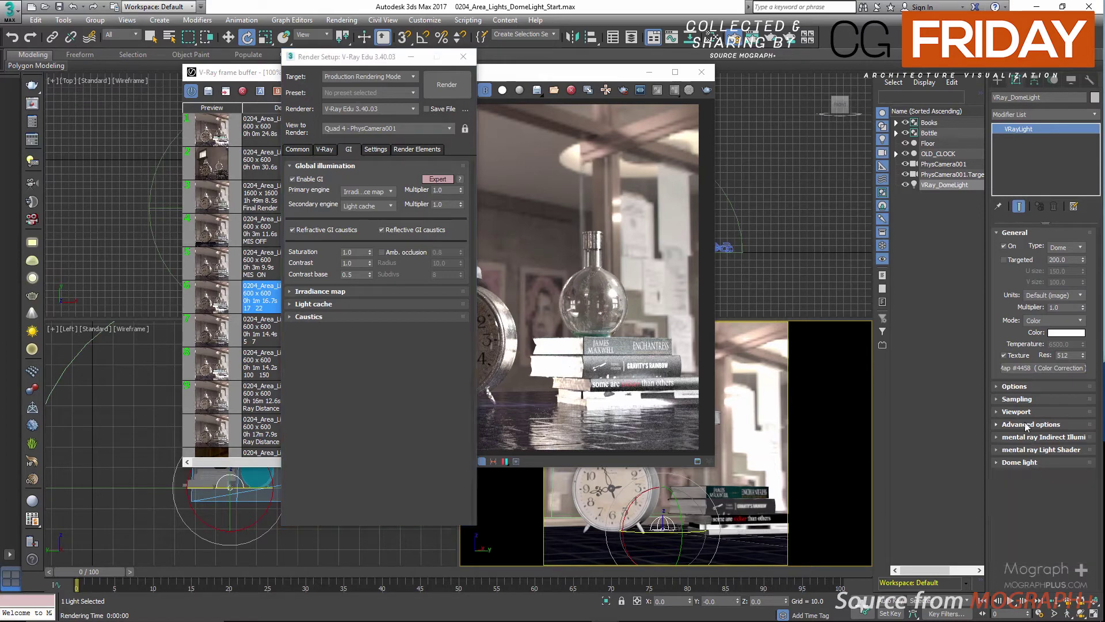
left_click(1027, 426)
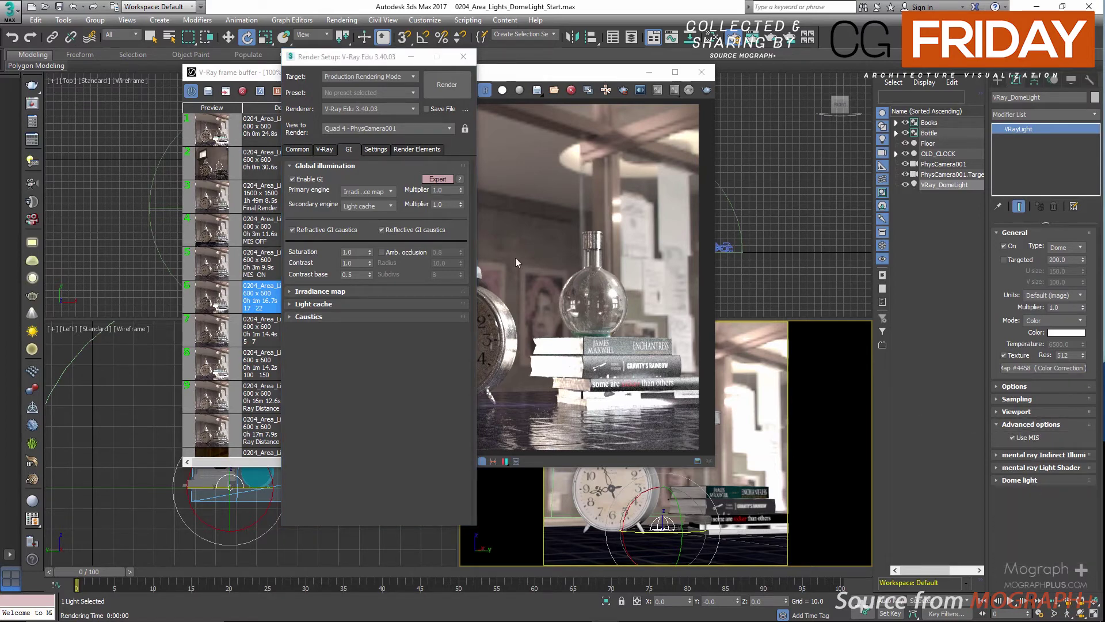
- Open the Slate Material Editor and preview the VRayHDRI hallway panorama image
key("m")
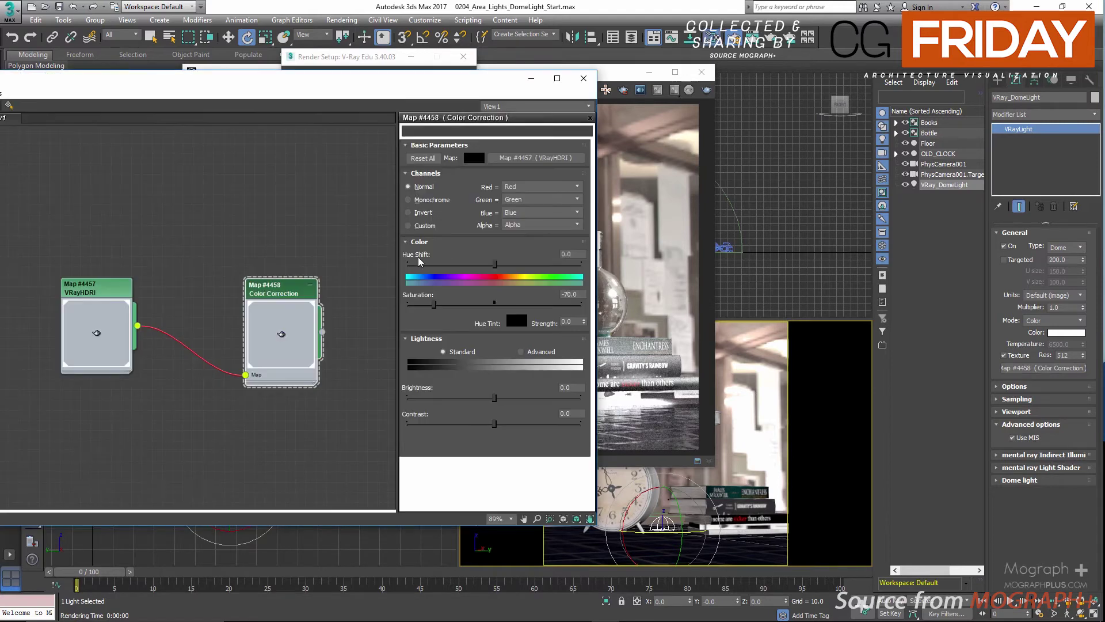
double_click(80, 290)
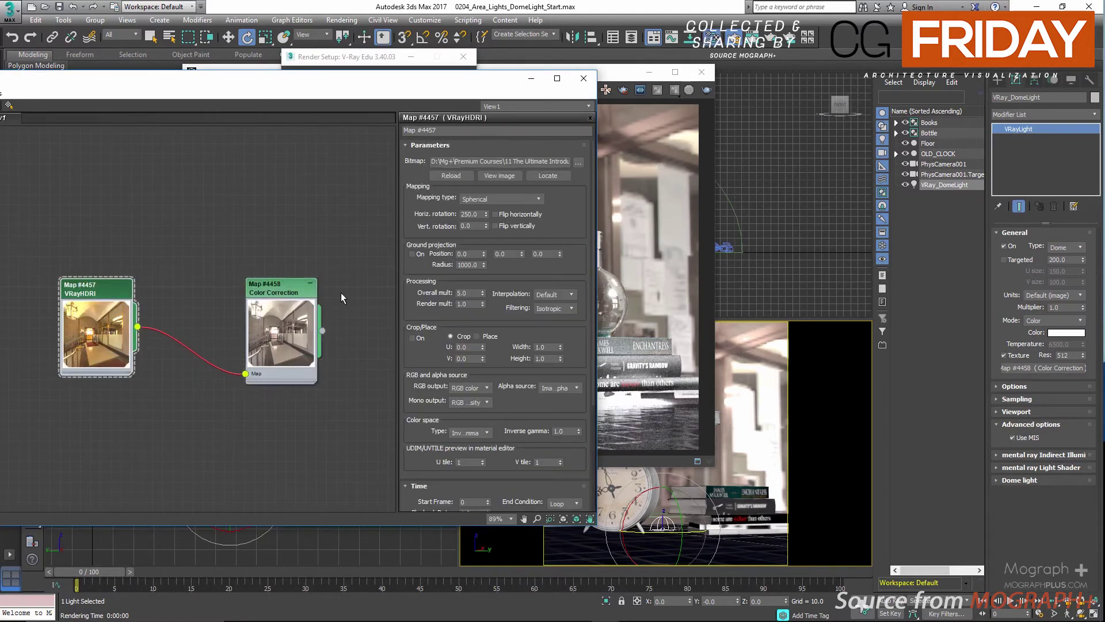
left_click(487, 179)
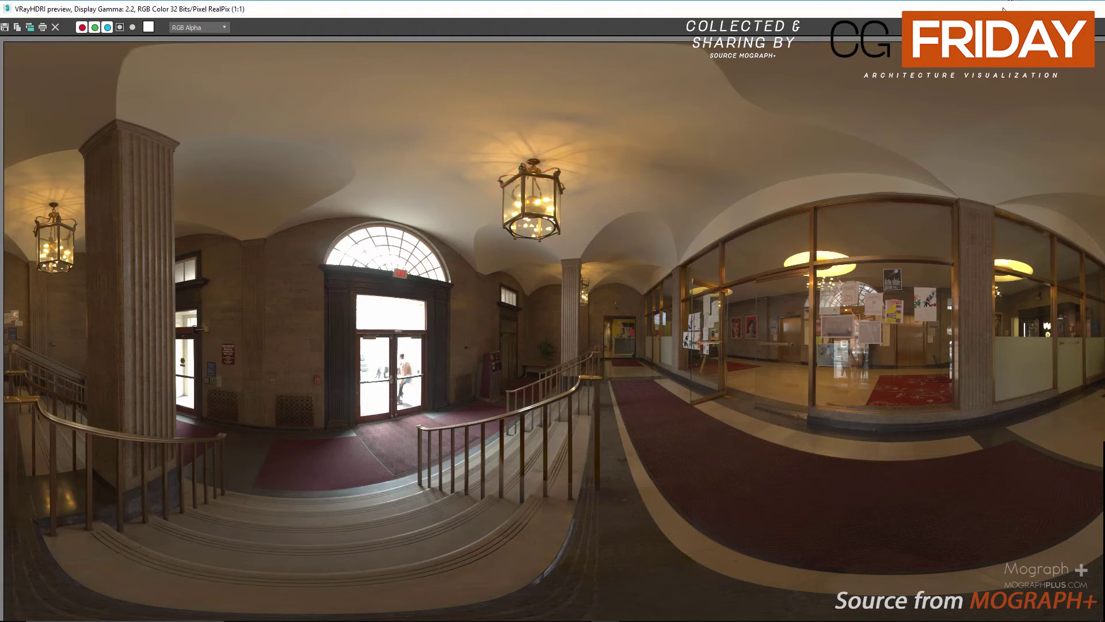
left_click_drag(1003, 9, 792, 20)
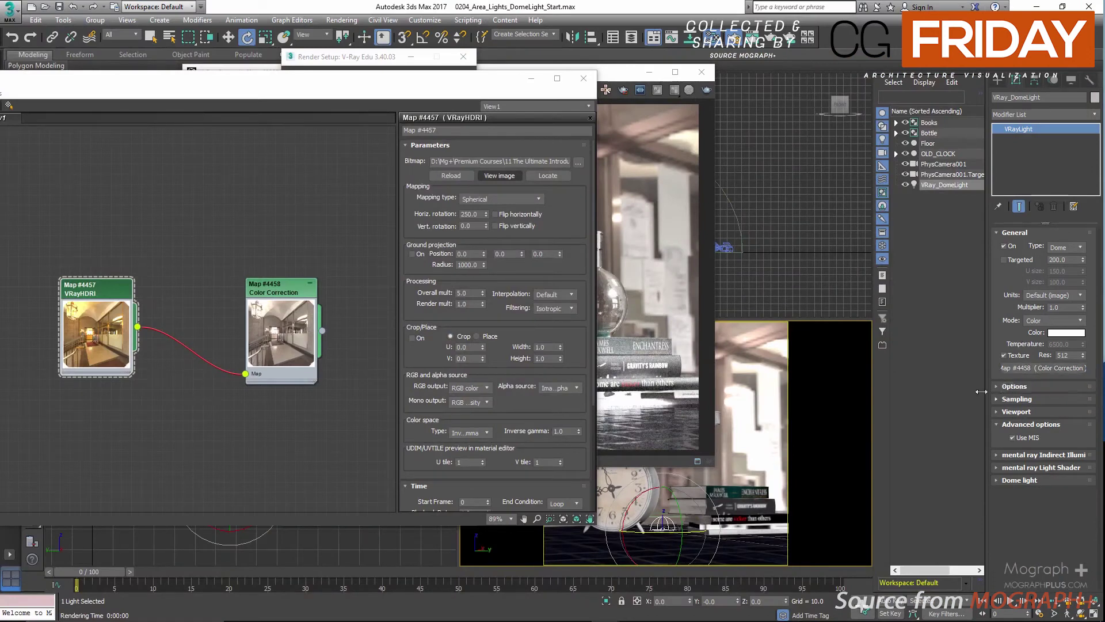
- Set the progressive sampler's render time to 3.0 minutes
left_click(583, 78)
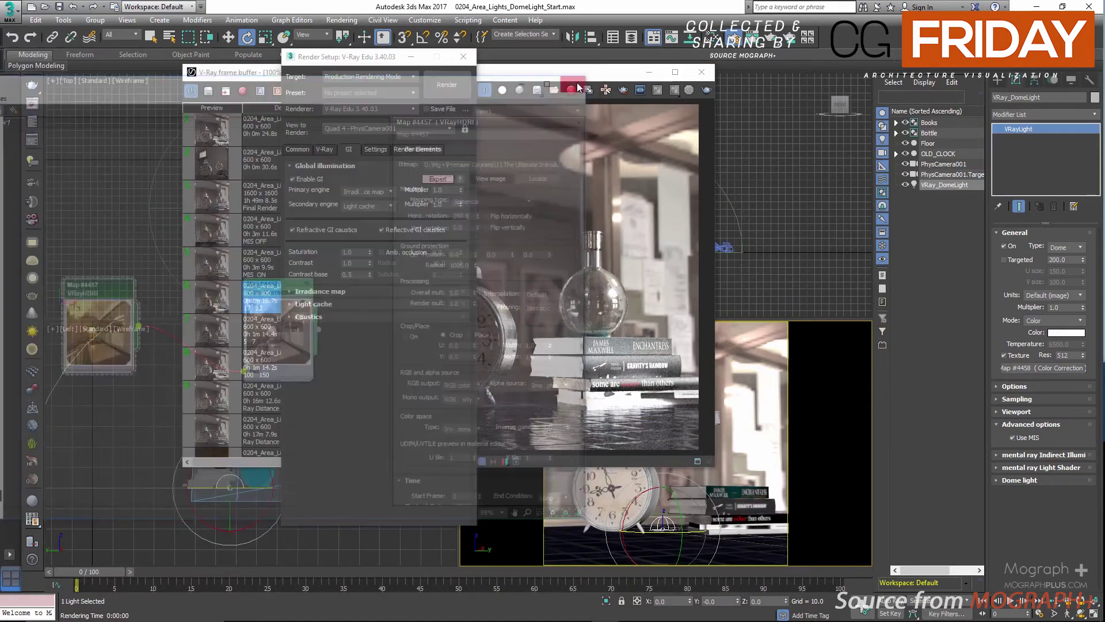
left_click(464, 57)
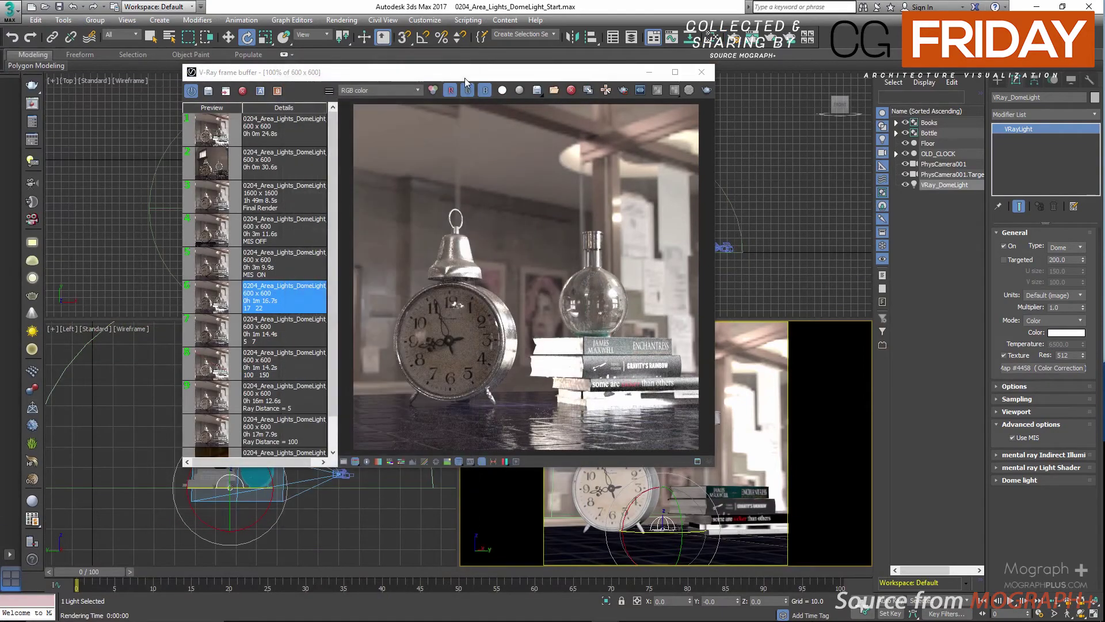
left_click_drag(501, 72, 512, 76)
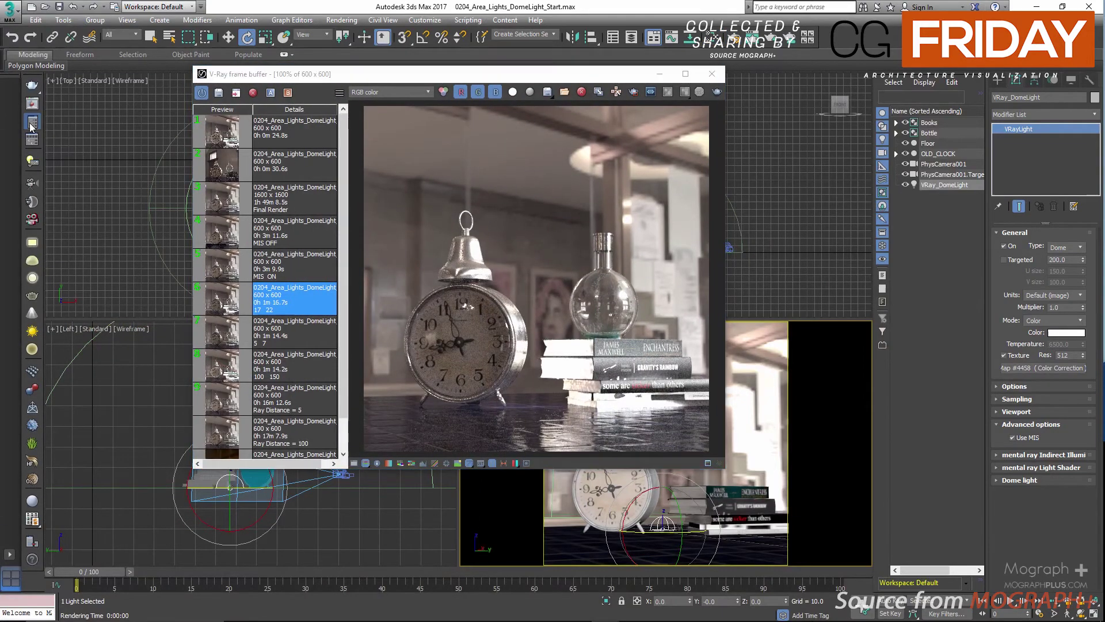
key("F10")
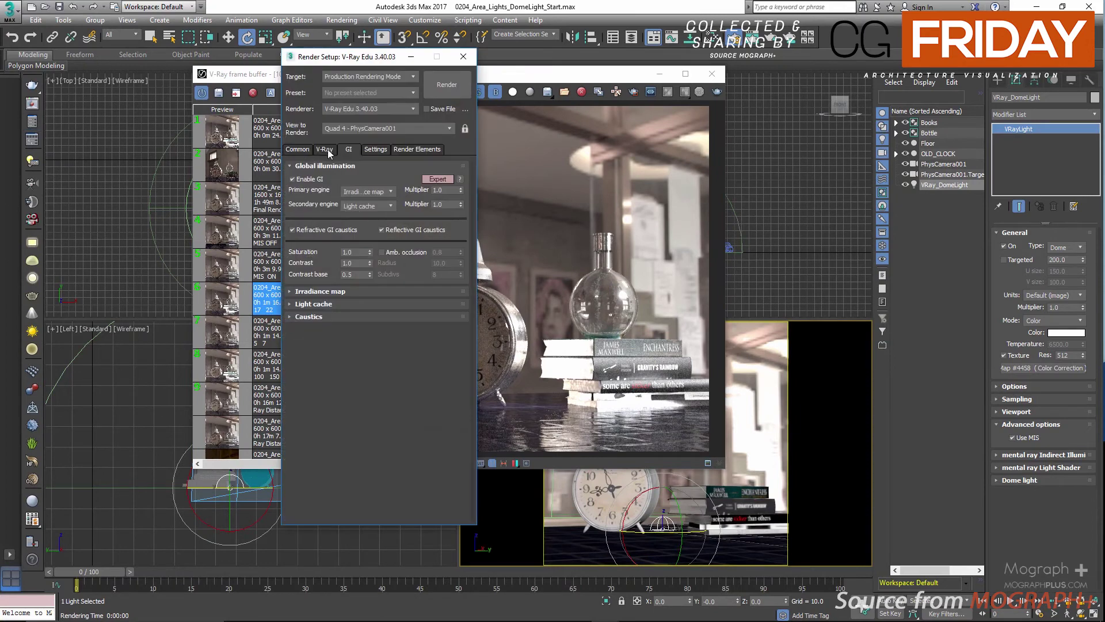
left_click(326, 149)
double_click(356, 321)
type("3.0")
key("Return")
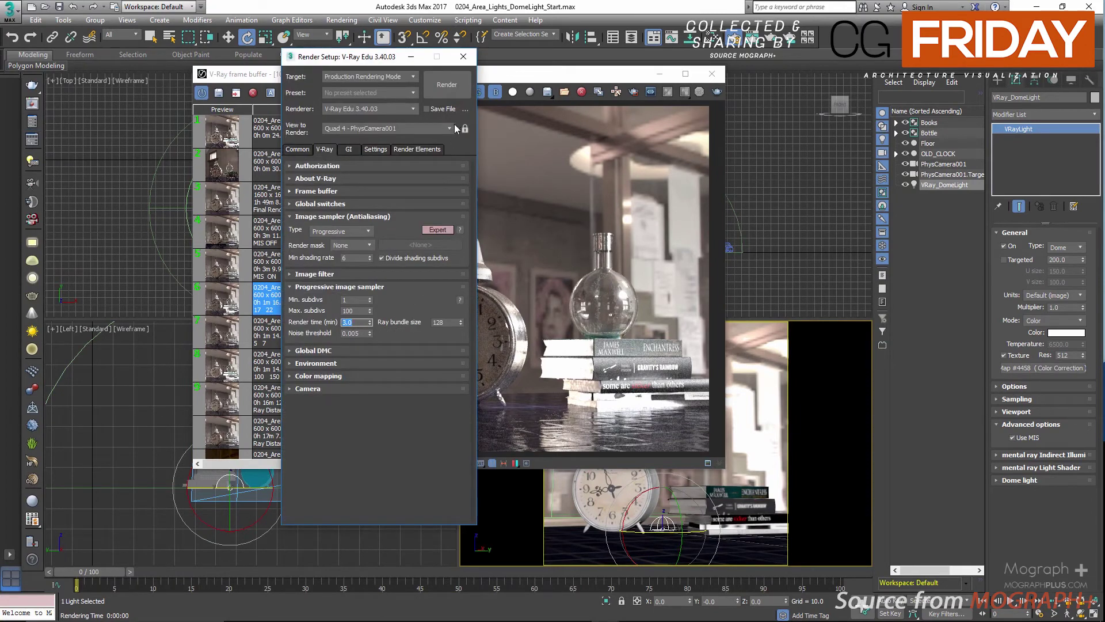
- Add VRayGlobalIllumination, VRayLighting and VRayReflection render elements
left_click(422, 149)
left_click(305, 193)
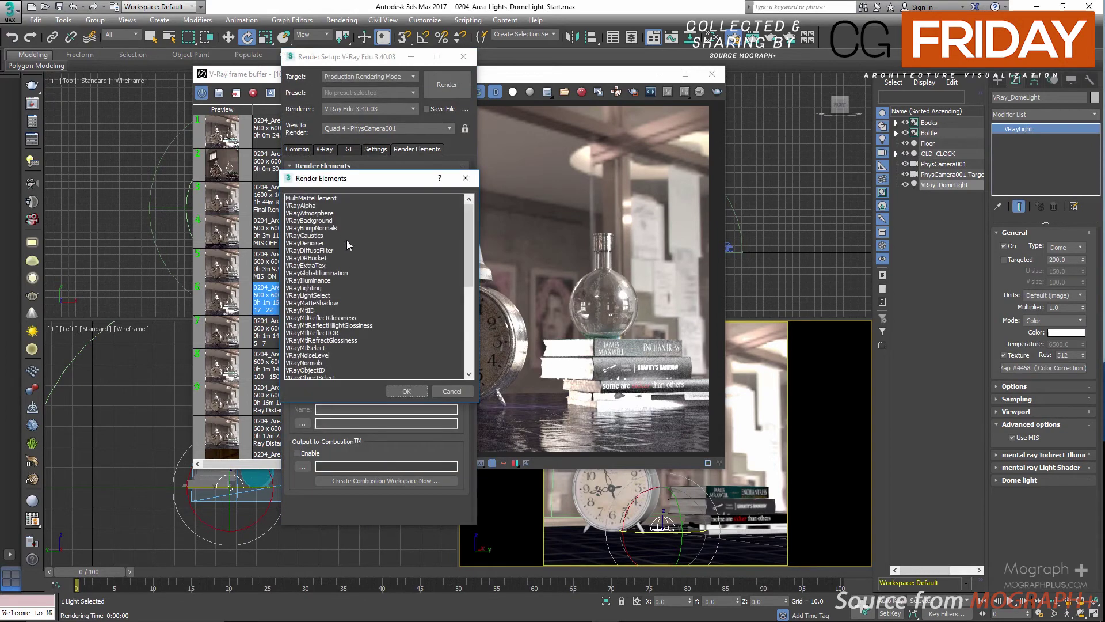
left_click(324, 273)
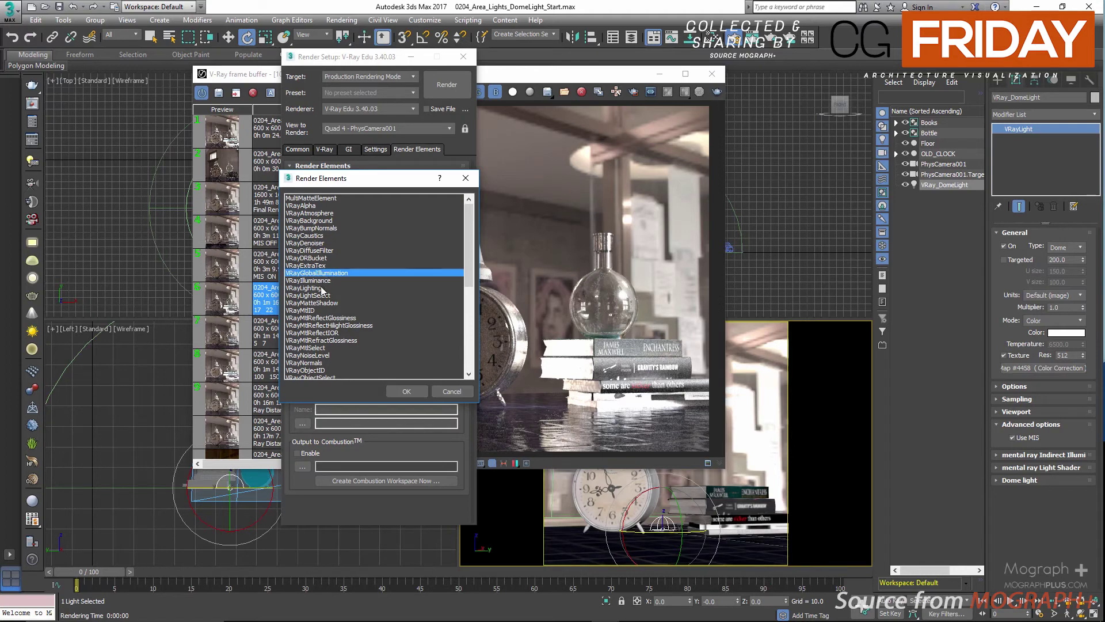
left_click(337, 288, "ctrl")
scroll(355, 333, "down", 2)
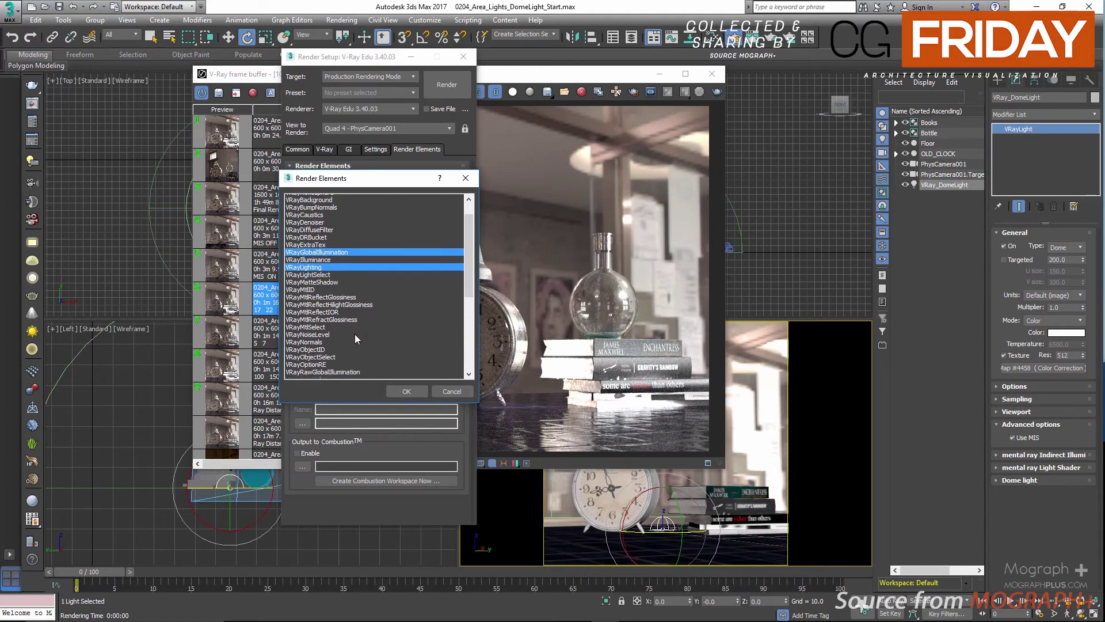
scroll(354, 333, "down", 3)
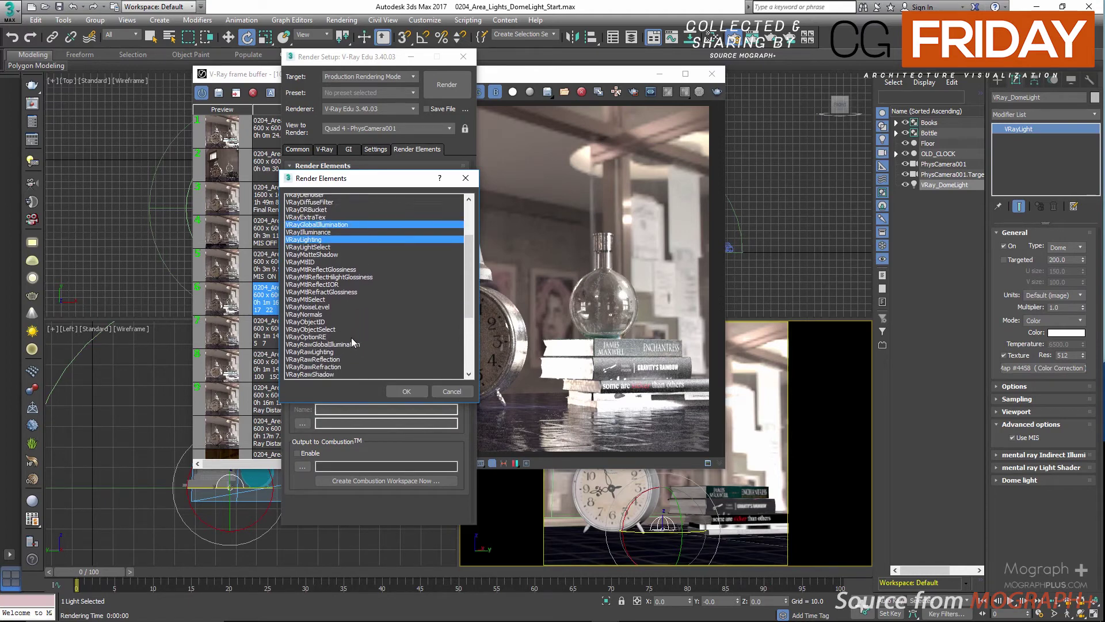
scroll(346, 346, "down", 1)
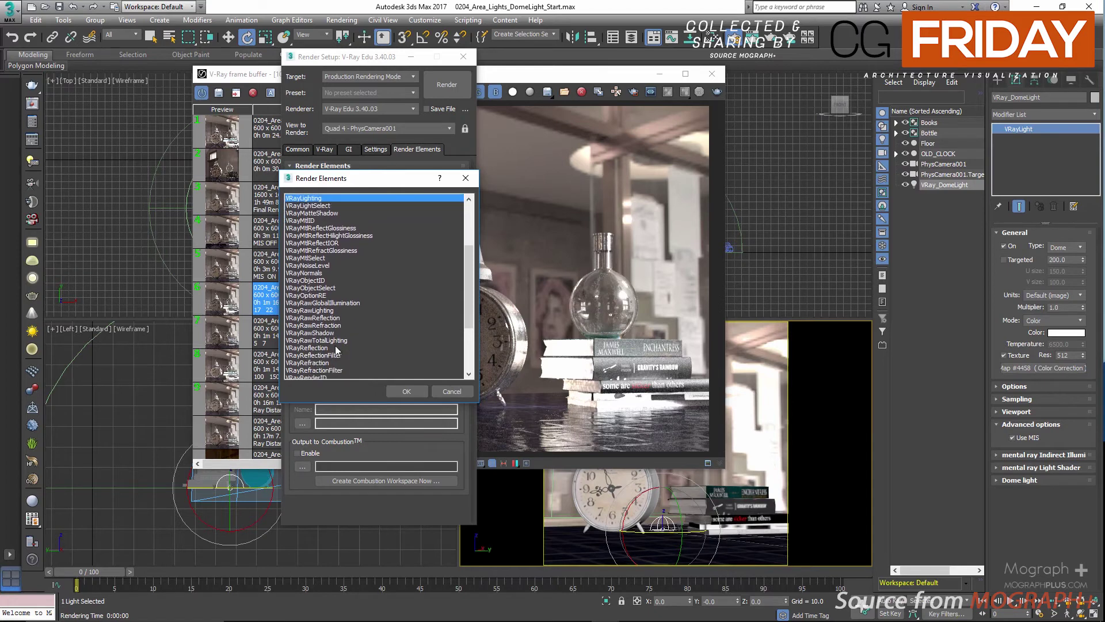
left_click(335, 348, "ctrl")
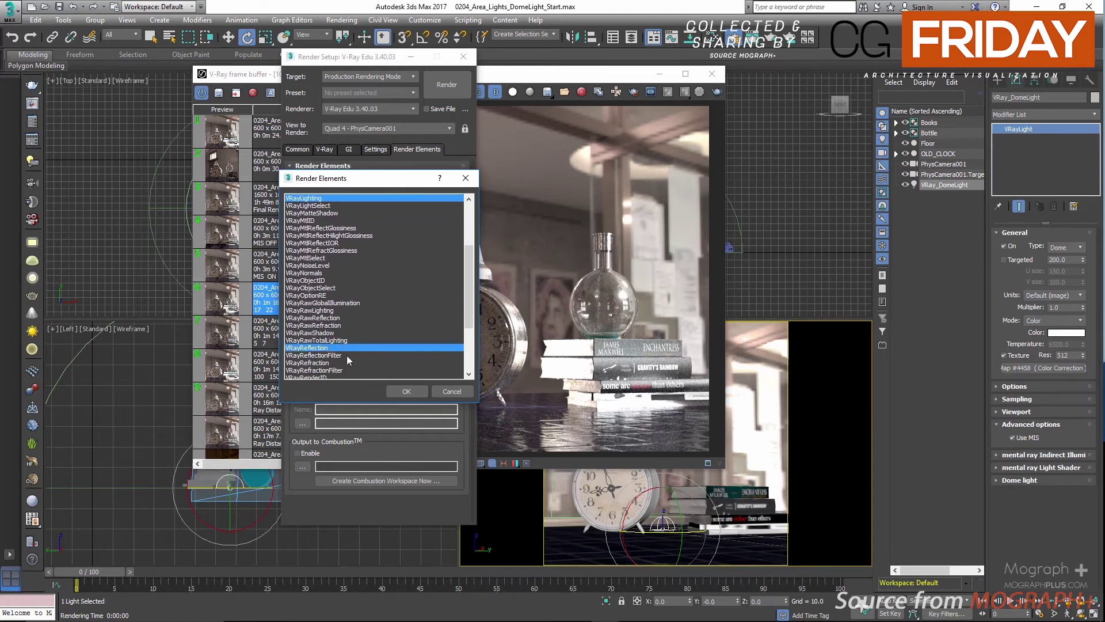
left_click(407, 392)
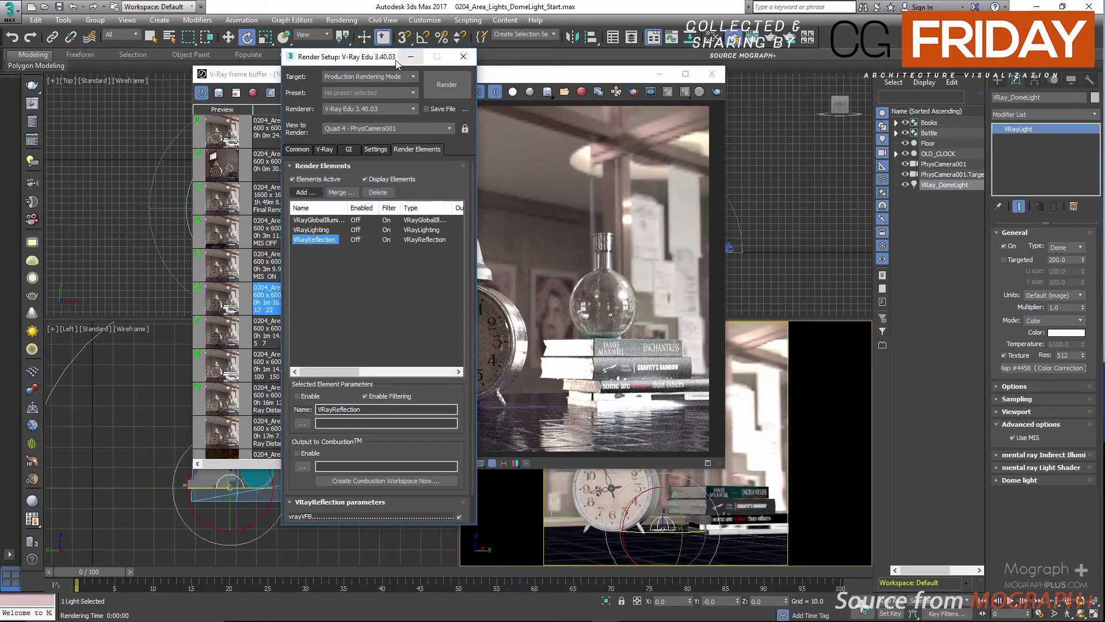
- Close Render Setup and compare the MIS OFF and MIS ON history renders, ending on MIS ON
left_click_drag(397, 65, 854, 70)
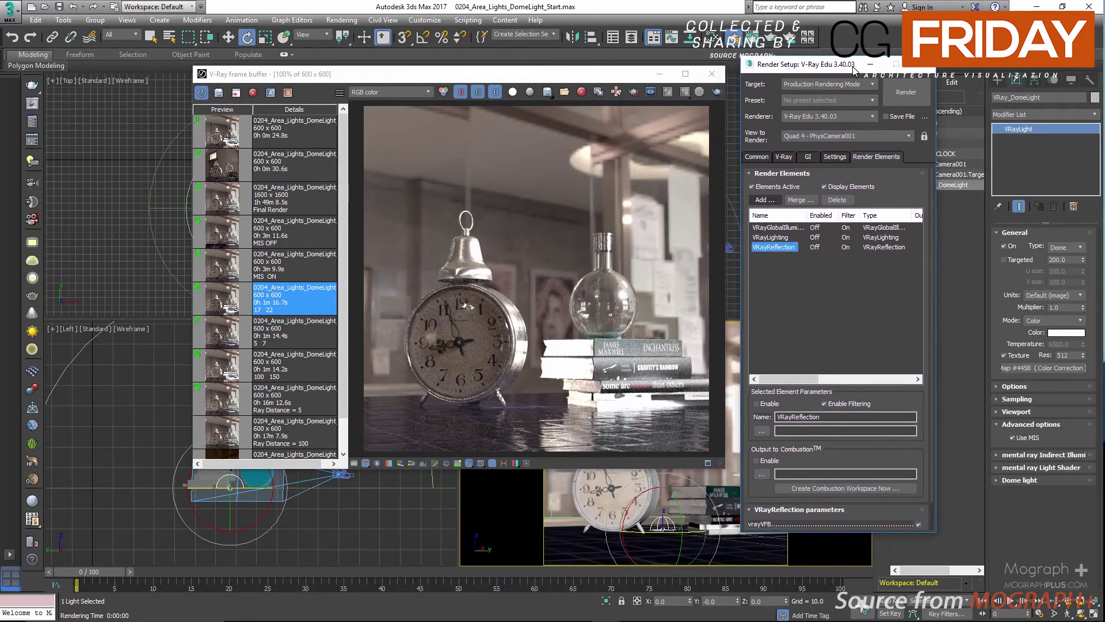
left_click(925, 65)
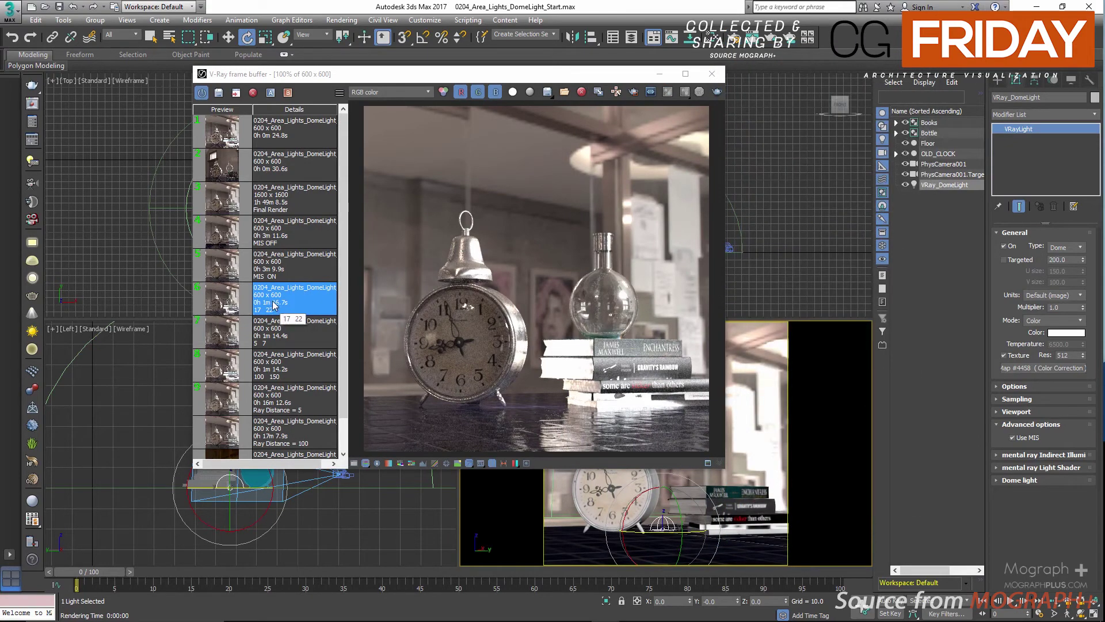
left_click(239, 240)
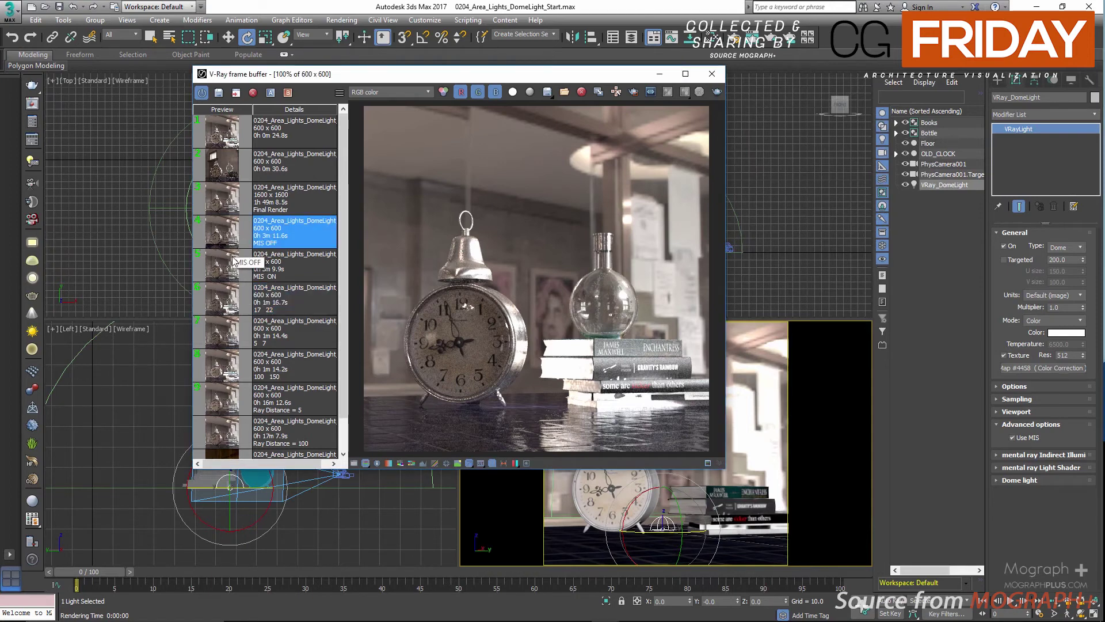
left_click(260, 269)
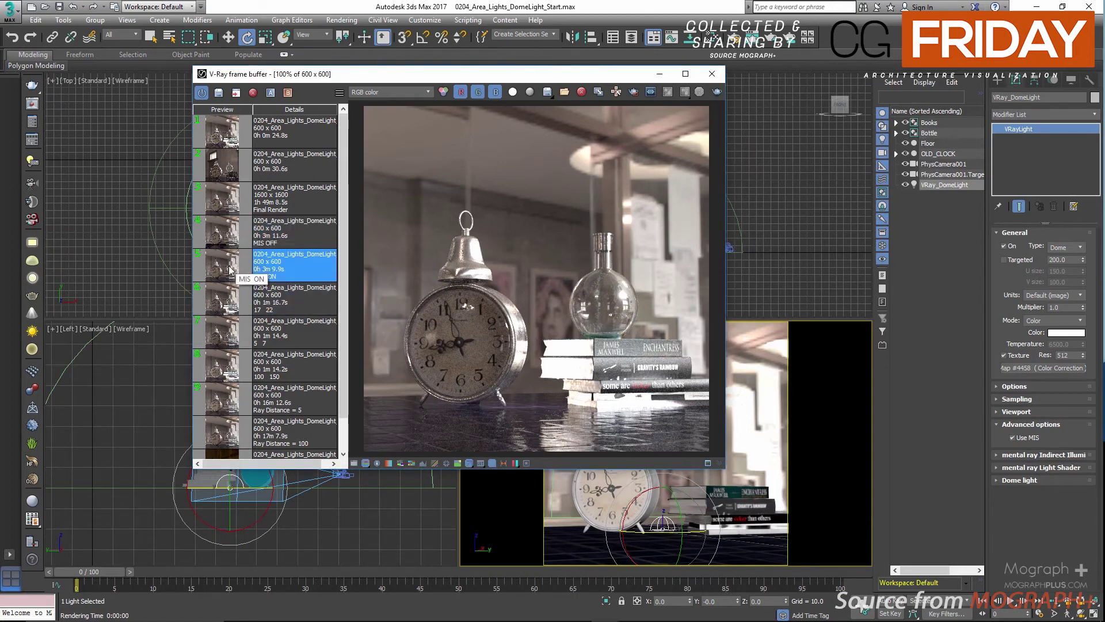
left_click(224, 240)
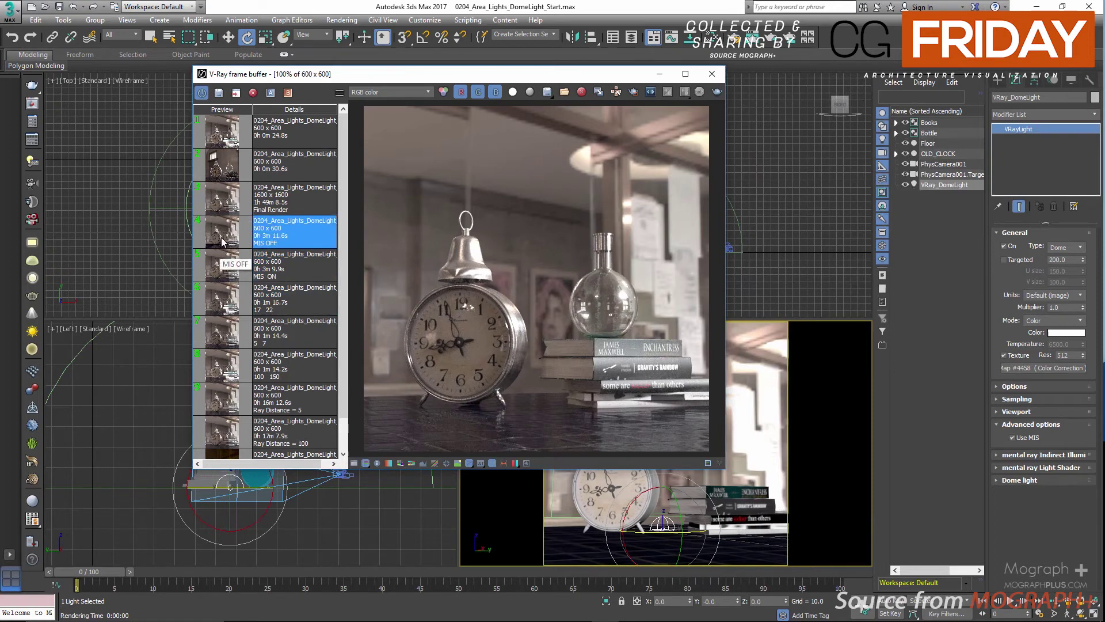
left_click(222, 270)
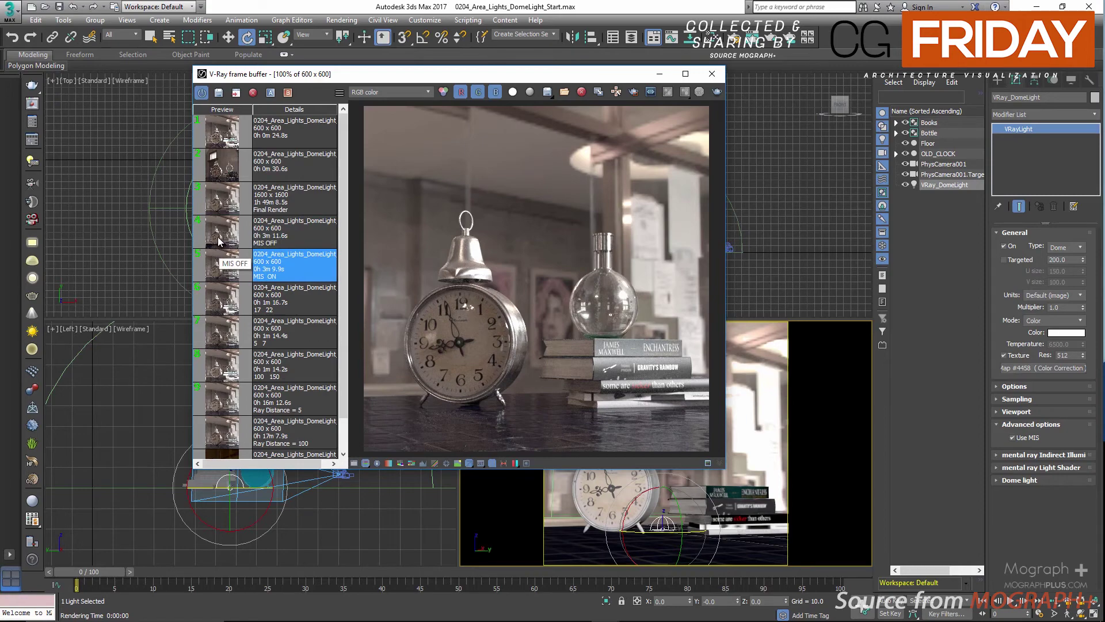
left_click(219, 242)
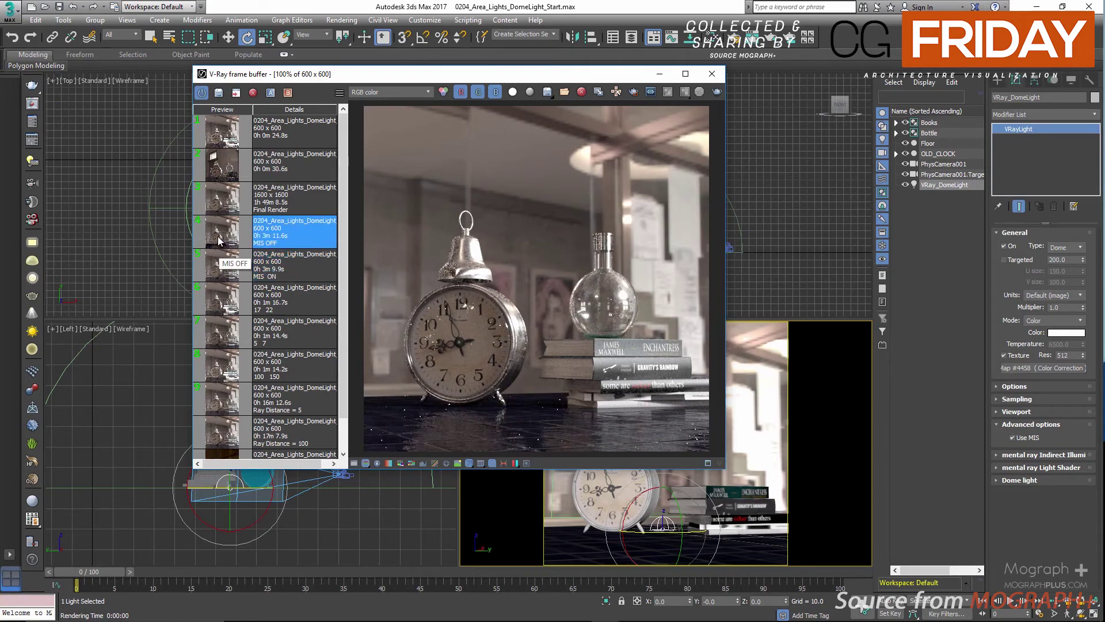
left_click(234, 264)
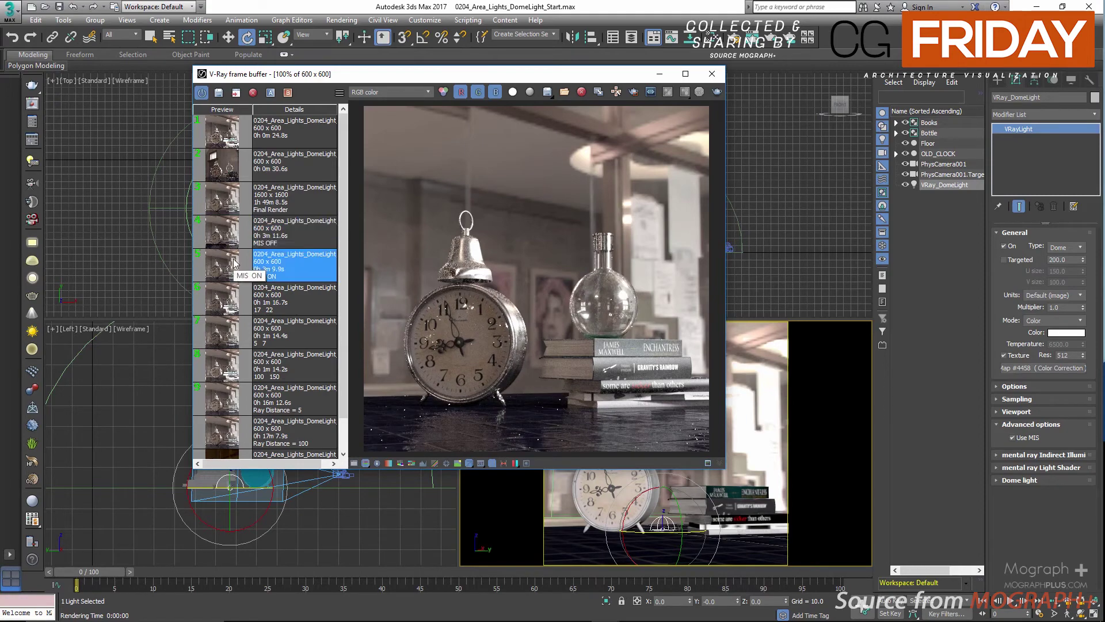
left_click(229, 235)
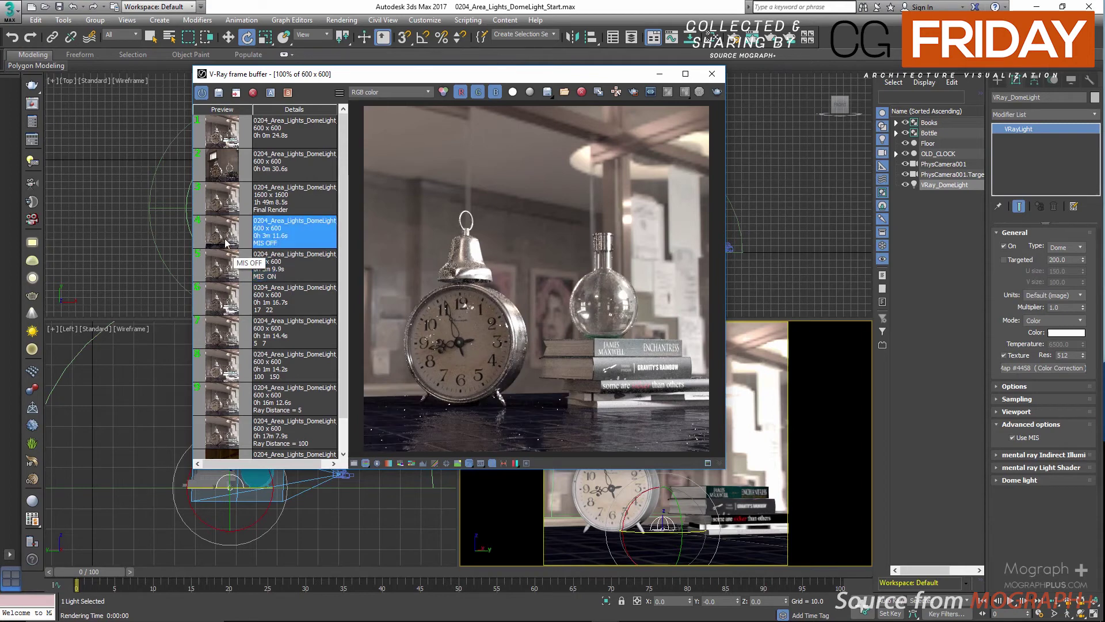
left_click(225, 275)
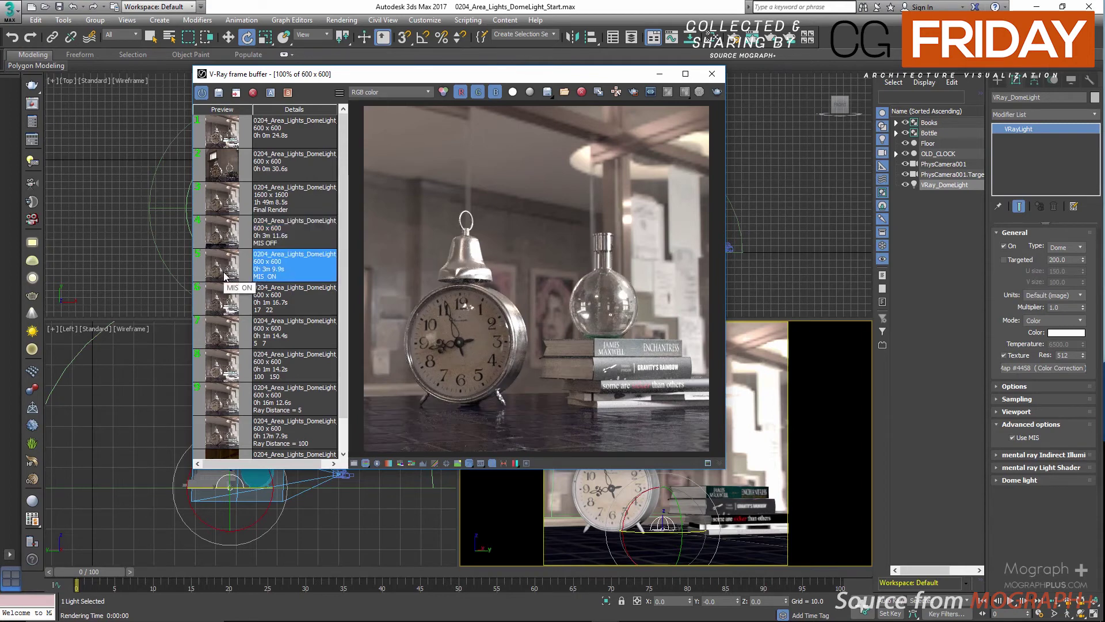
left_click(226, 243)
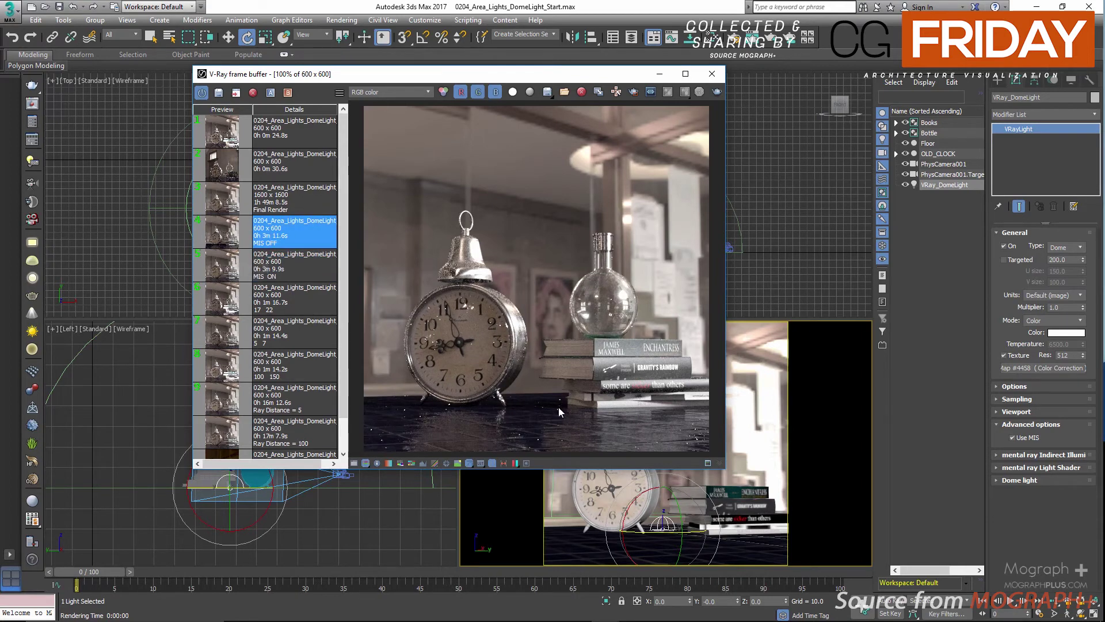
left_click(225, 267)
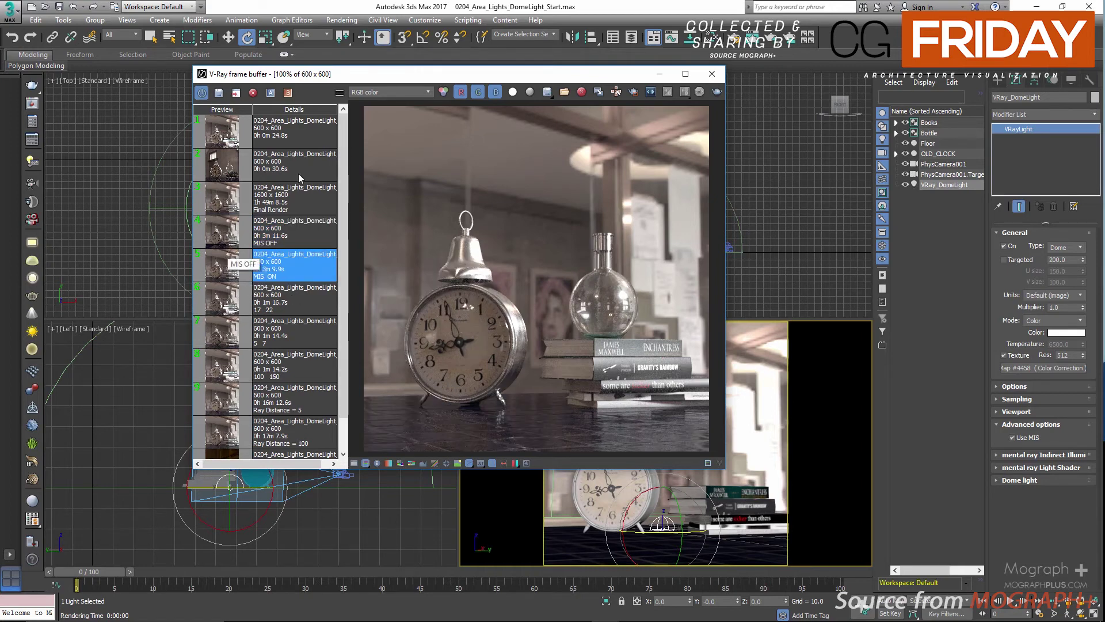
left_click(394, 93)
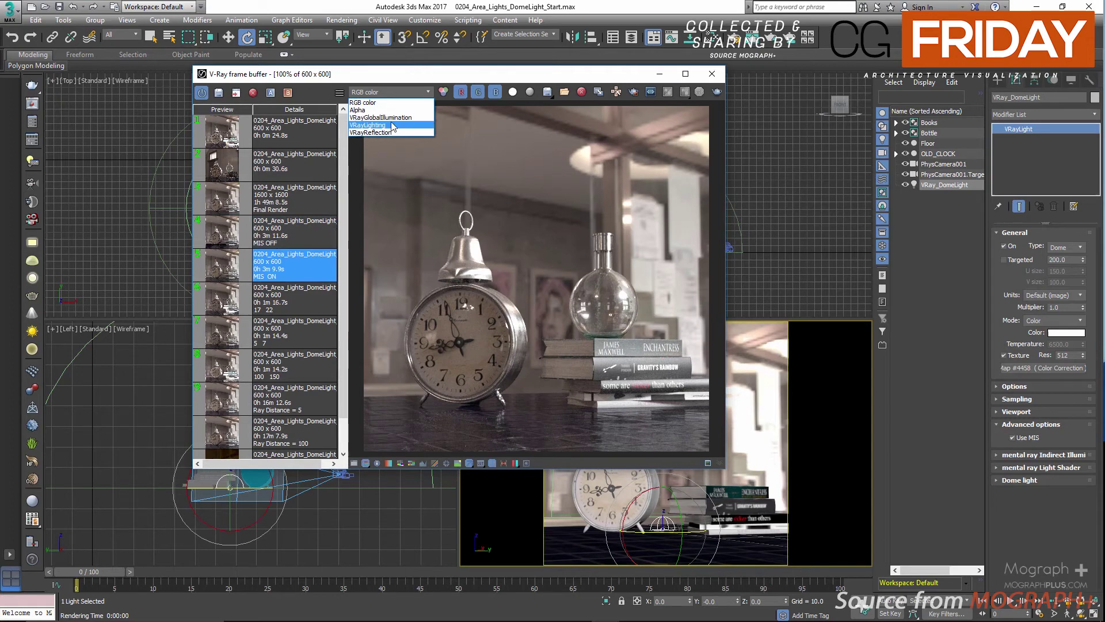
left_click(405, 118)
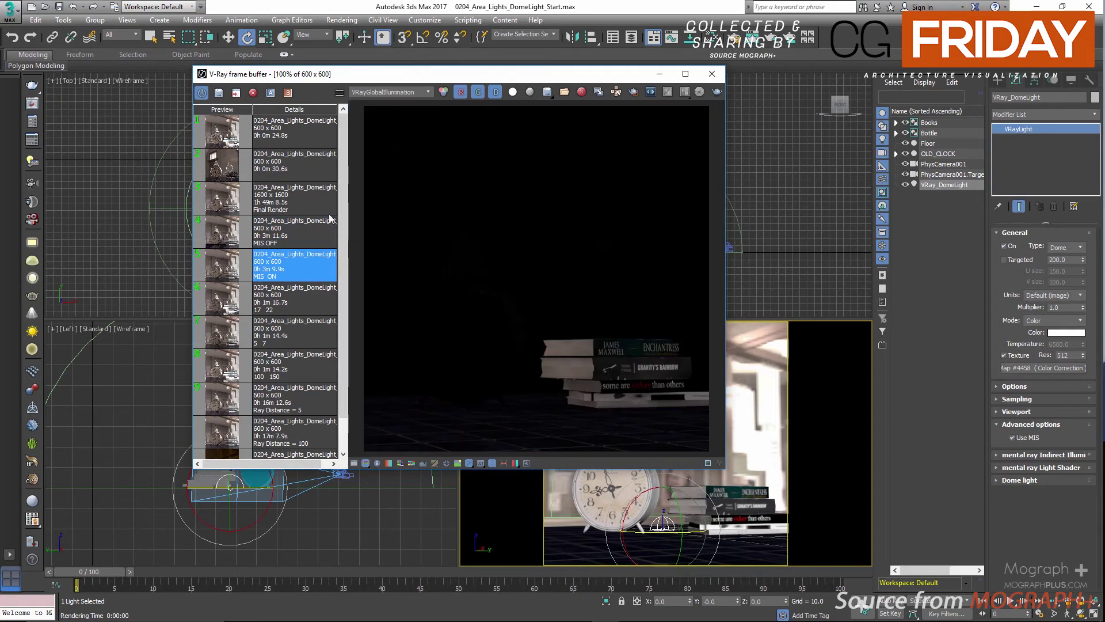
left_click(236, 239)
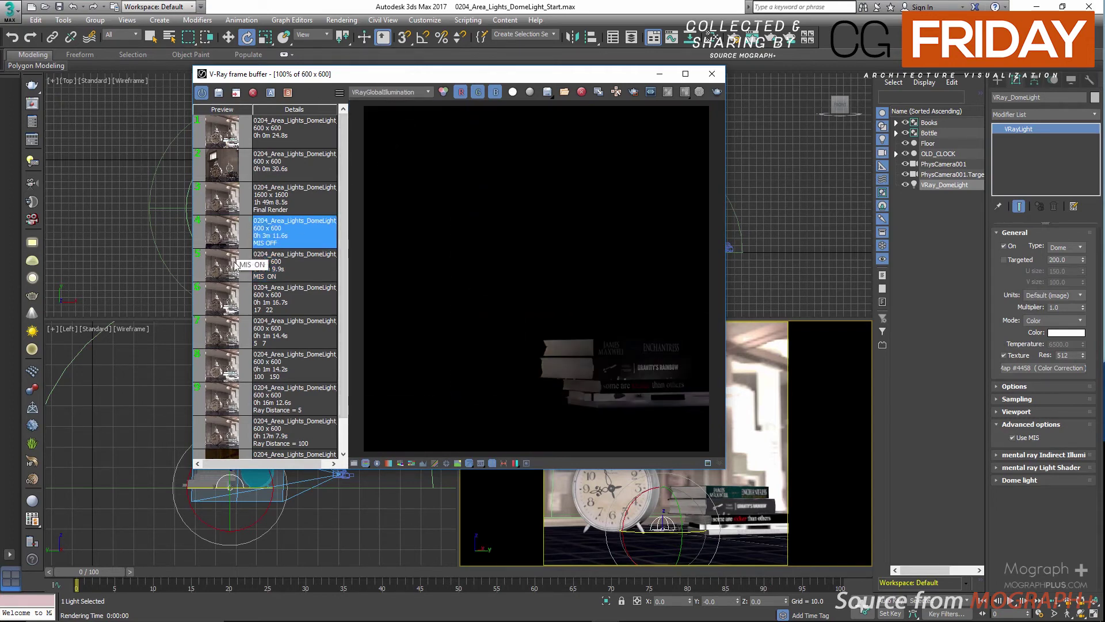
left_click(236, 265)
left_click(230, 247)
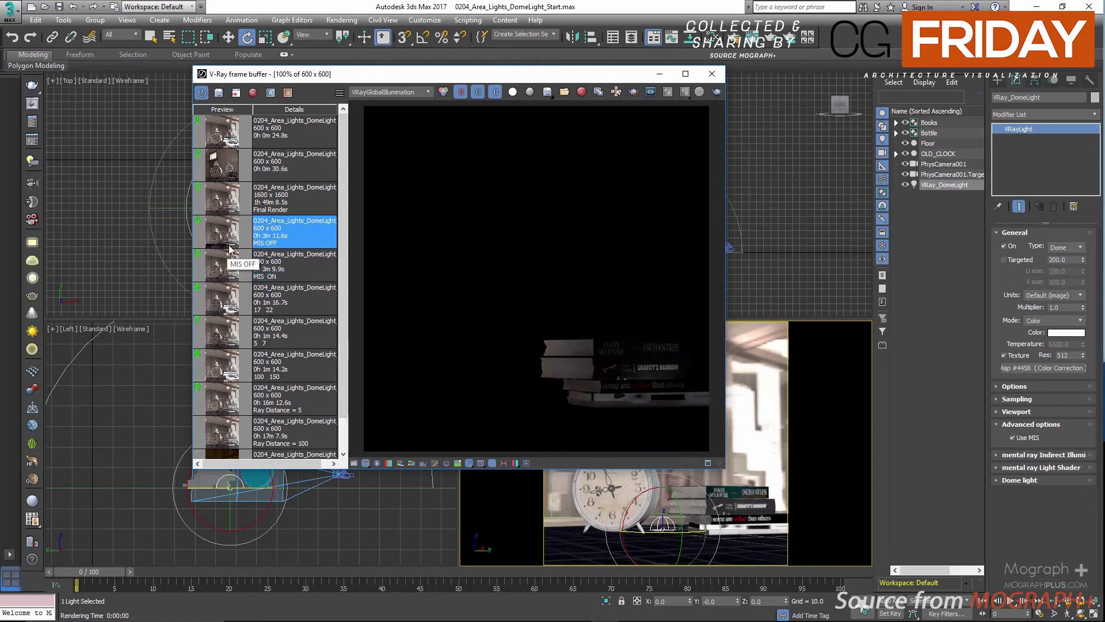
left_click(228, 266)
left_click(225, 243)
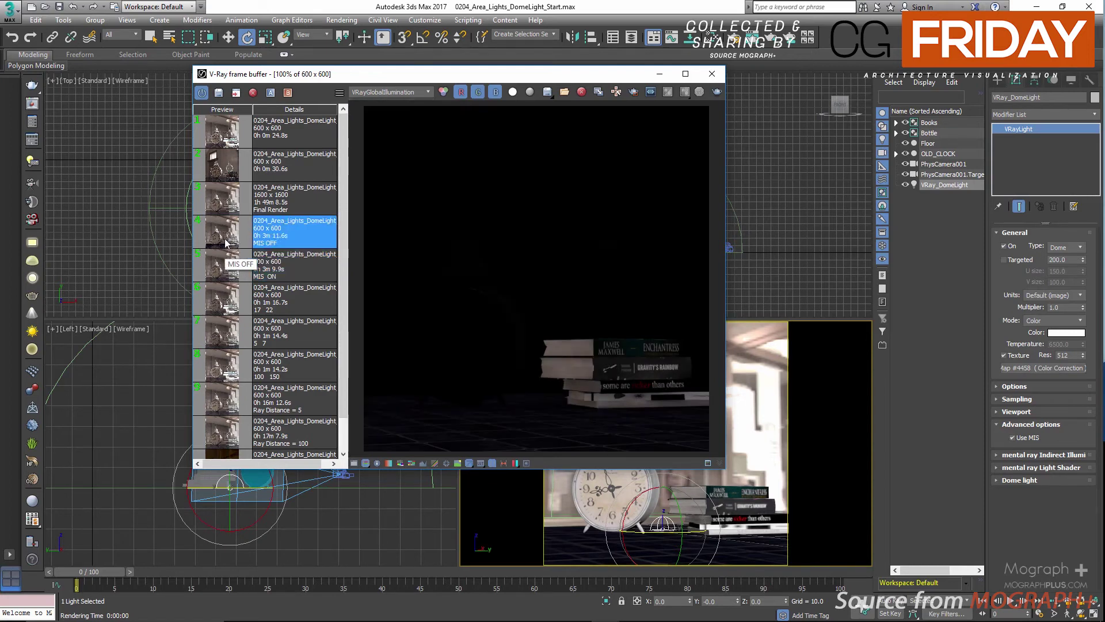
left_click(384, 92)
left_click(385, 130)
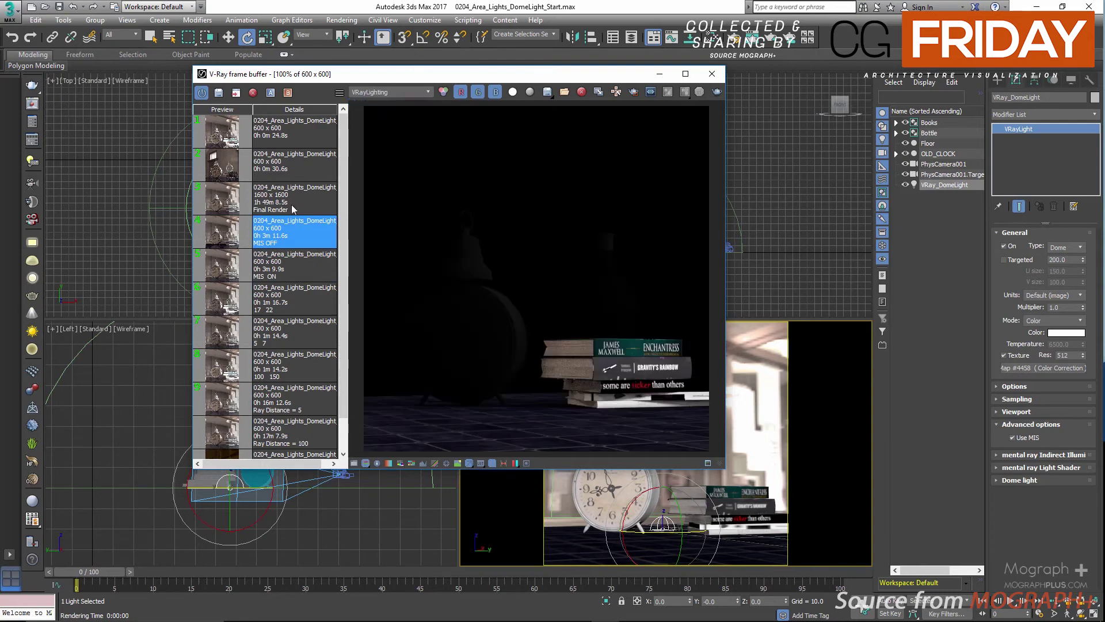
left_click(244, 265)
left_click(244, 236)
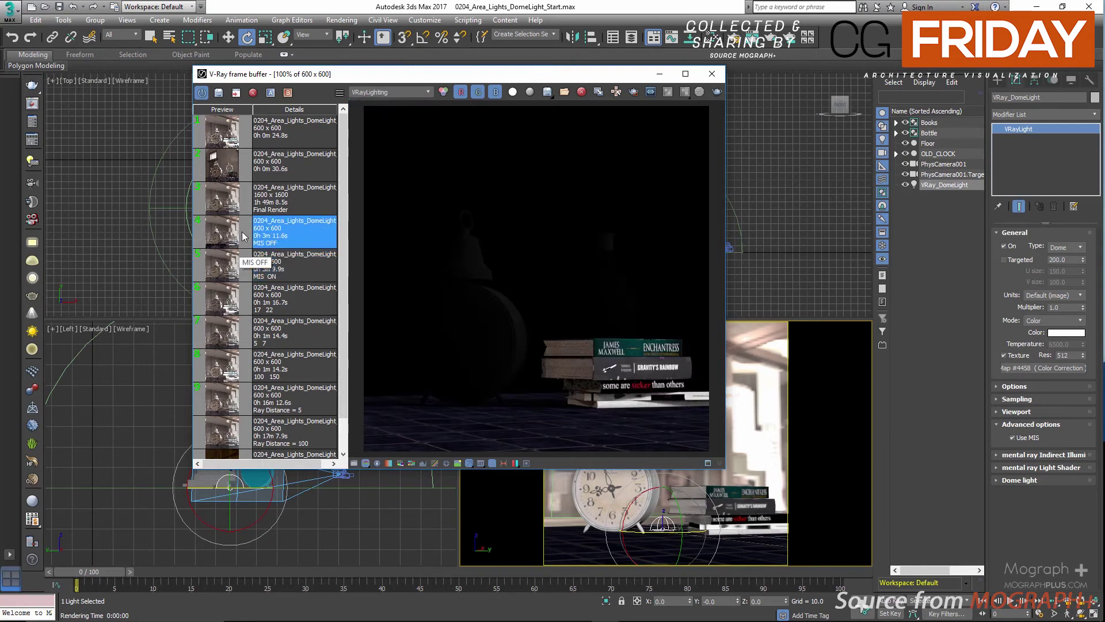
left_click(243, 266)
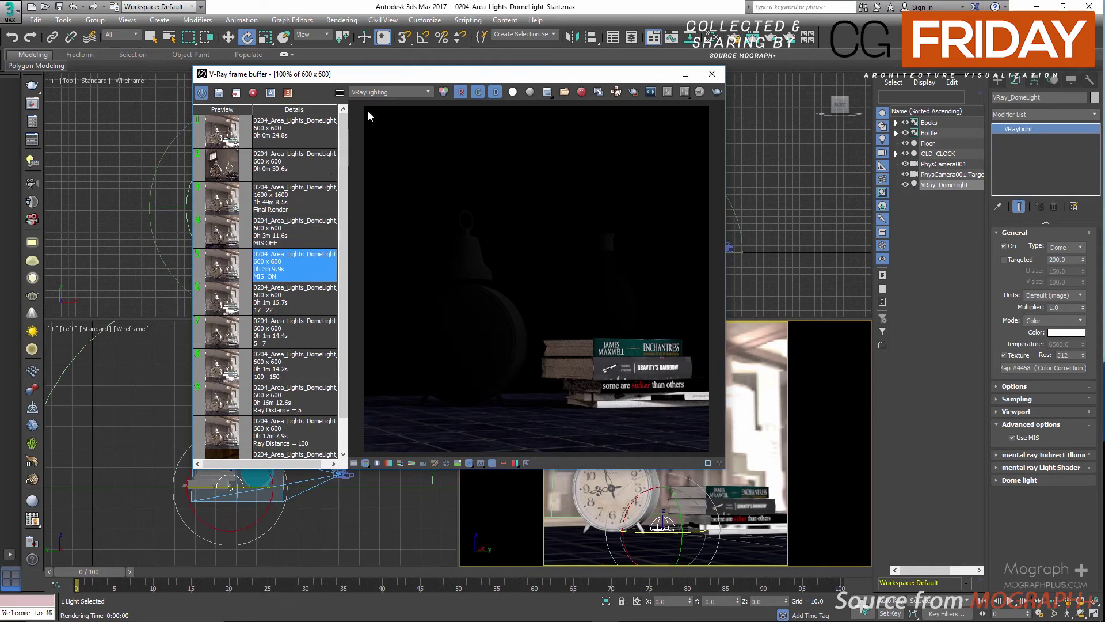
left_click(390, 92)
left_click(385, 138)
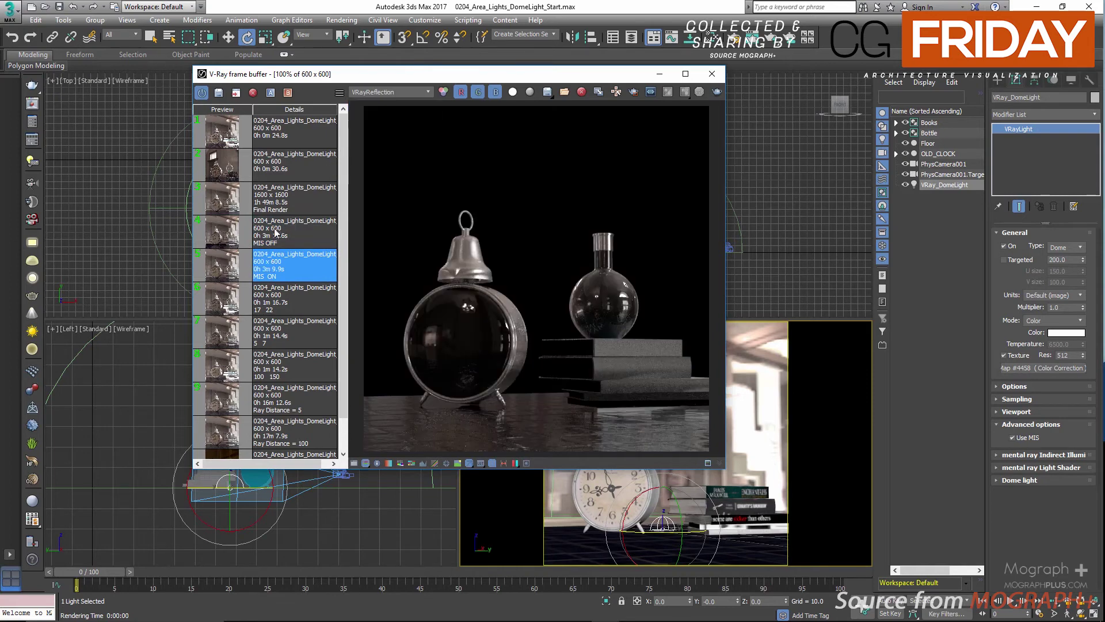
left_click(232, 294)
left_click(233, 266)
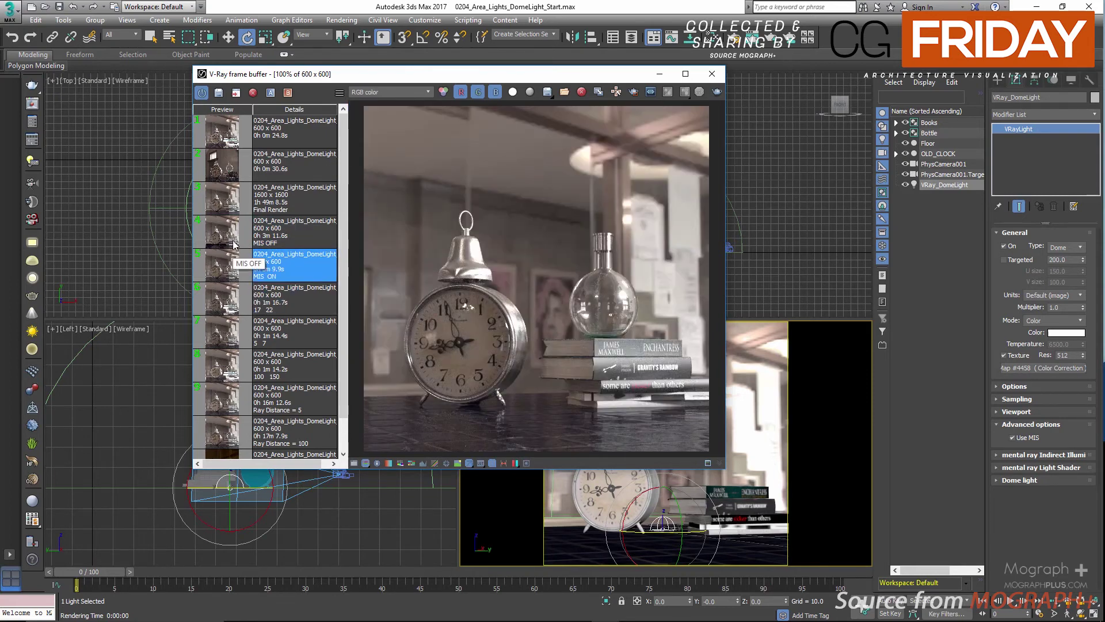
left_click(233, 245)
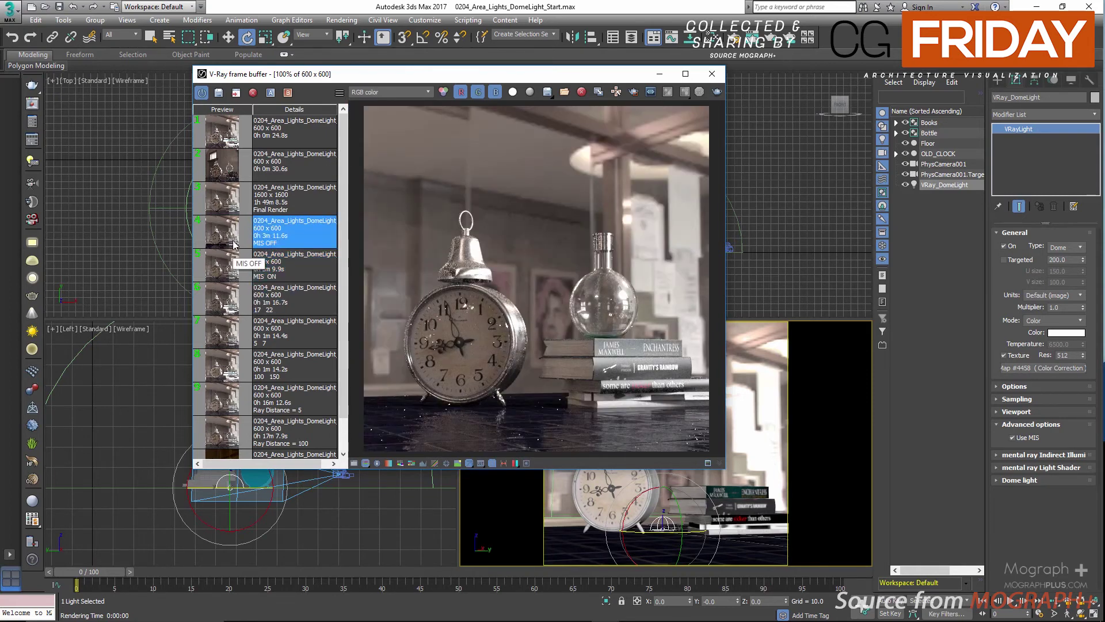
left_click(228, 280)
left_click(387, 93)
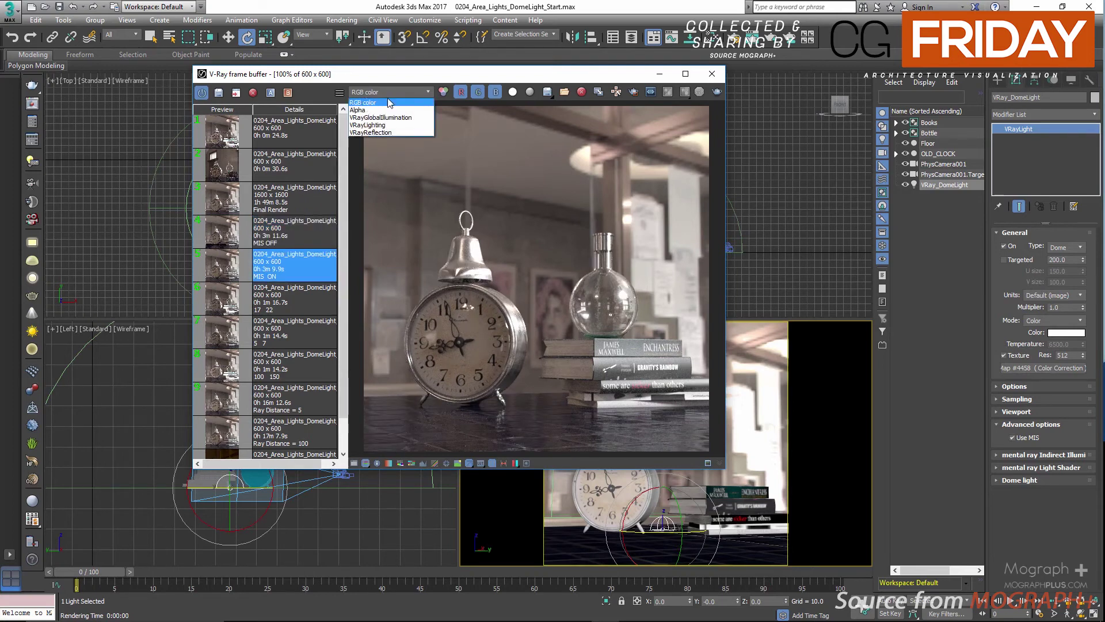
left_click(386, 132)
left_click(236, 235)
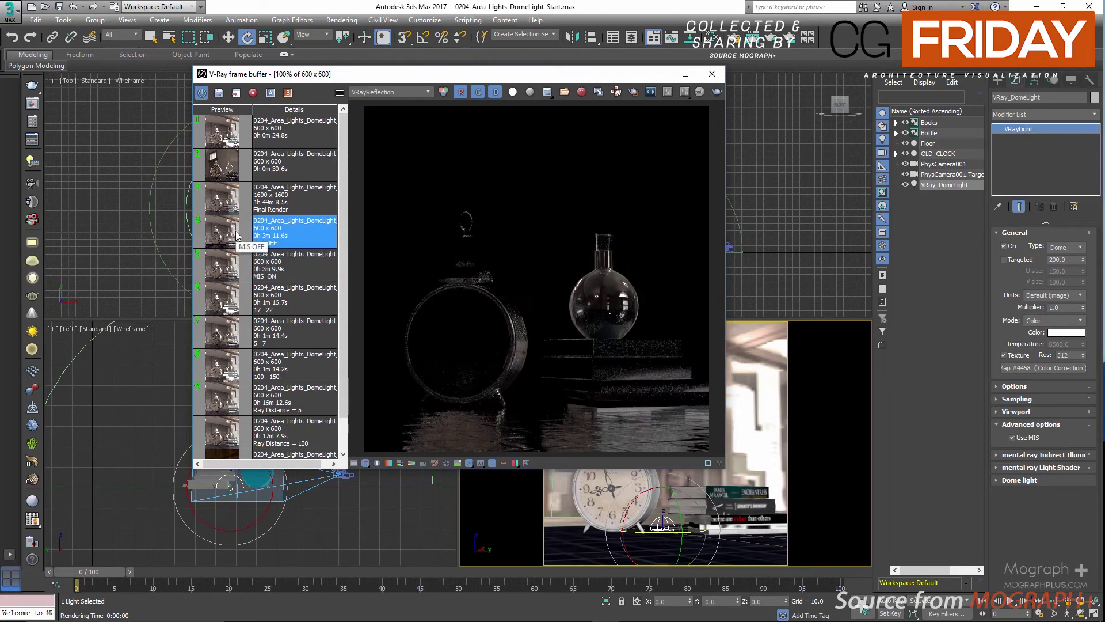
left_click(236, 262)
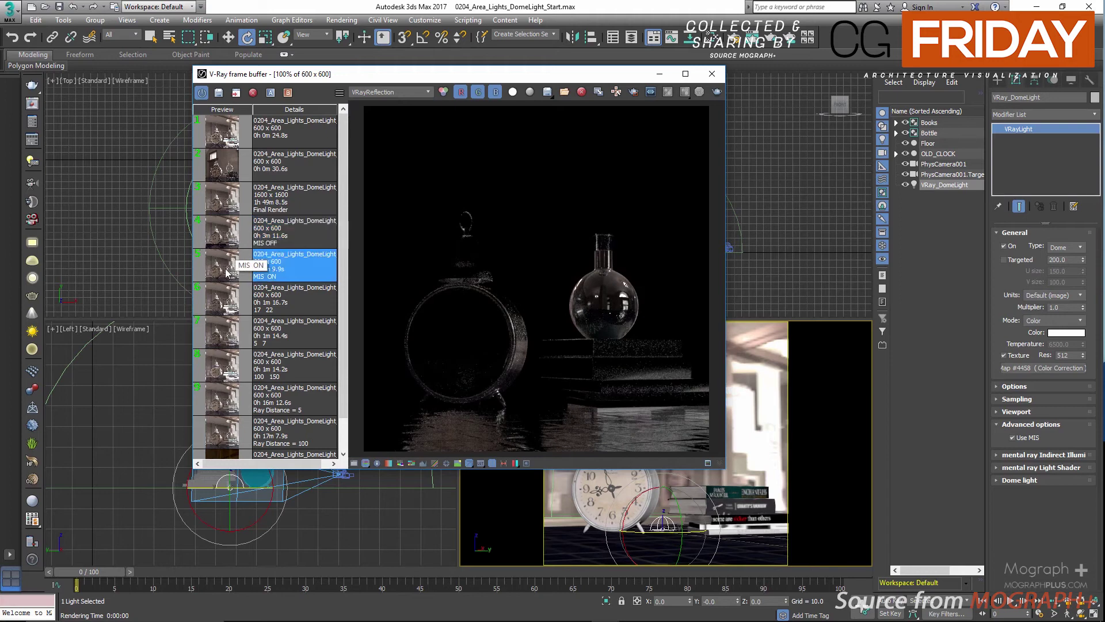
left_click(369, 92)
left_click(384, 105)
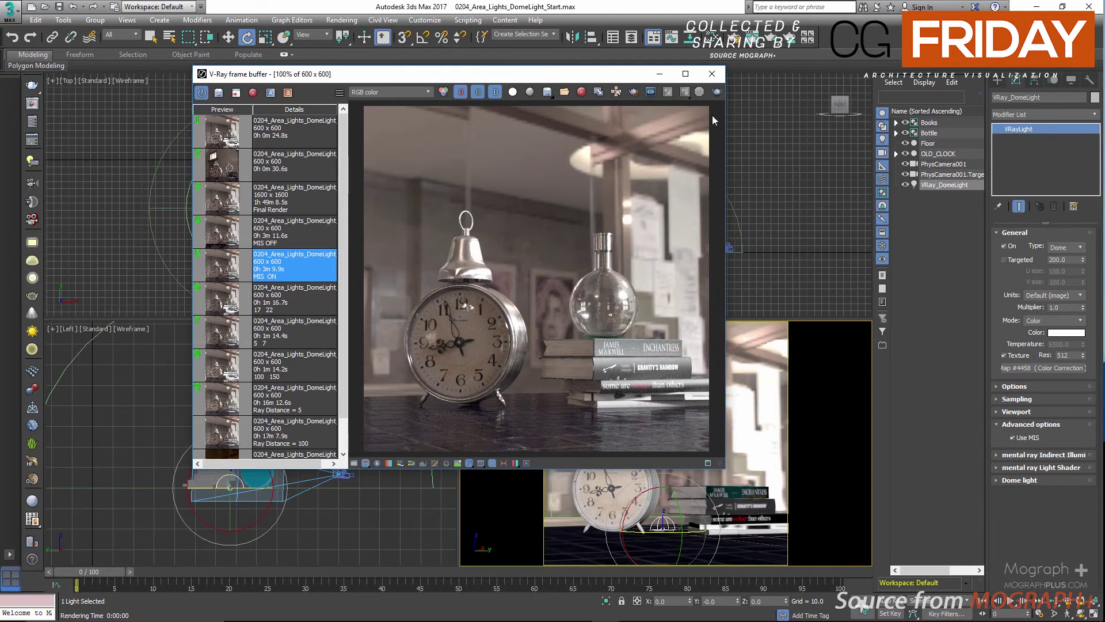
- Enable depth of field on PhysCamera001 at aperture f/6.0 and activate the camera viewport
left_click(712, 74)
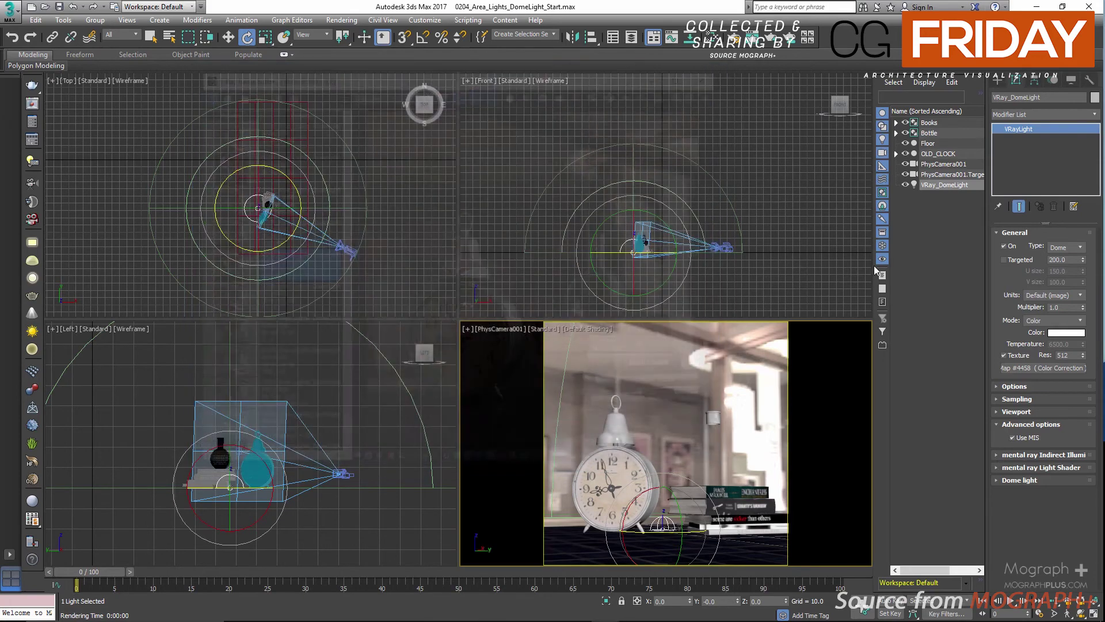
left_click(1014, 438)
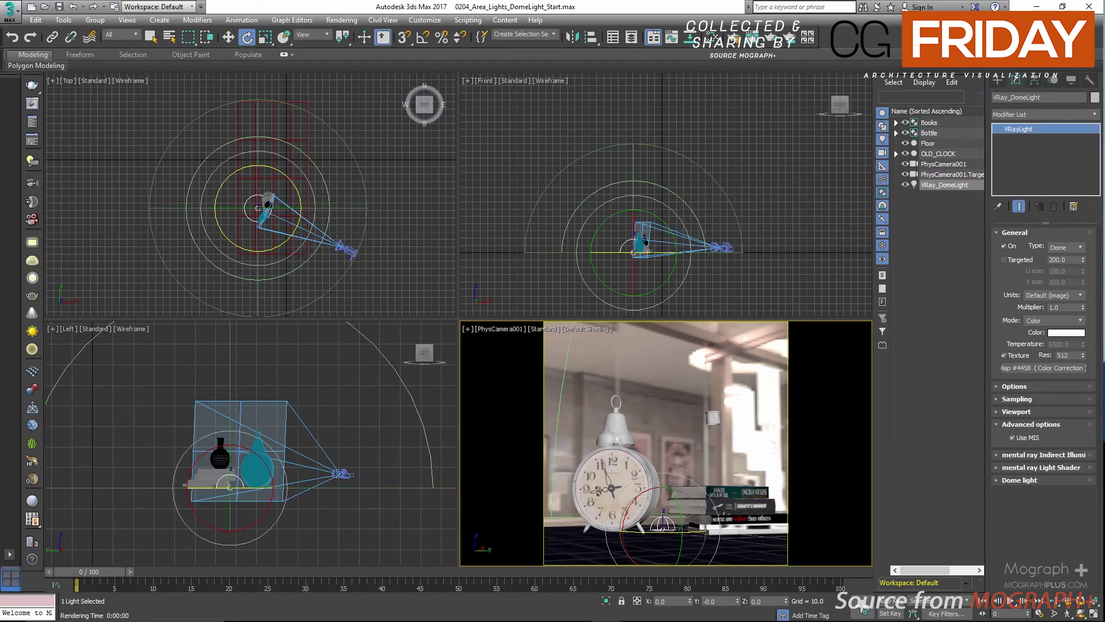
left_click(944, 164)
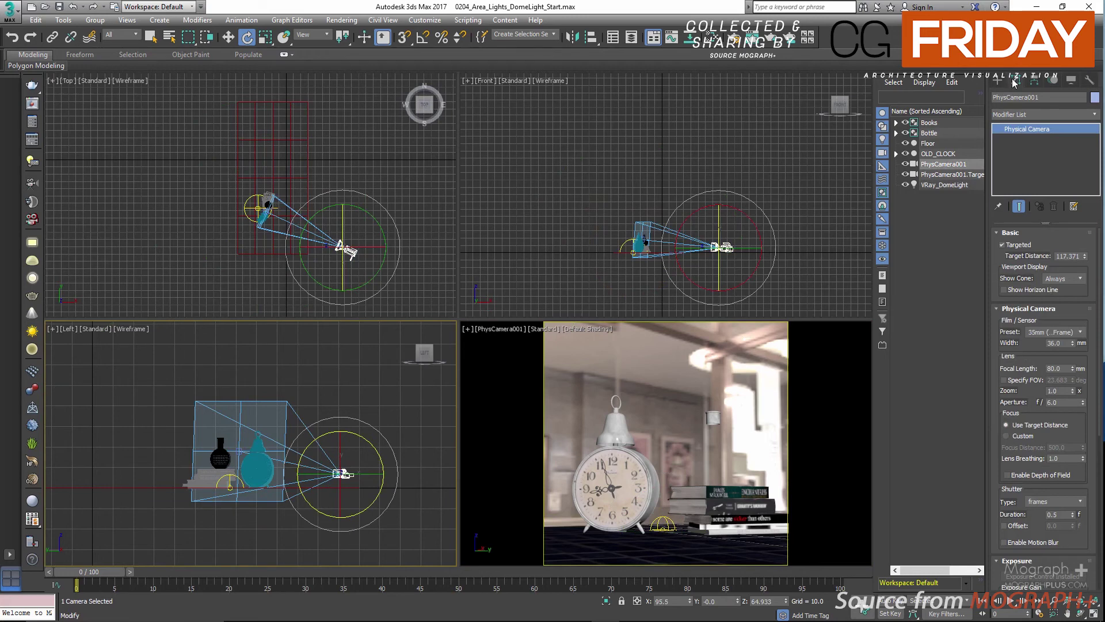
left_click(1035, 475)
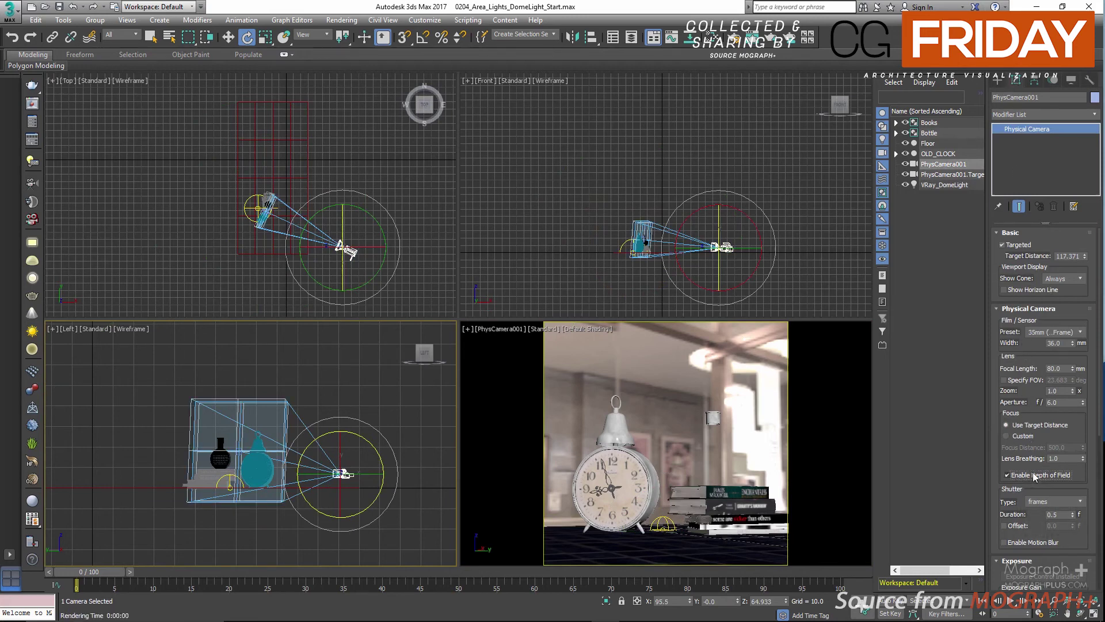
double_click(1064, 404)
left_click(1066, 405)
left_click(1071, 425)
middle_click(662, 410)
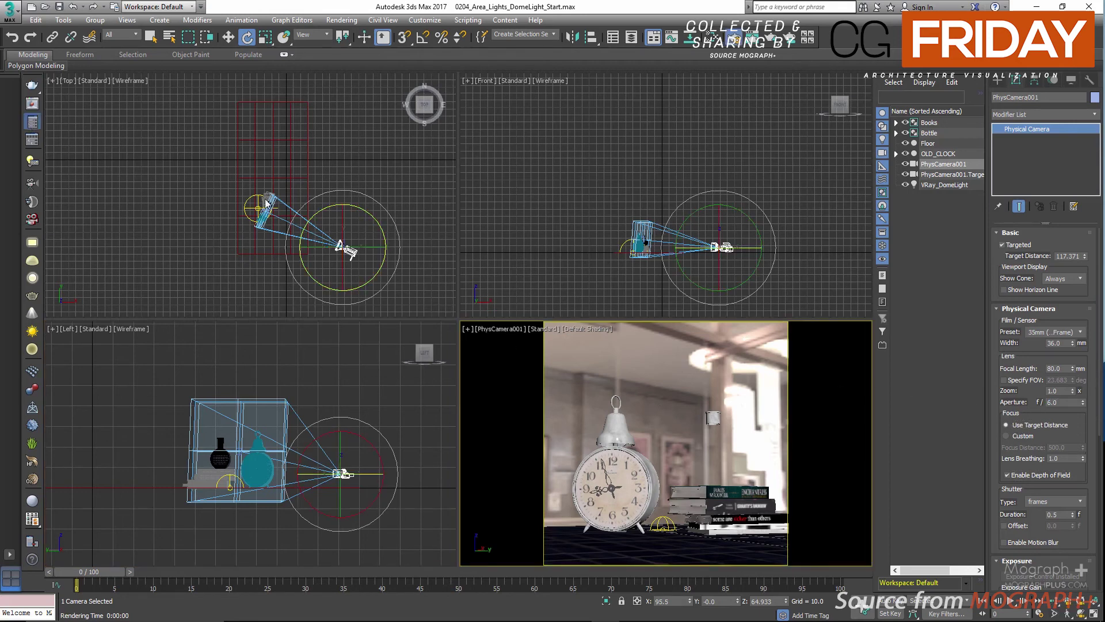
- Set the output size to 1600 x 1600 with the aspect ratio locked
key("F10")
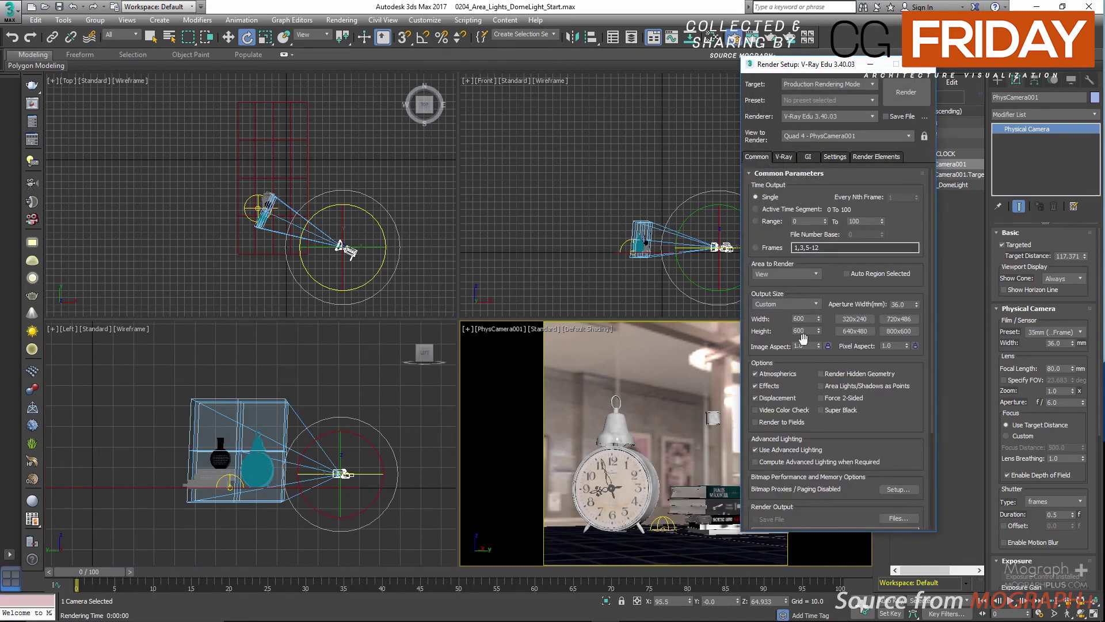
left_click(827, 346)
left_click(794, 319)
type("1")
key("Return")
left_click_drag(795, 64, 670, 64)
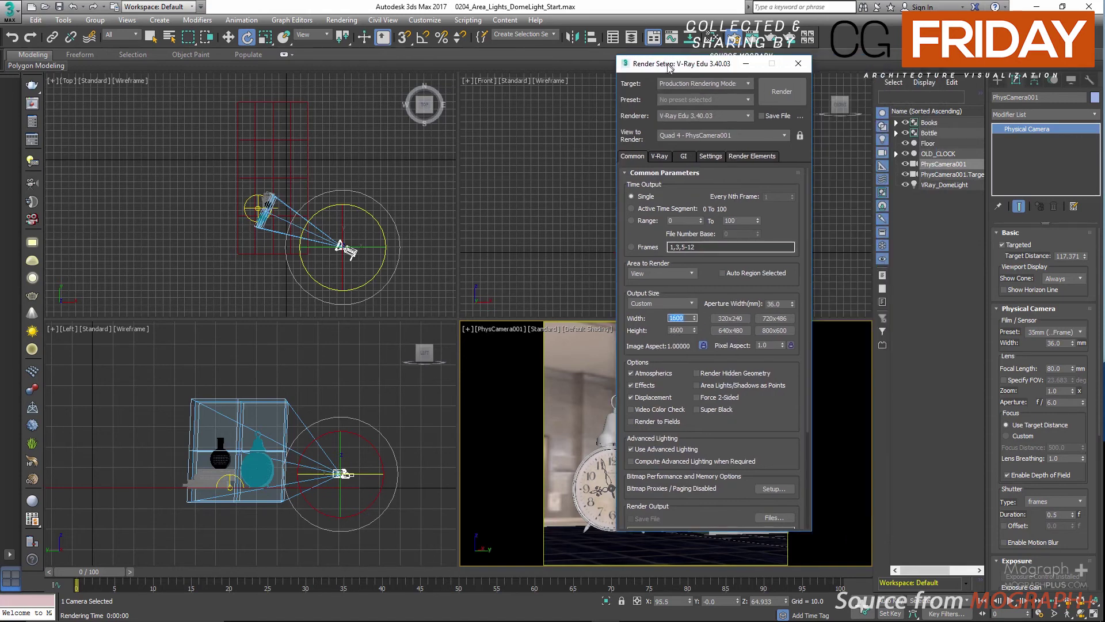
- Use the Bucket image sampler with bucket width 32 and DMC noise threshold 0.01
left_click(655, 157)
left_click(675, 239)
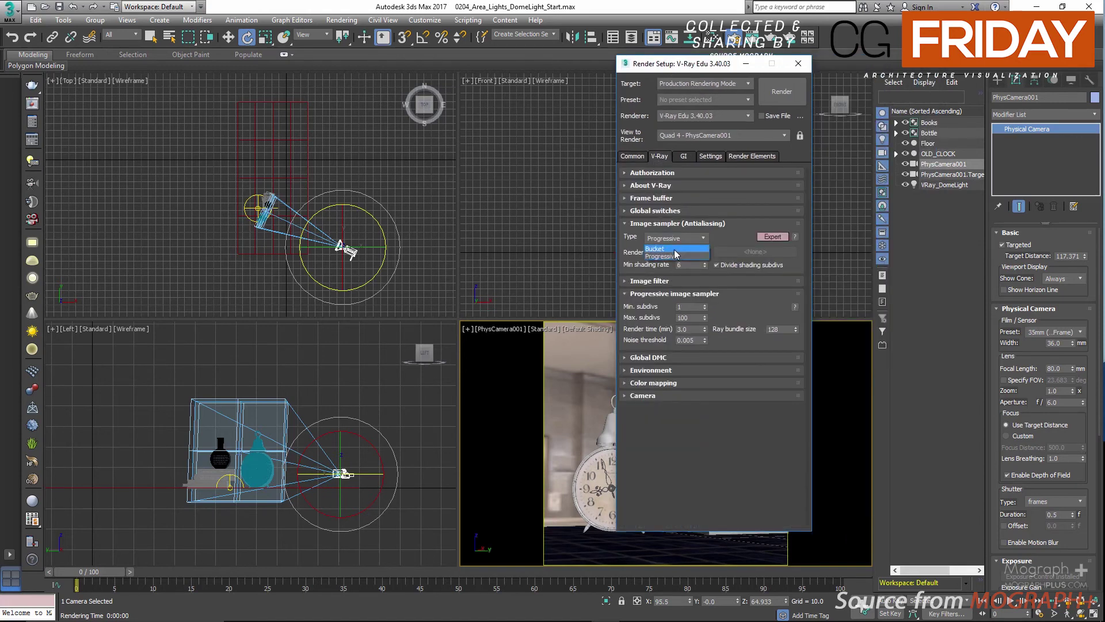
left_click(668, 249)
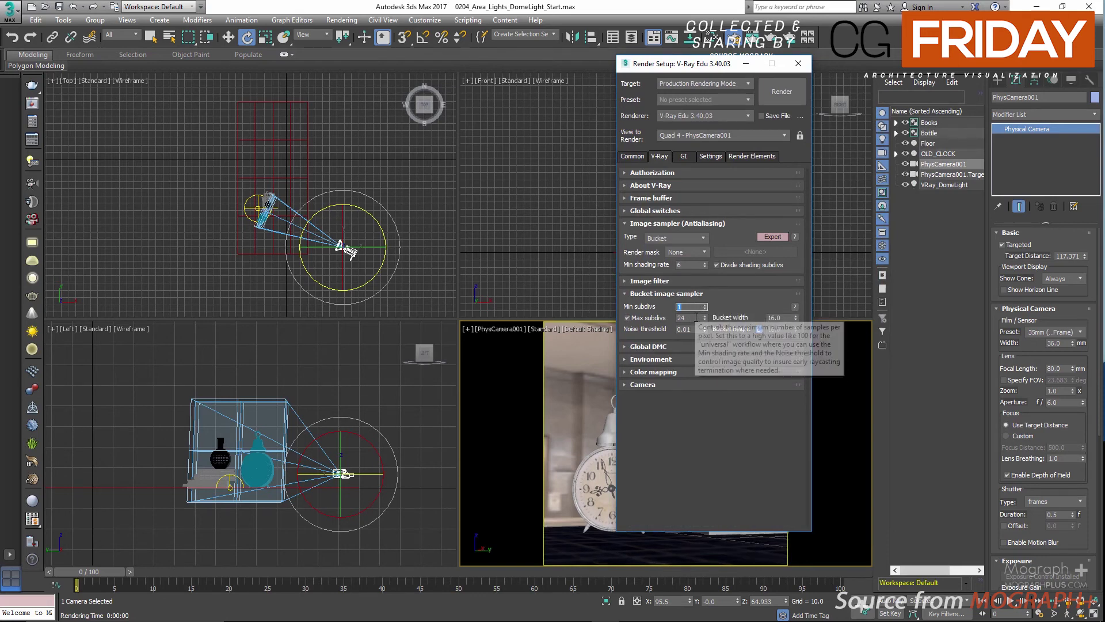
key("Tab")
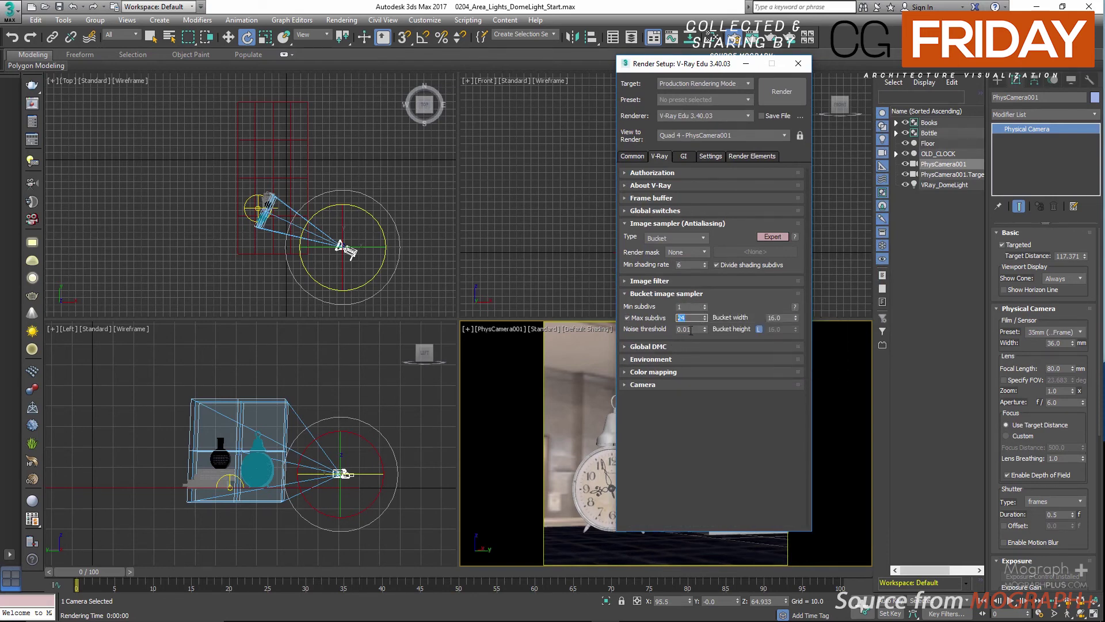
left_click(690, 346)
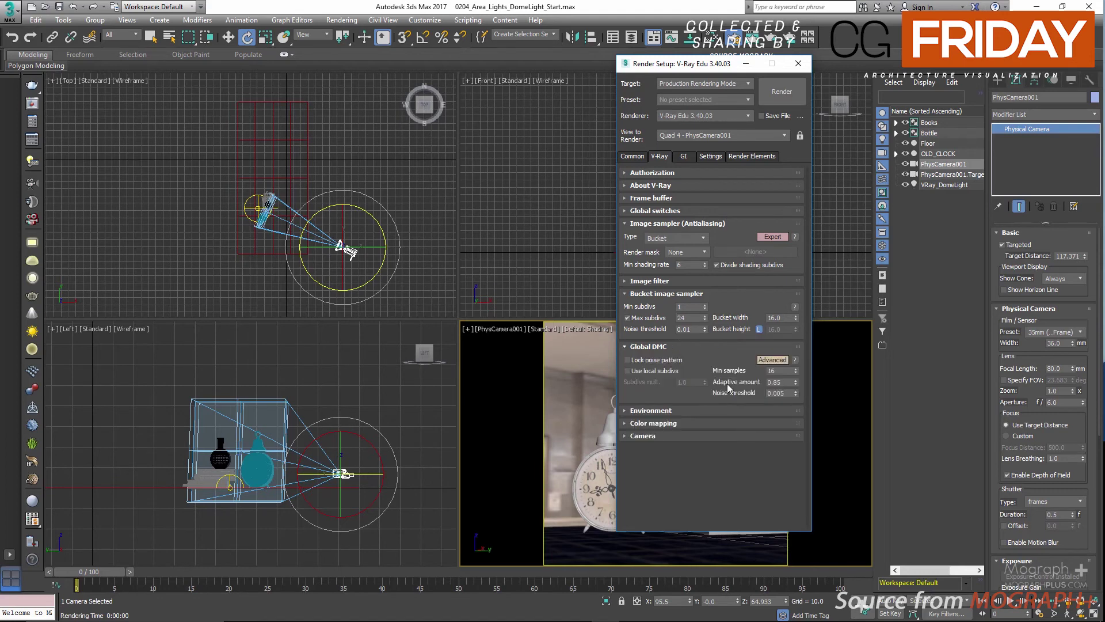
double_click(788, 395)
type("0.0")
key("Return")
left_click(784, 318)
type("32")
left_click_drag(686, 68, 535, 56)
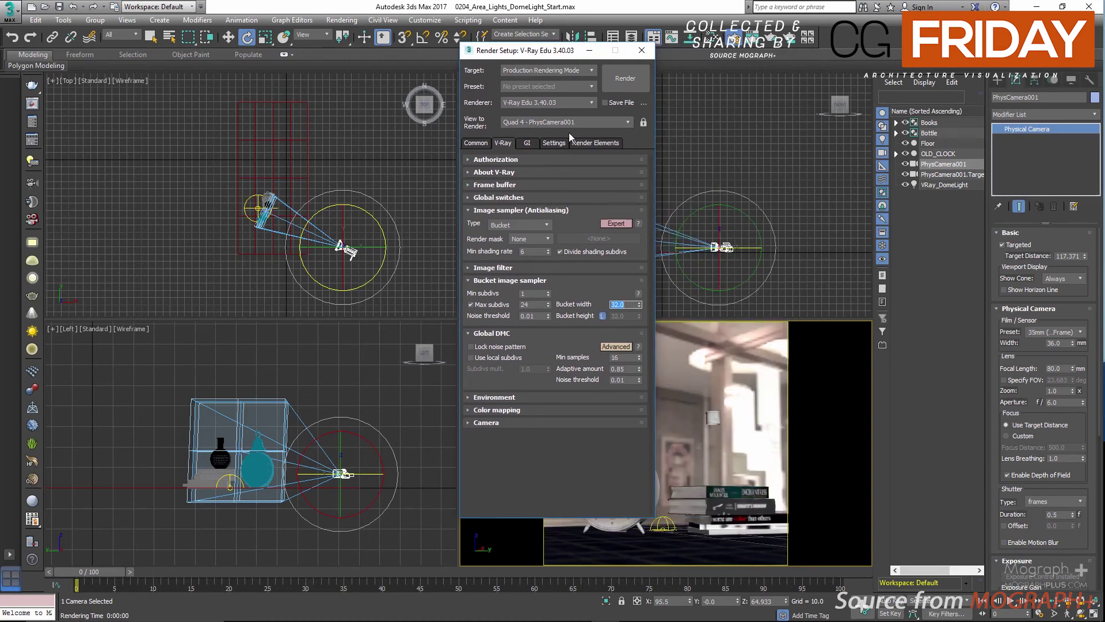
- Set the irradiance map preset to Medium and light cache subdivs to 1000
left_click(530, 141)
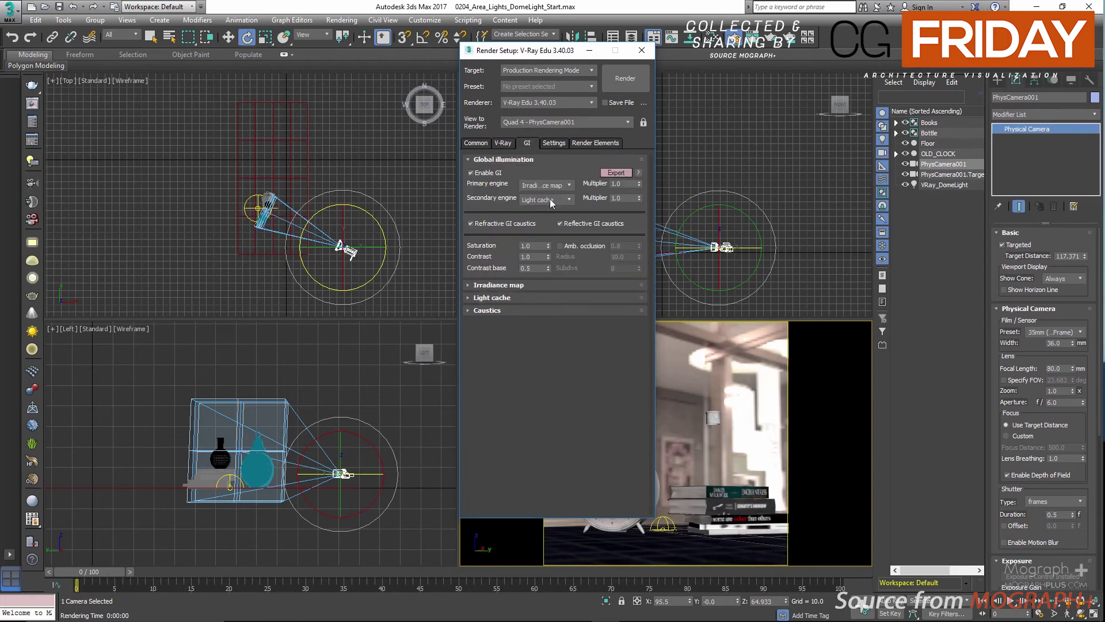
left_click(540, 286)
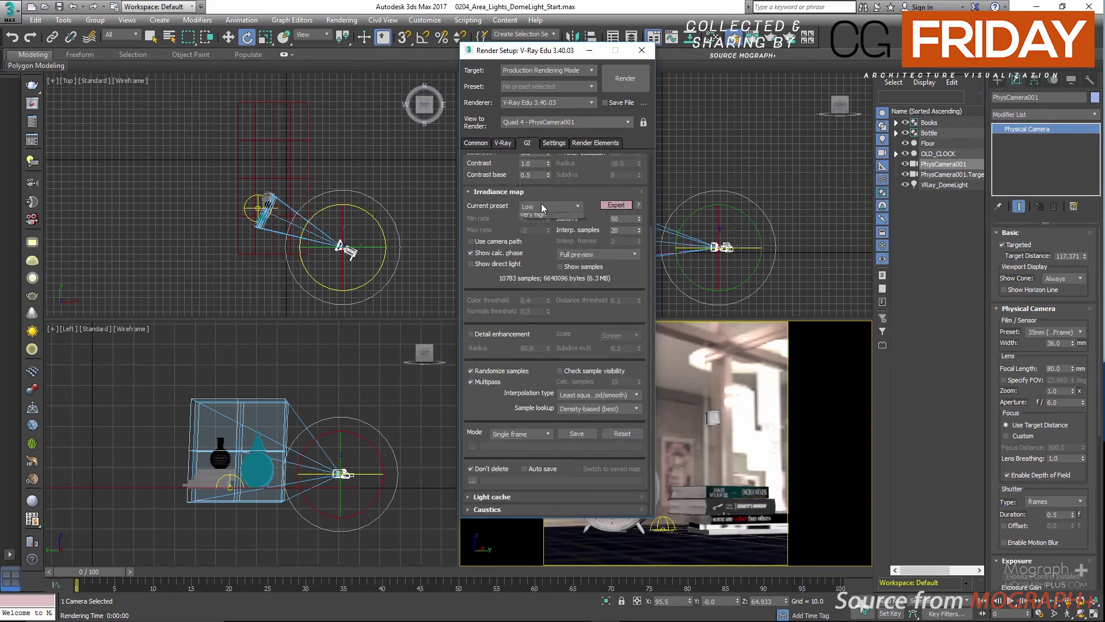
left_click(541, 205)
left_click(535, 240)
left_click(497, 192)
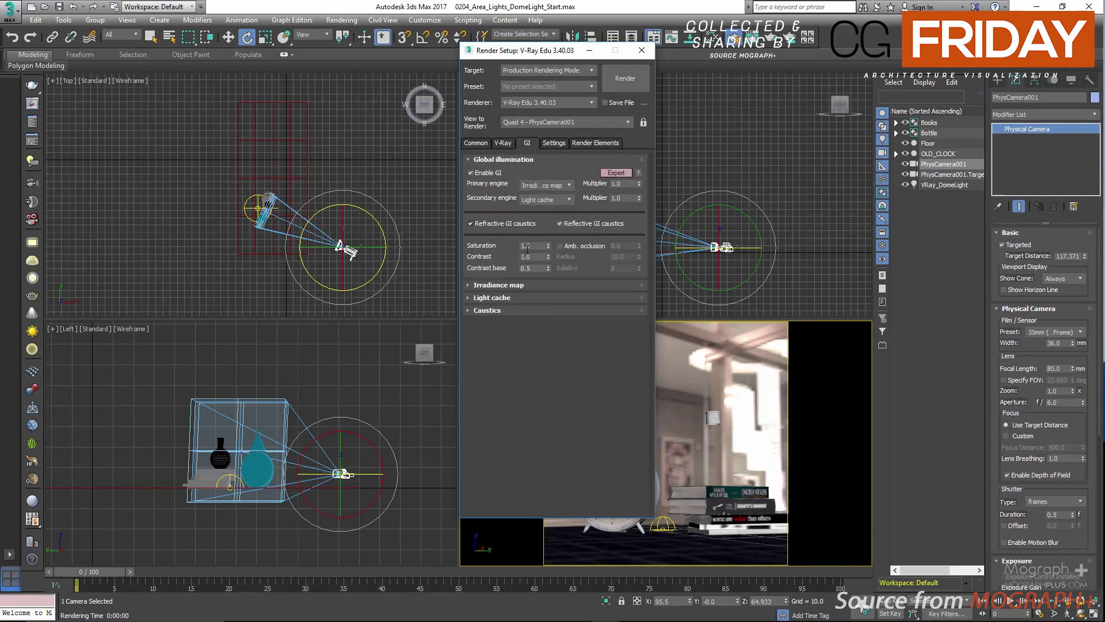
left_click(526, 298)
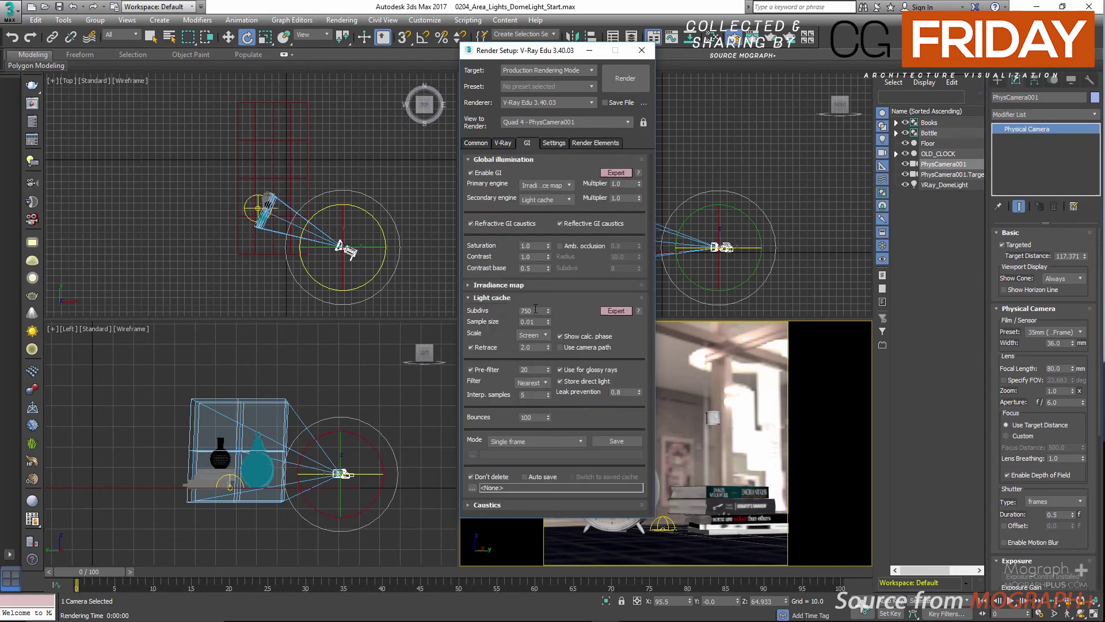
double_click(535, 309)
key("Return")
- Delete the three existing render elements from the Render Elements list
left_click(583, 145)
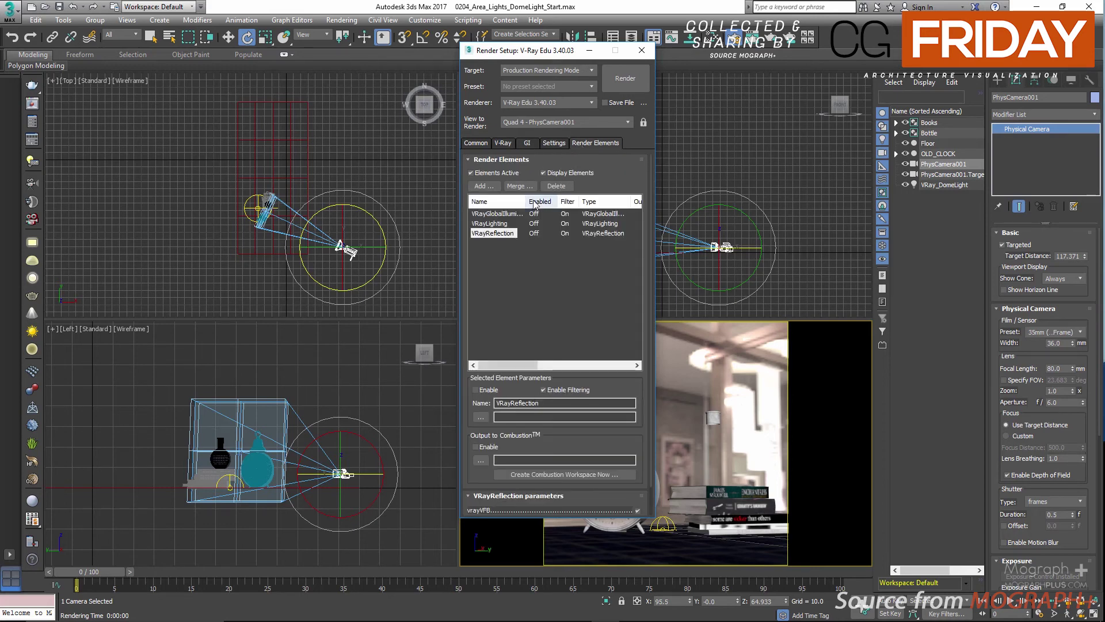
left_click(496, 214)
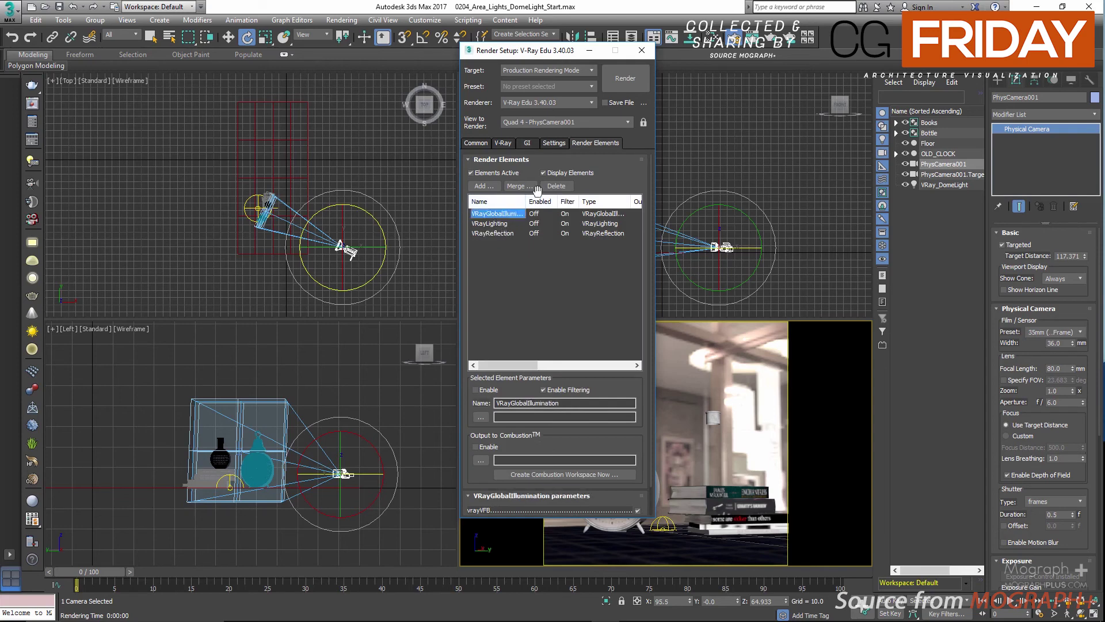
left_click(499, 234, "shift")
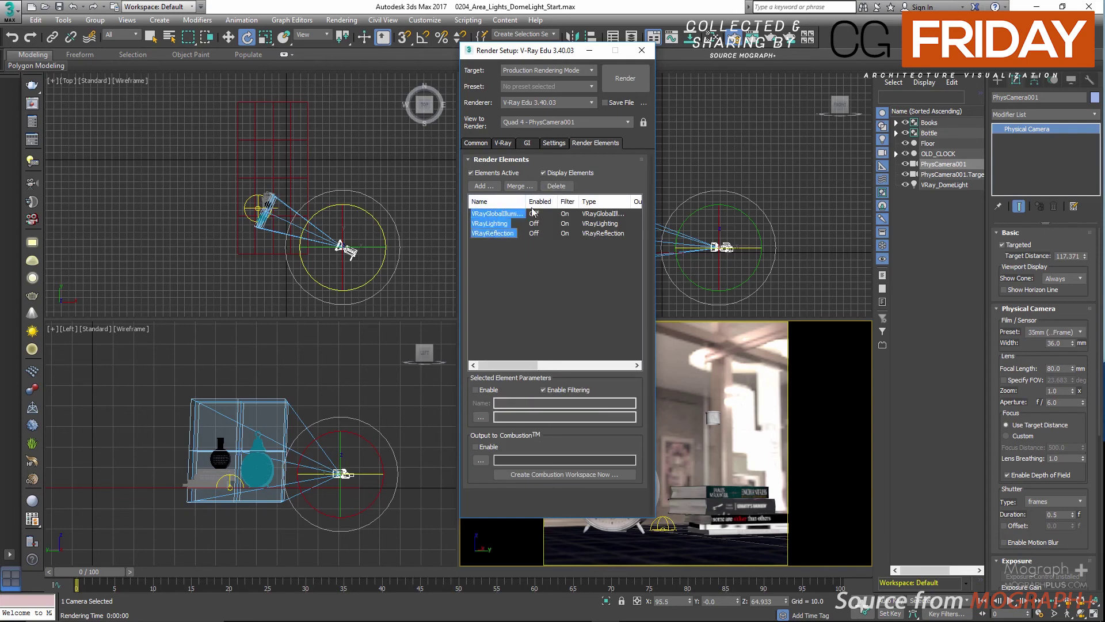
left_click(556, 186)
- Add a VRayDenoiser render element and set its preset to Mild
left_click(484, 186)
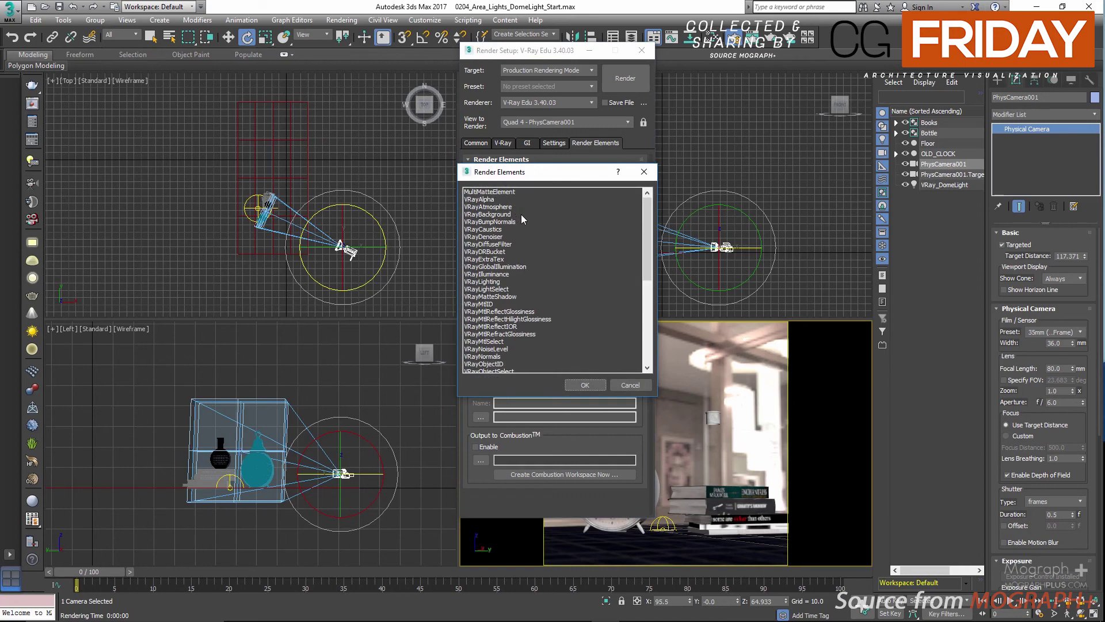
double_click(505, 234)
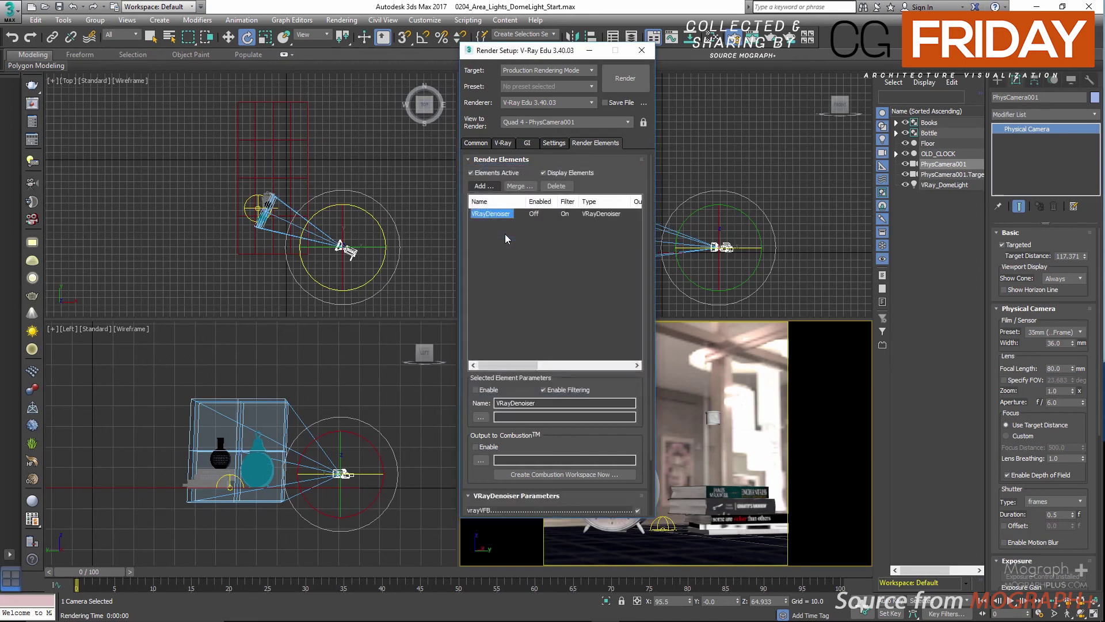
left_click(509, 161)
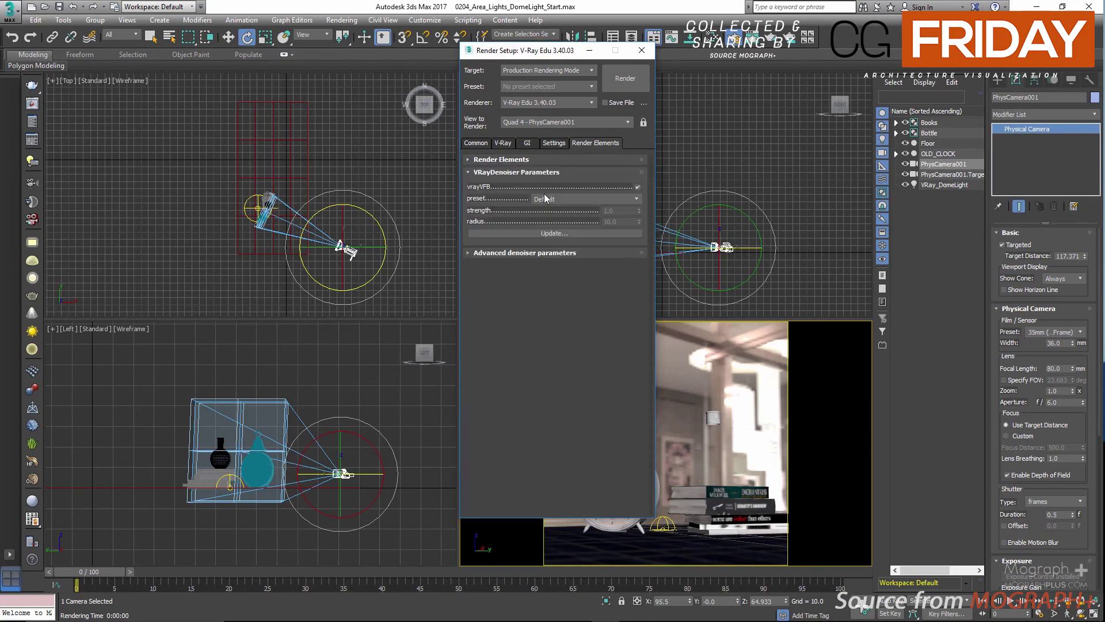
left_click(564, 198)
left_click(564, 210)
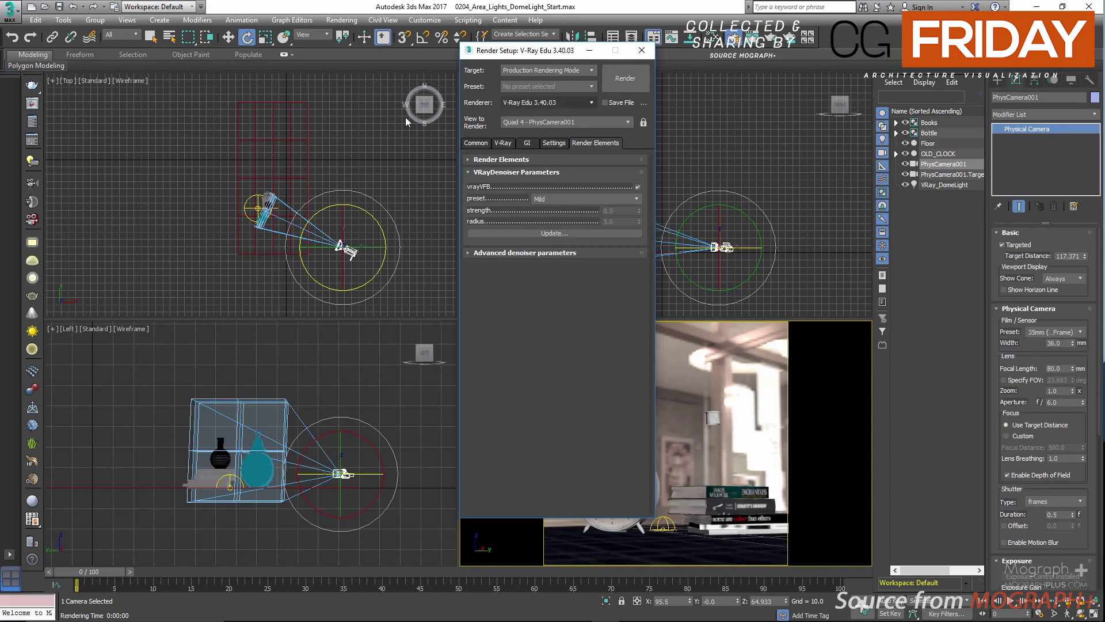
- Show the 1600 x 1600 Final Render in a maximized V-Ray frame buffer and inspect the clock
left_click(36, 102)
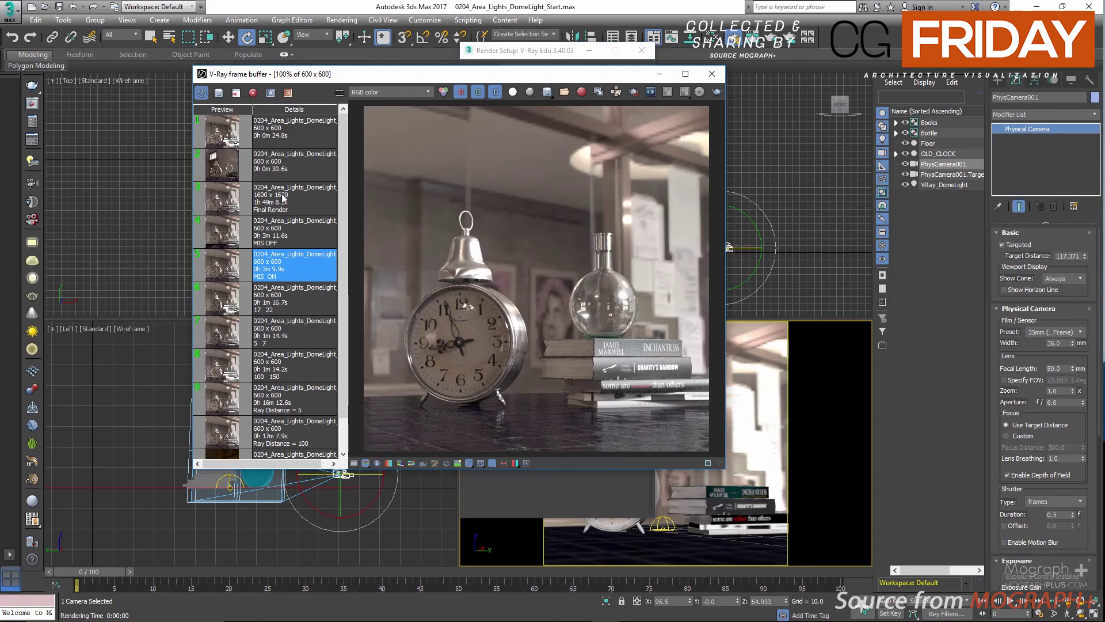
left_click(248, 212)
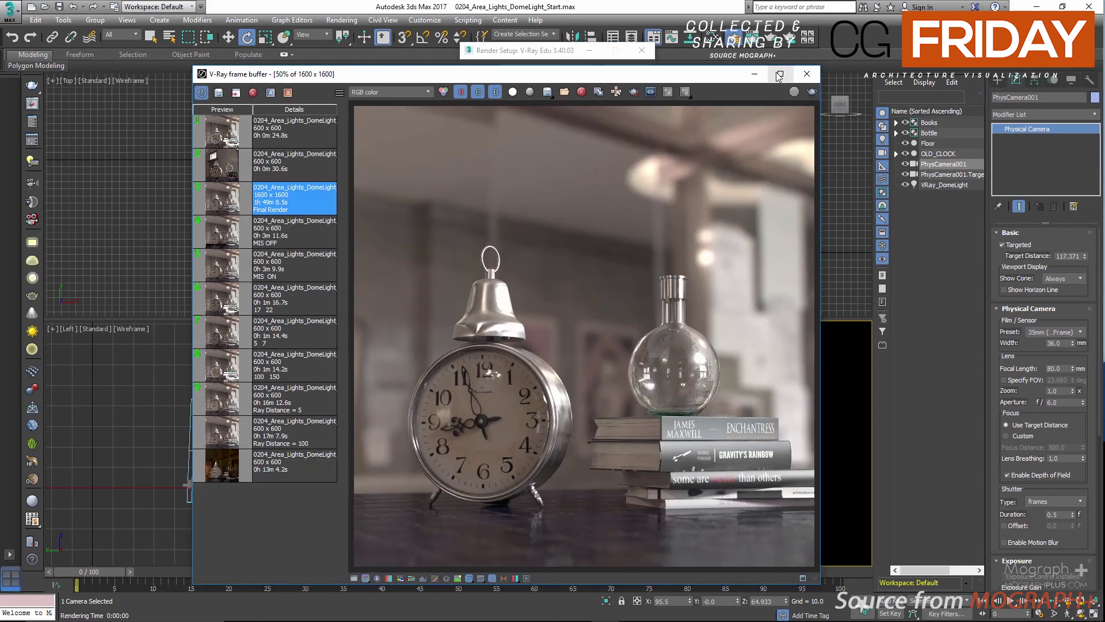
left_click(780, 74)
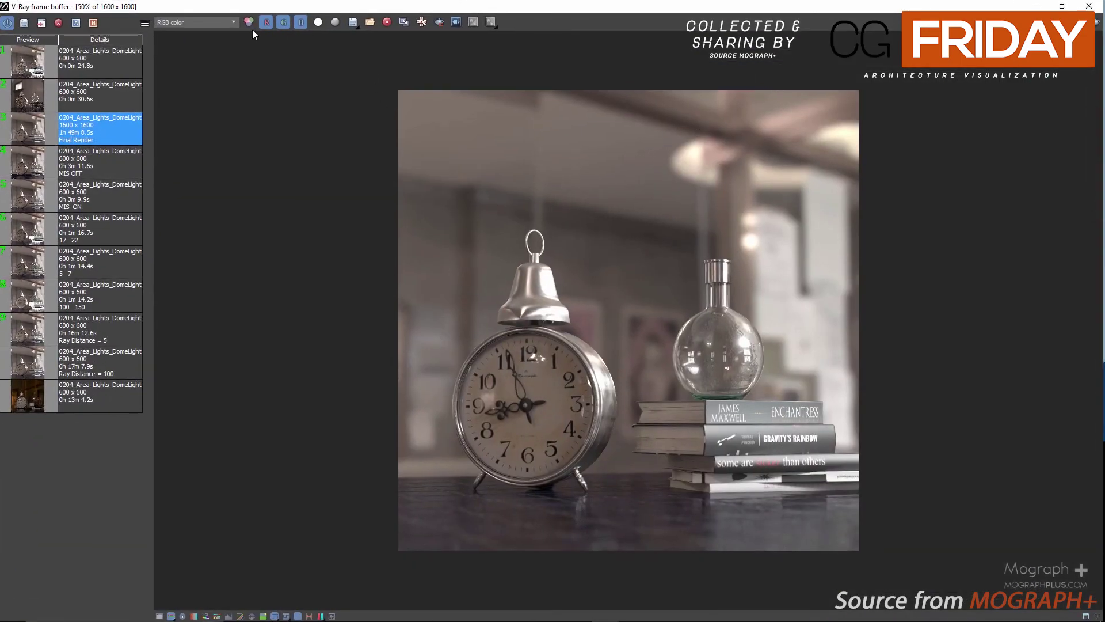
scroll(382, 131, "up", 2)
middle_click_drag(560, 267, 613, 65)
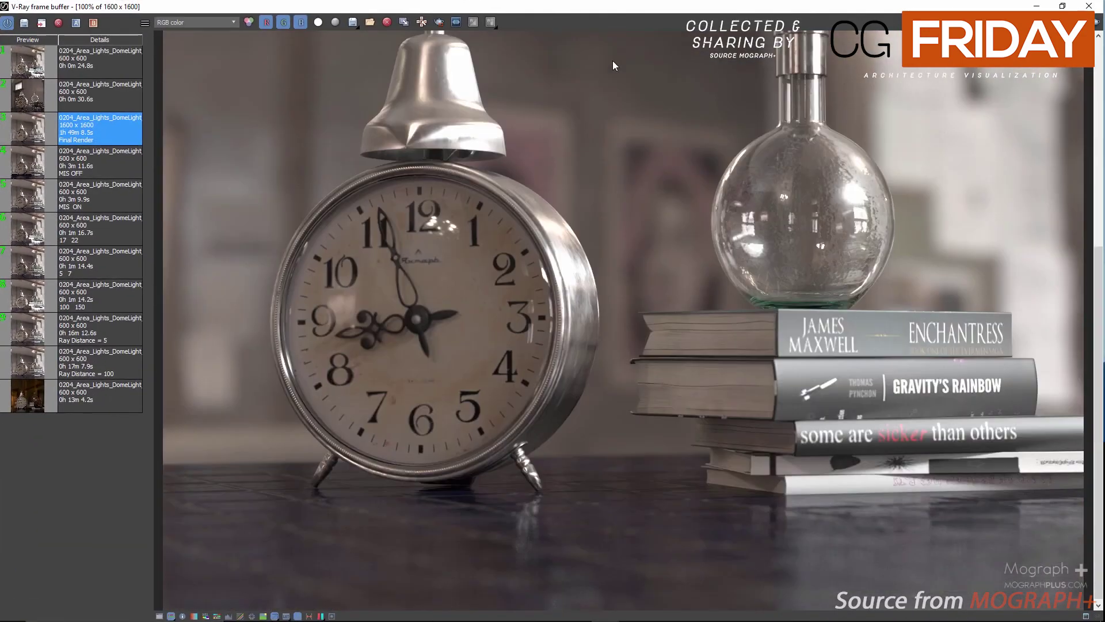
middle_click_drag(610, 159, 593, 240)
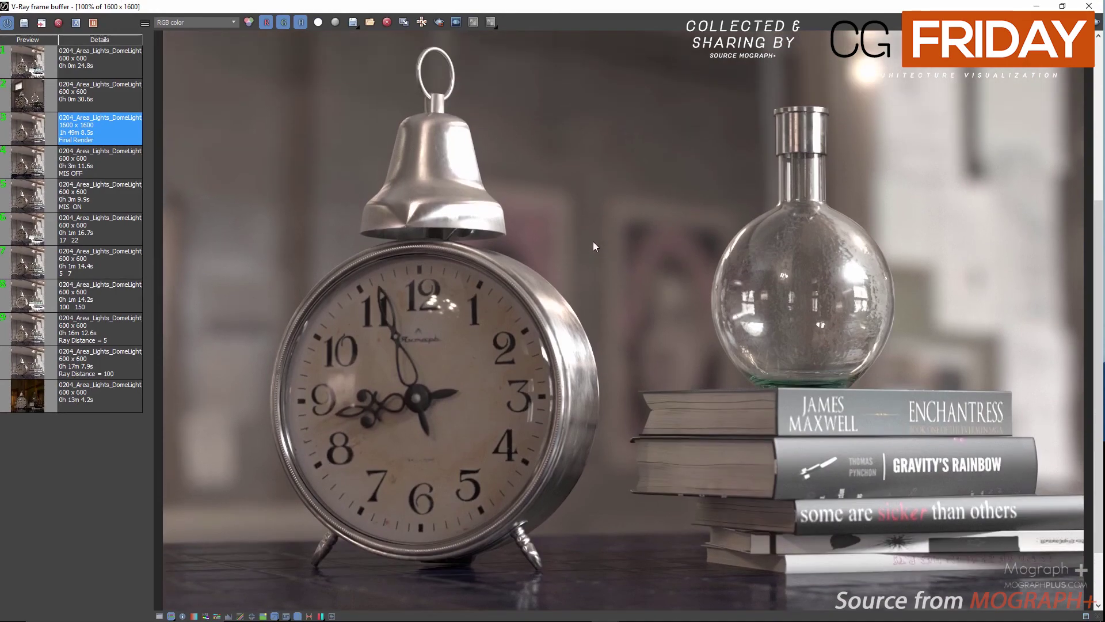
scroll(593, 240, "down", 2)
- Switch the frame buffer to the VRayDenoiser channel and compare details
left_click(206, 23)
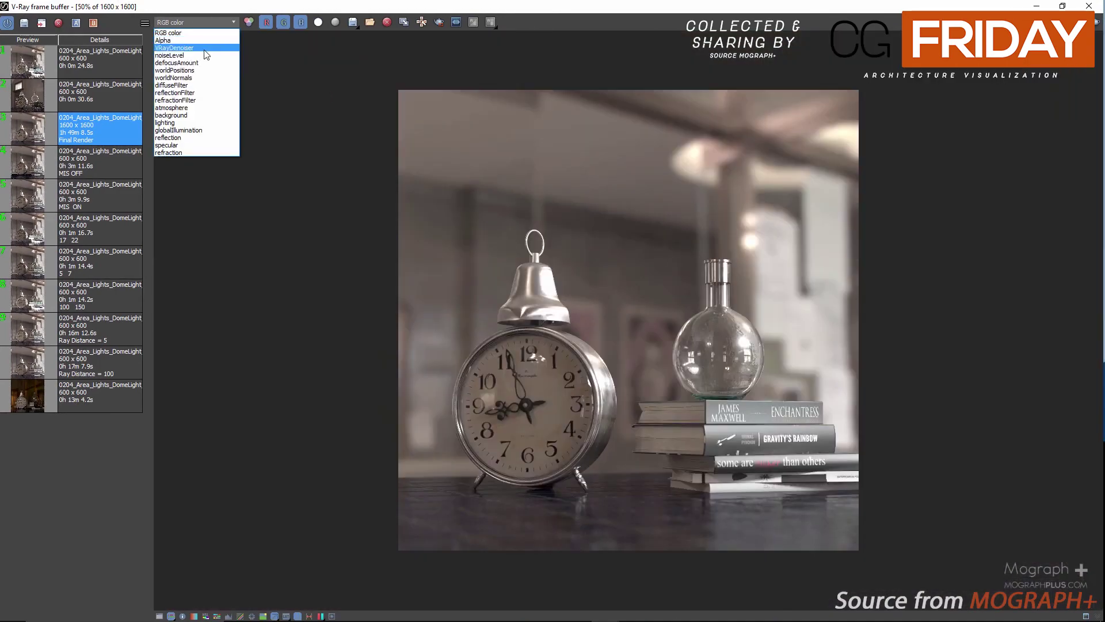
left_click(205, 49)
scroll(650, 302, "up", 2)
middle_click_drag(684, 449, 653, 148)
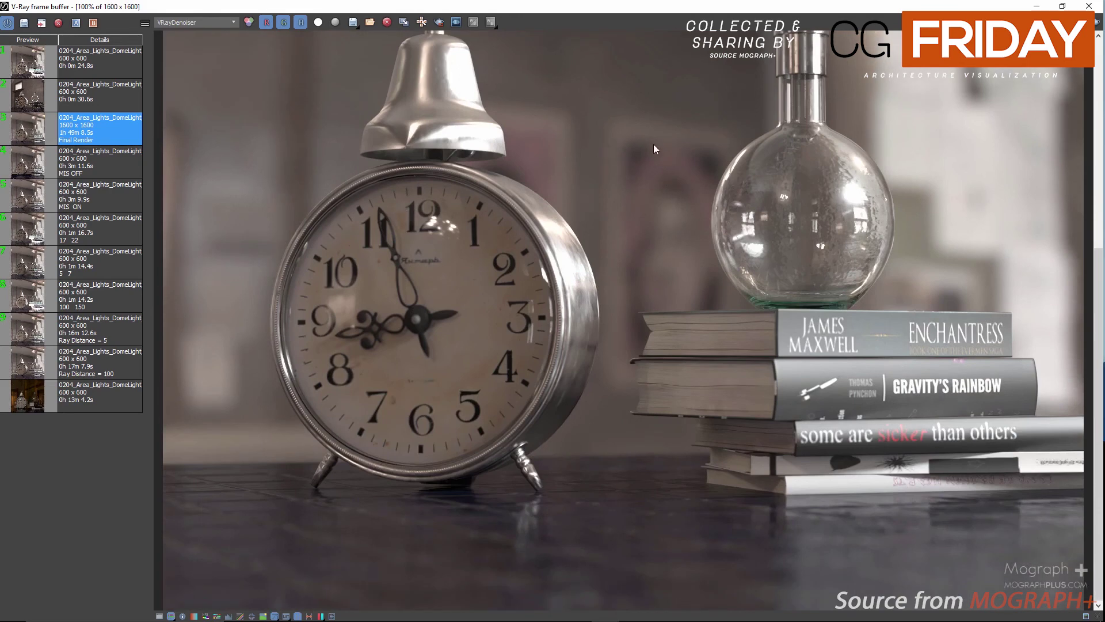
scroll(596, 210, "down", 2)
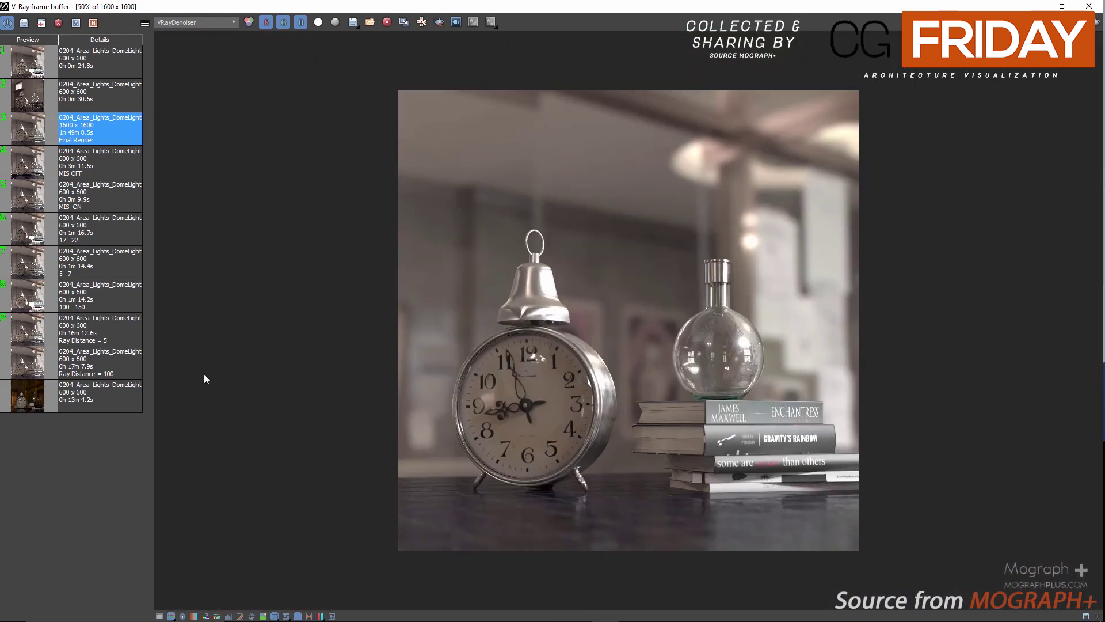
- In the VFB layers panel, set the top correction value to 7000
left_click(160, 616)
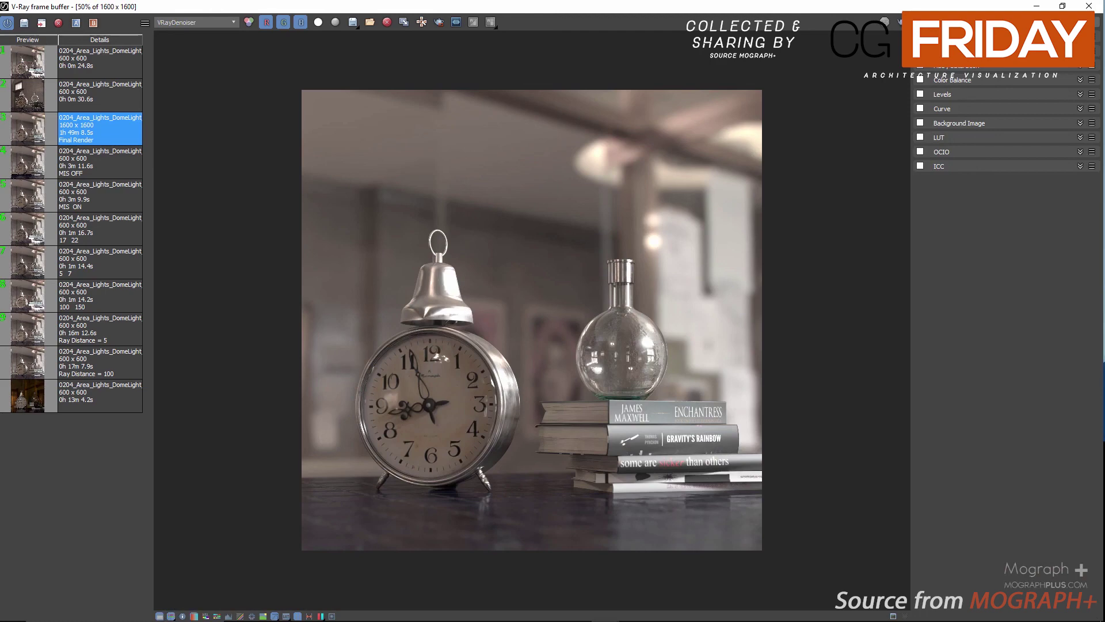
double_click(1083, 72)
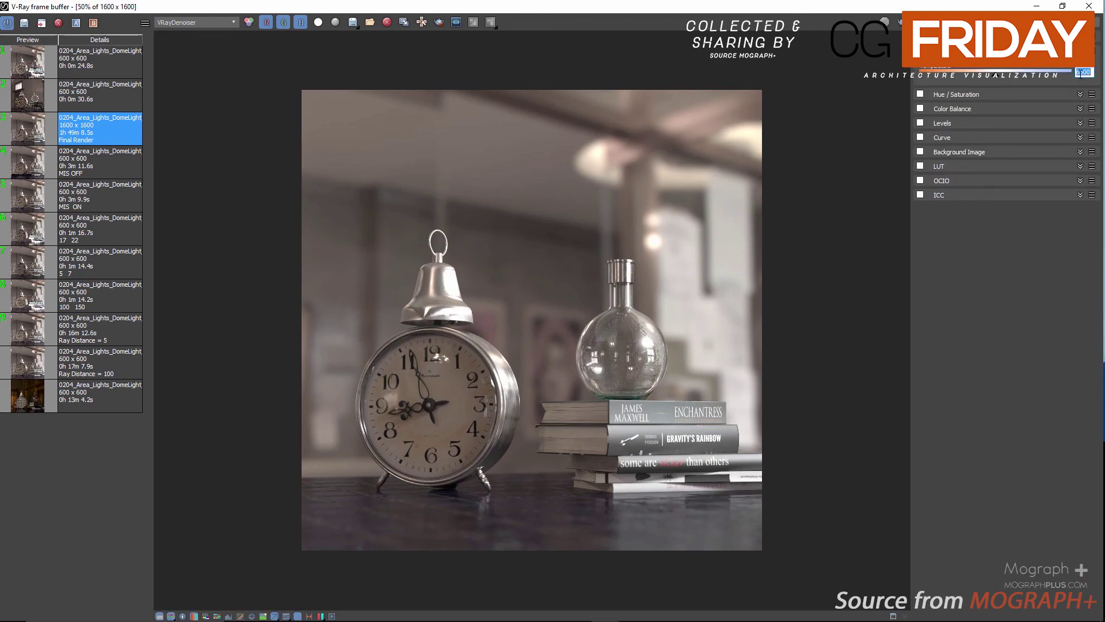
type("7000")
- Enable Color Balance, nudge shadows toward blue, and set highlights' Yellow/Blue to -0.10
left_click(920, 109)
left_click(947, 112)
left_click(967, 126)
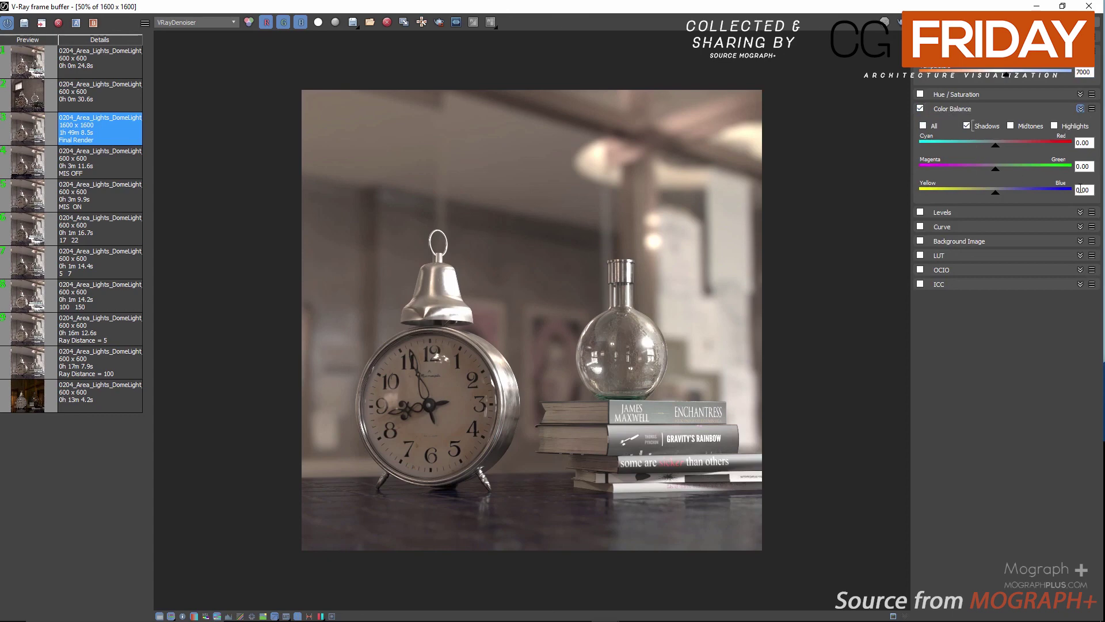
left_click_drag(999, 197, 1009, 197)
left_click(1054, 126)
left_click_drag(996, 197, 991, 198)
left_click_drag(990, 198, 989, 198)
- Enable the tone curve and shape a first S-curve, toggling it off and on to compare
left_click(920, 226)
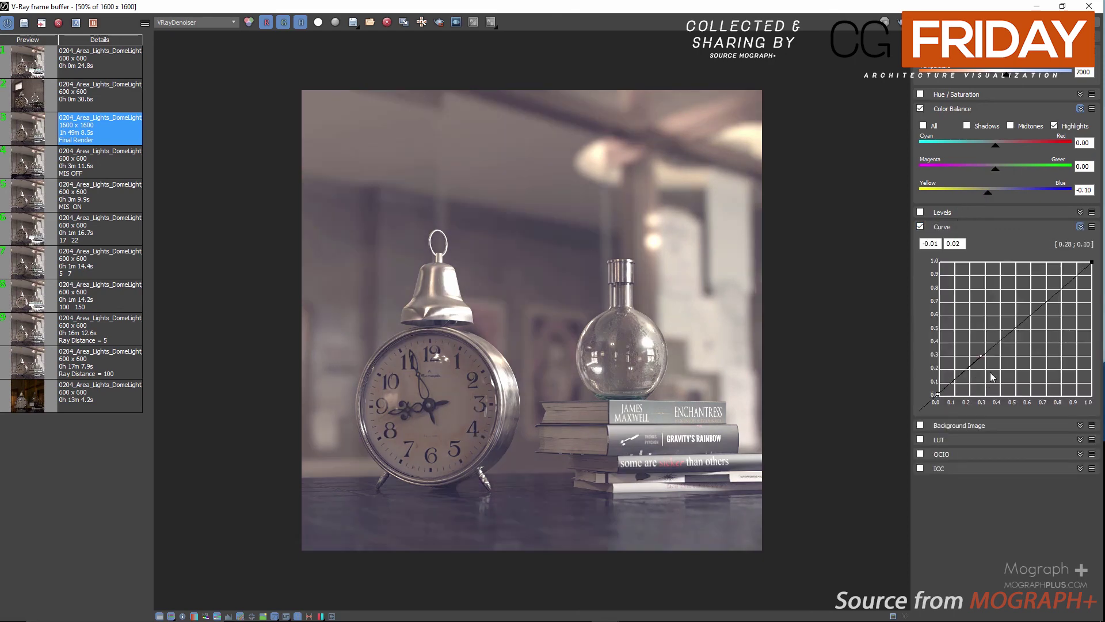
left_click(987, 361)
left_click_drag(988, 361, 989, 362)
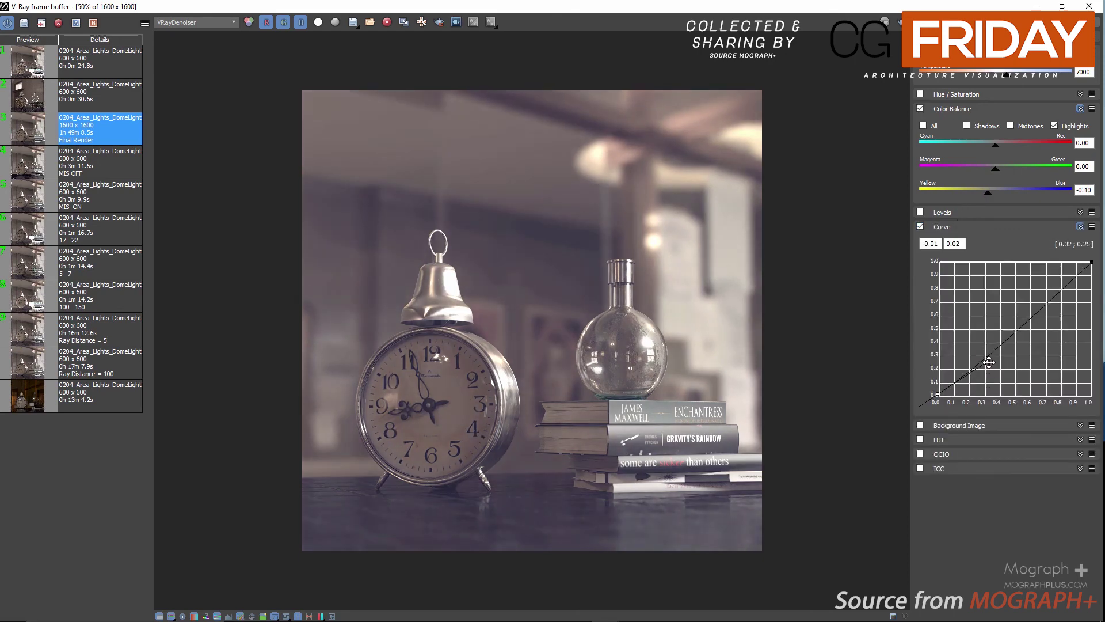
left_click(1092, 262)
left_click(1040, 292)
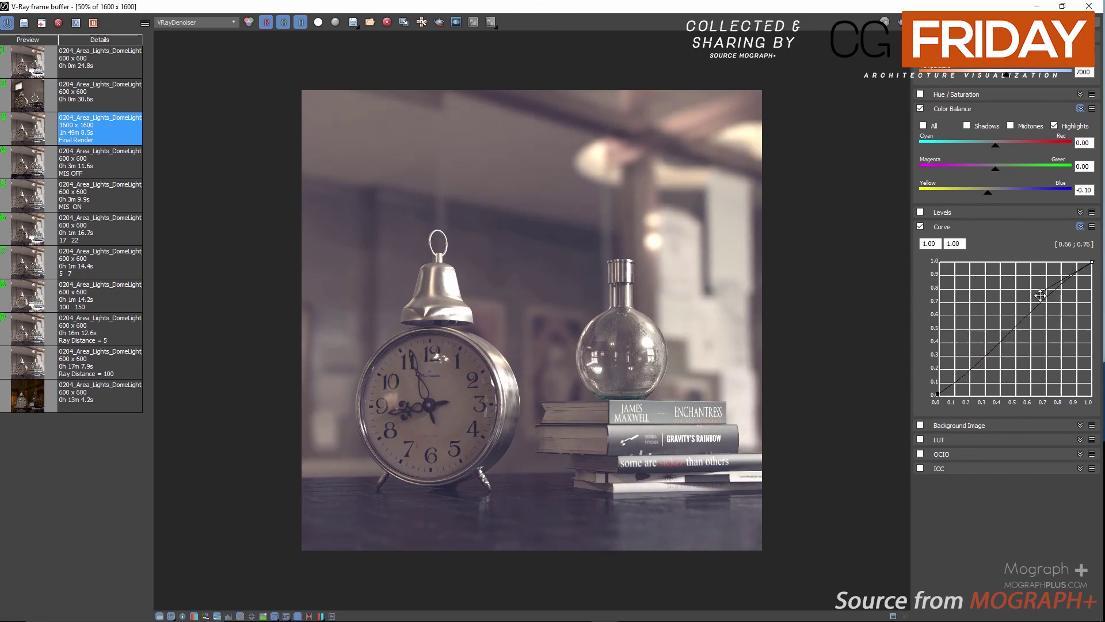
left_click(920, 227)
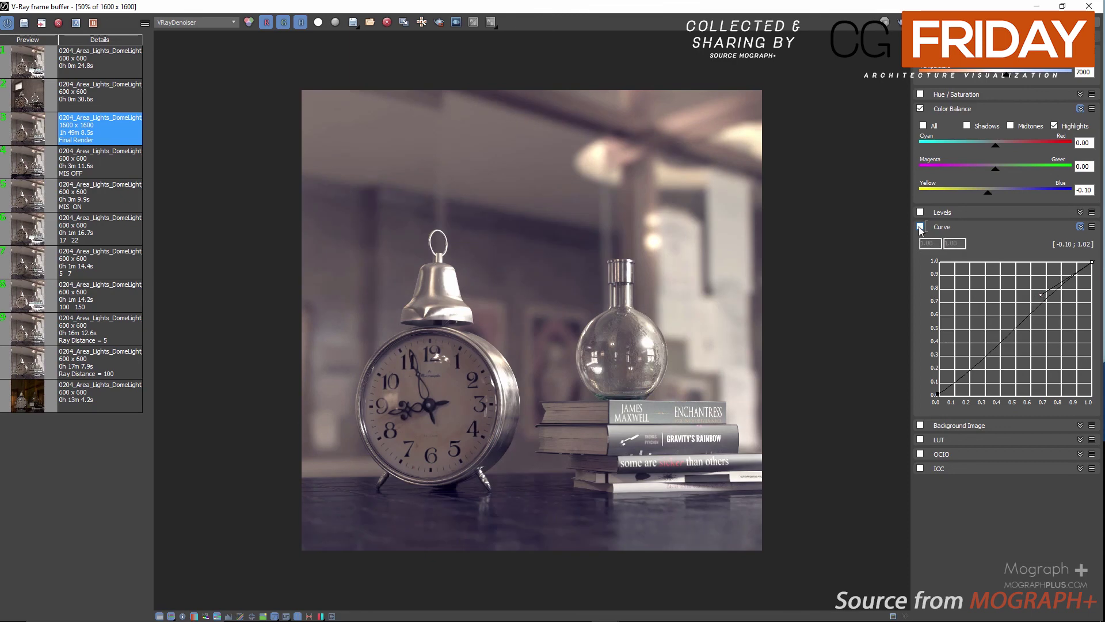
left_click(919, 227)
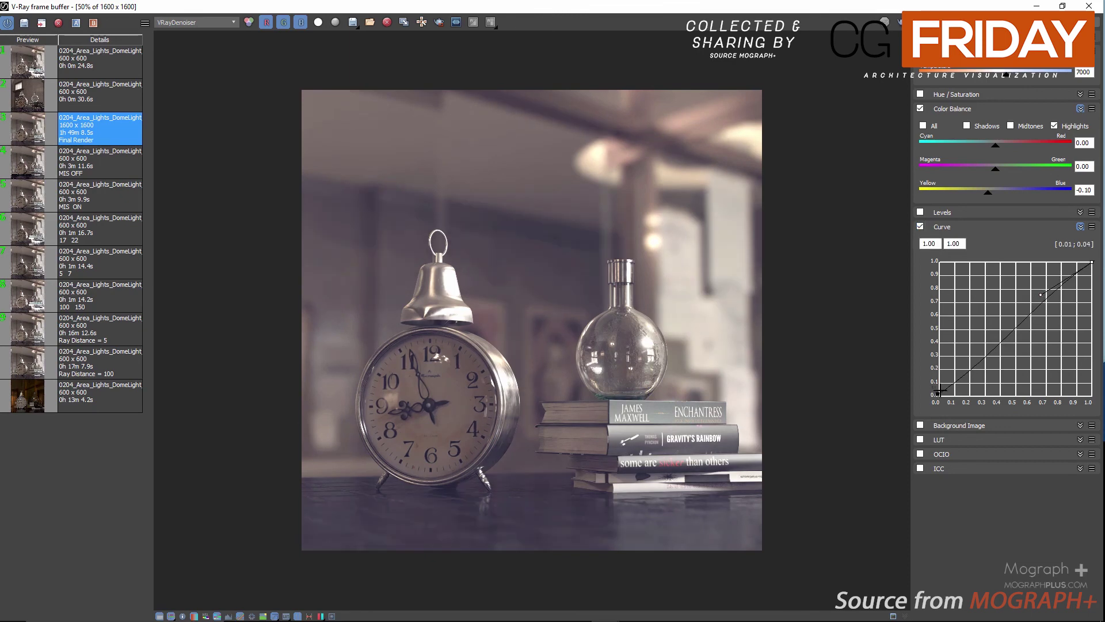
left_click_drag(938, 393, 934, 391)
- Reset the curve and bend it into a gentle S deepening shadows and lifting highlights
left_click(1080, 226)
left_click(1076, 238)
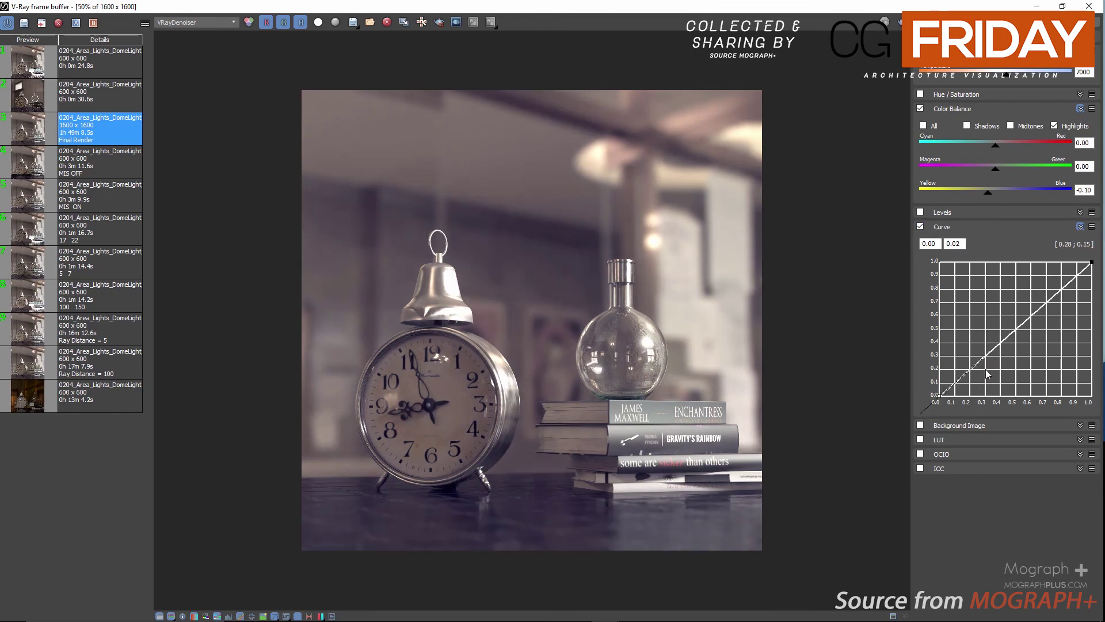
left_click_drag(986, 356, 992, 368)
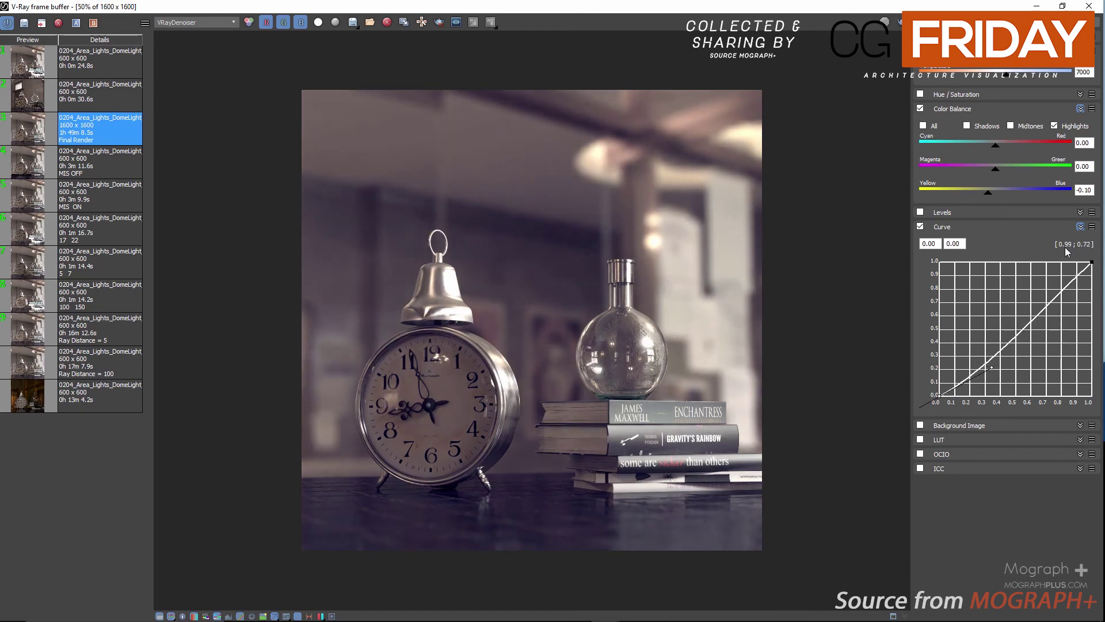
left_click(1091, 263)
left_click_drag(1043, 298, 1042, 289)
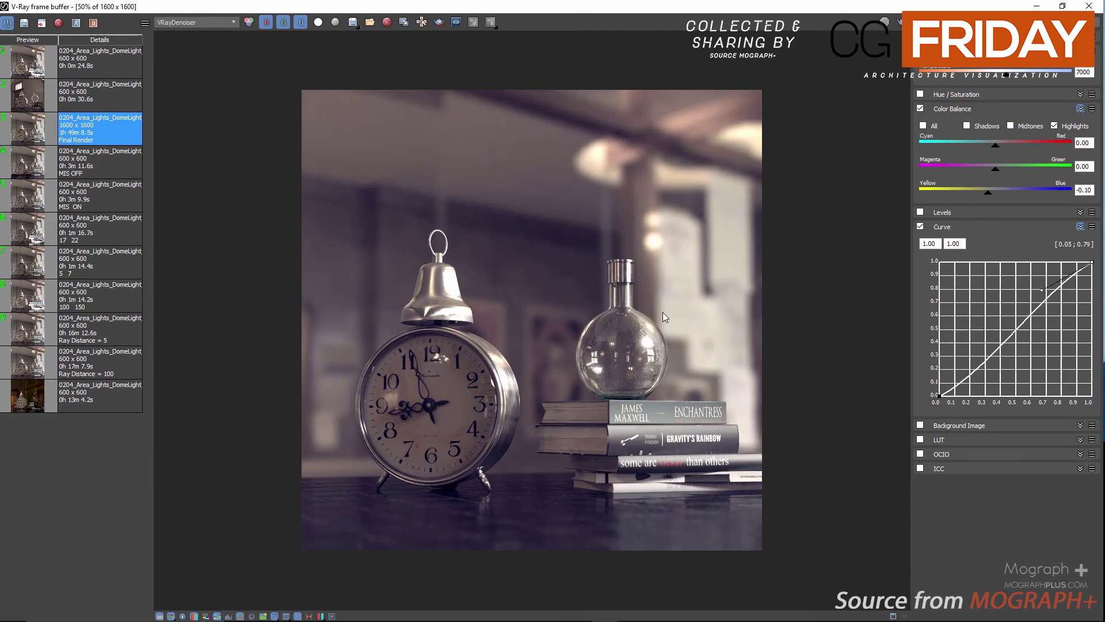